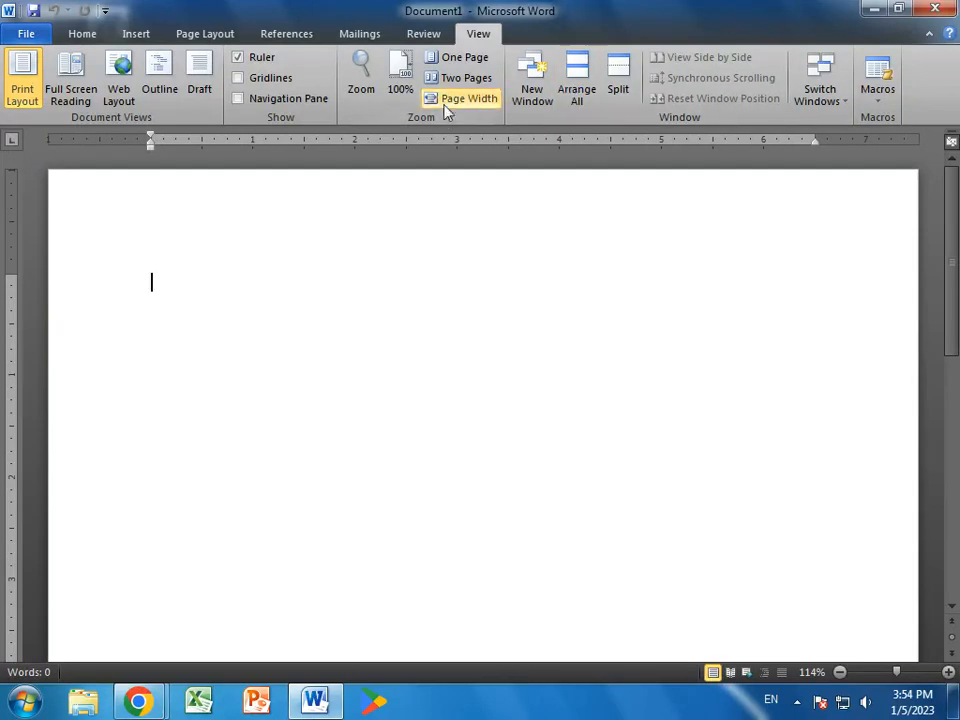
- Set the page to A4 paper size with Normal 1-inch margins
{"action": "left_click", "coordinate": [190, 34]}
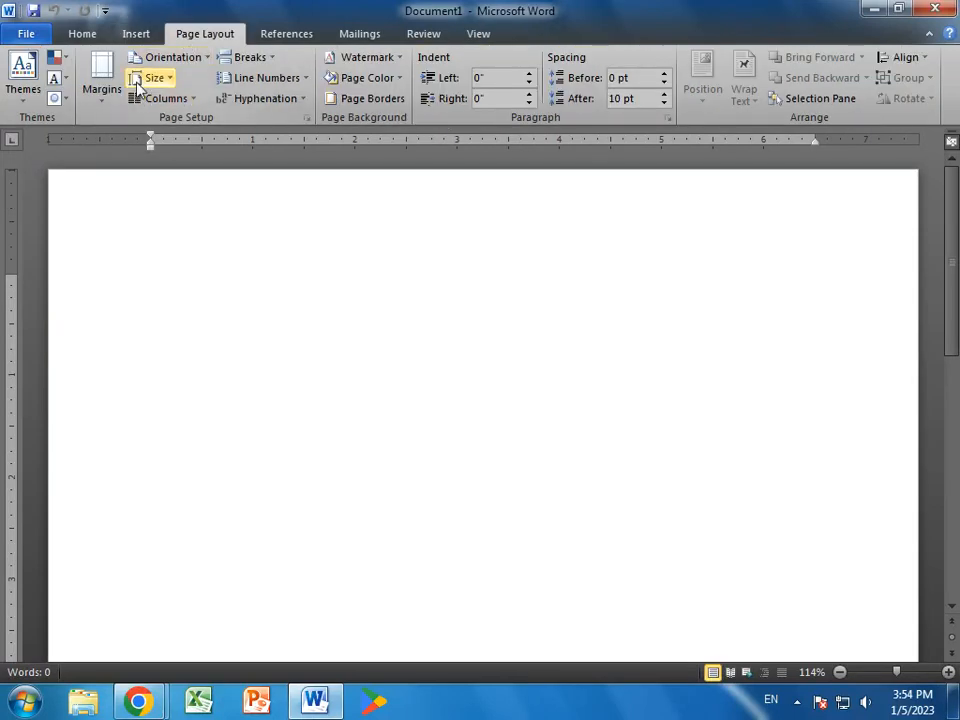
{"action": "left_click", "coordinate": [152, 78]}
{"action": "left_click", "coordinate": [155, 317]}
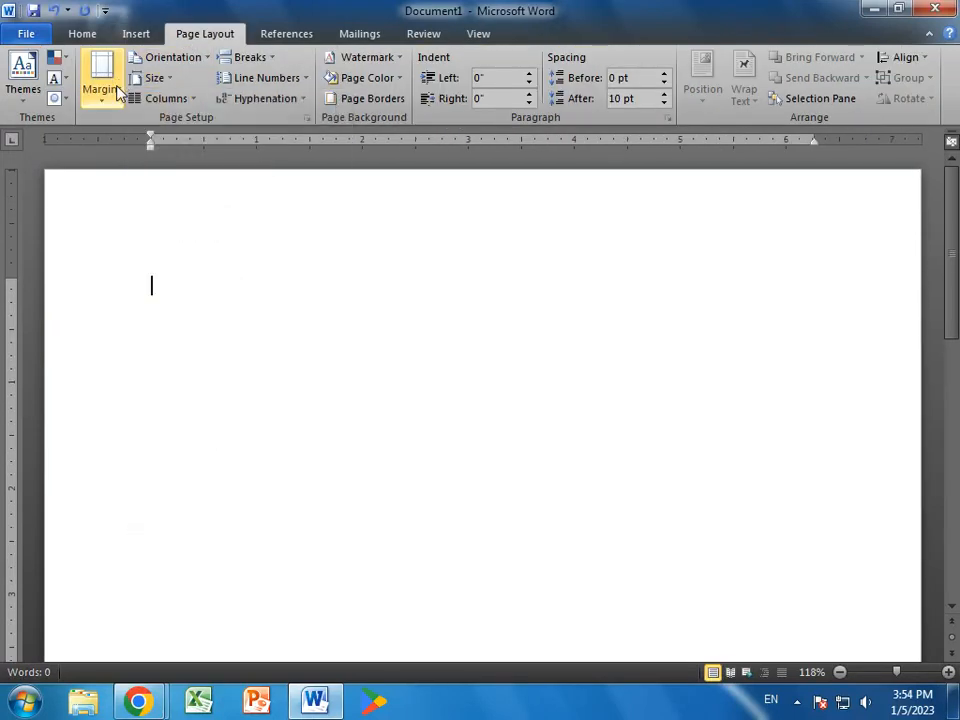
{"action": "left_click", "coordinate": [87, 64]}
{"action": "left_click", "coordinate": [140, 207]}
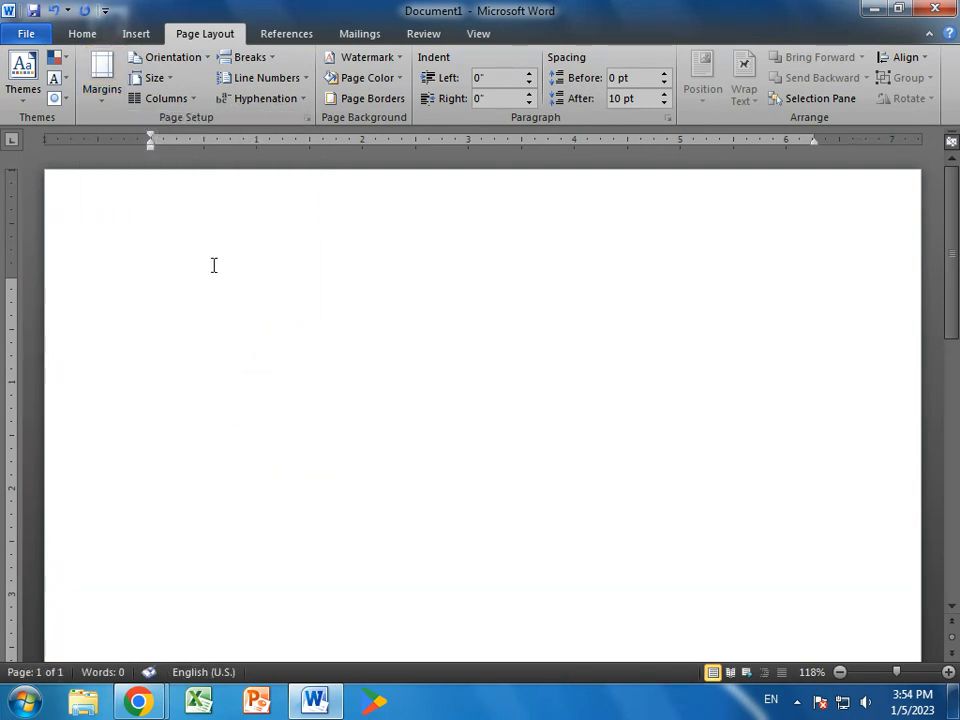
- Type the heading 'Vocational Institute of Computer Science' with 'under the Development Power' below it
{"action": "type", "text": "Vocational Institure of"}
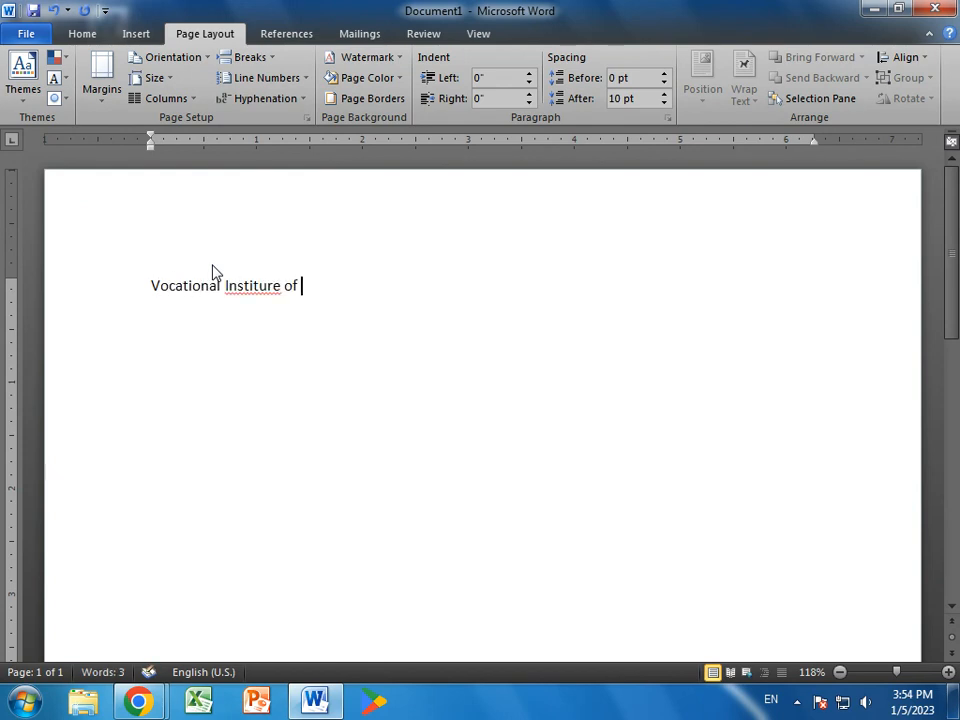
{"action": "key", "text": "BackSpace"}
{"action": "key", "text": "BackSpace"}
{"action": "key", "text": "BackSpace"}
{"action": "key", "text": "BackSpace"}
{"action": "key", "text": "BackSpace"}
{"action": "type", "text": "te of Computer Si"}
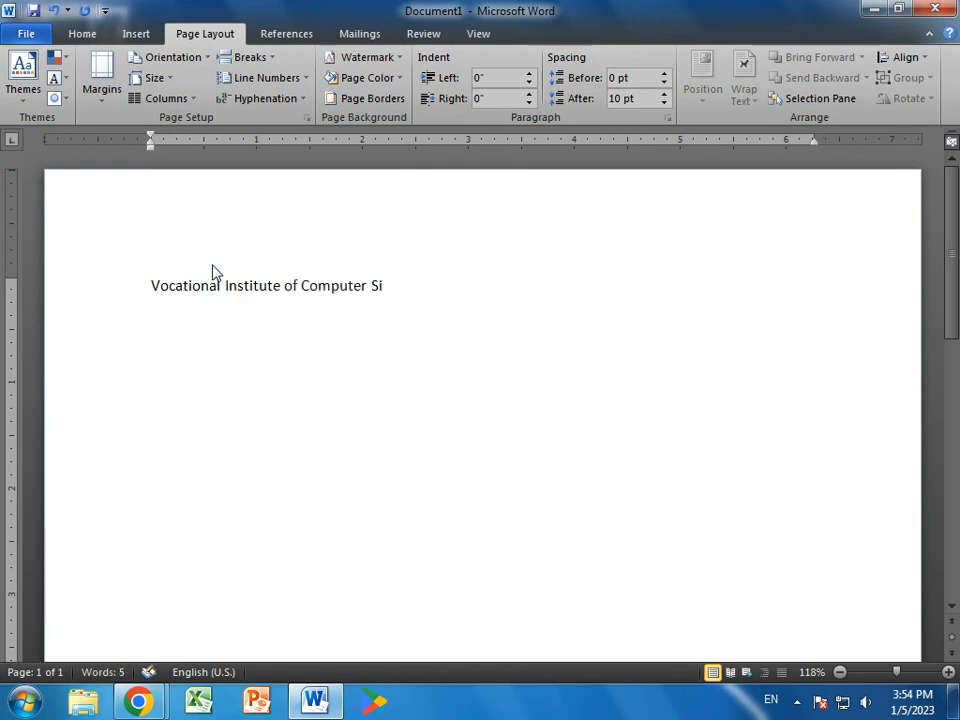
{"action": "key", "text": "BackSpace"}
{"action": "type", "text": "cience"}
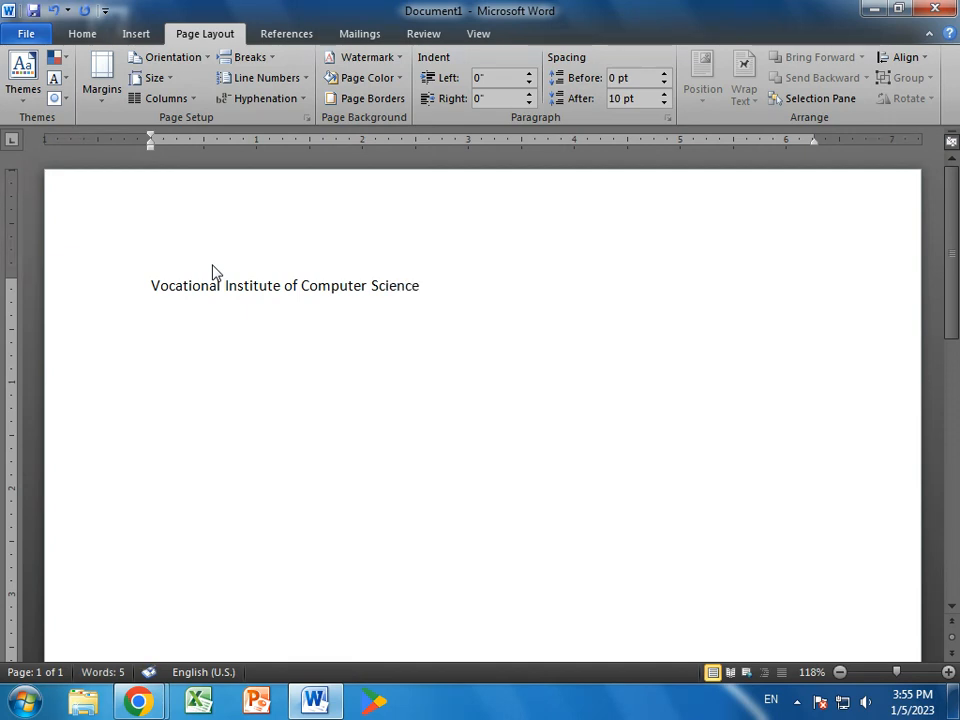
{"action": "key", "text": "Return"}
{"action": "type", "text": "un"}
{"action": "type", "text": "der the Devel"}
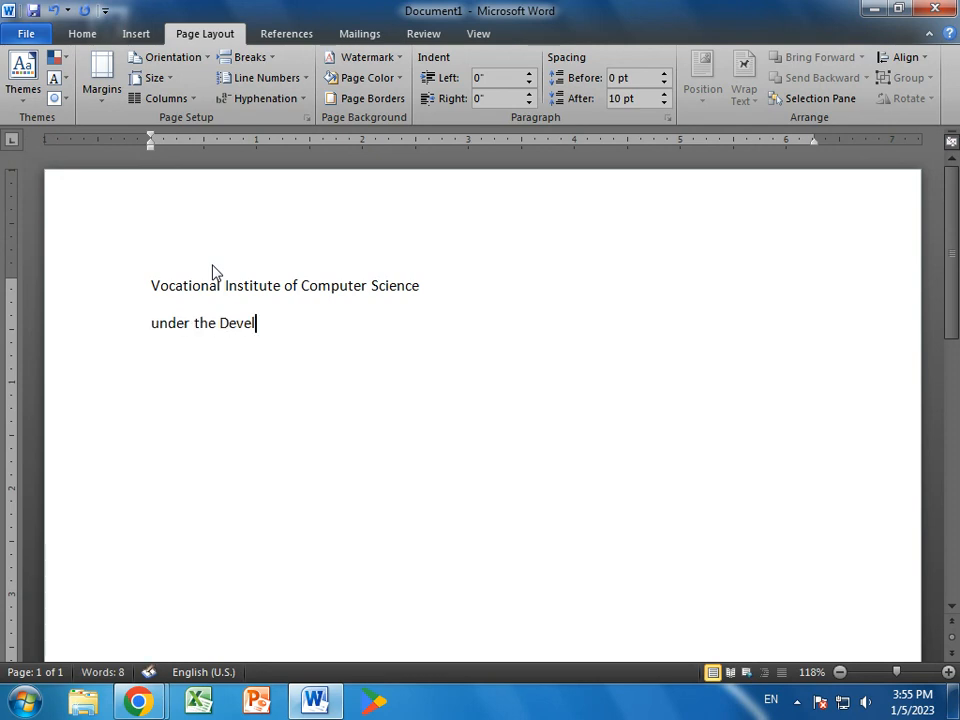
{"action": "type", "text": "opement Powr"}
{"action": "key", "text": "BackSpace"}
{"action": "type", "text": "er"}
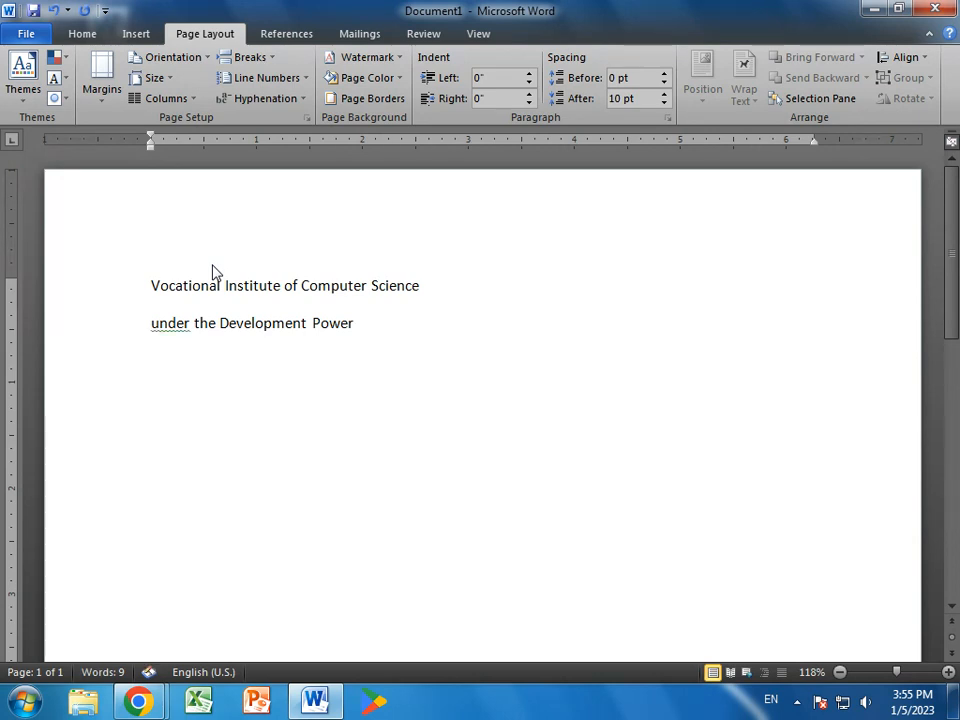
- Add the reference line 'Ref No.01/VIT/14' with 'Dated:01-02-2022' at the right tab stop
{"action": "key", "text": "Return"}
{"action": "type", "text": "Ref No"}
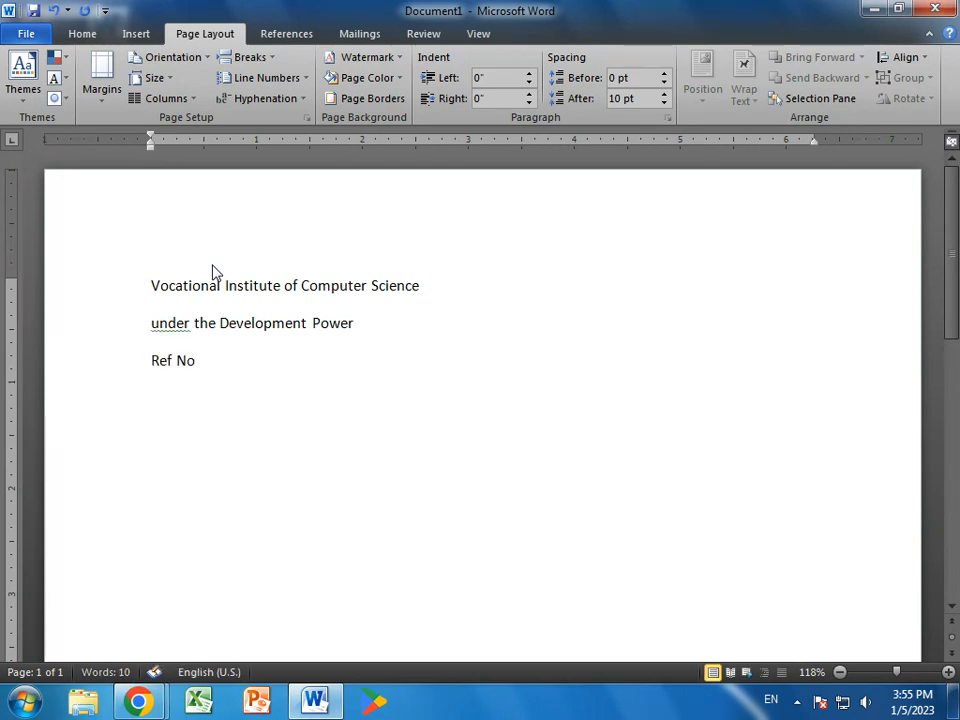
{"action": "type", "text": ".01-"}
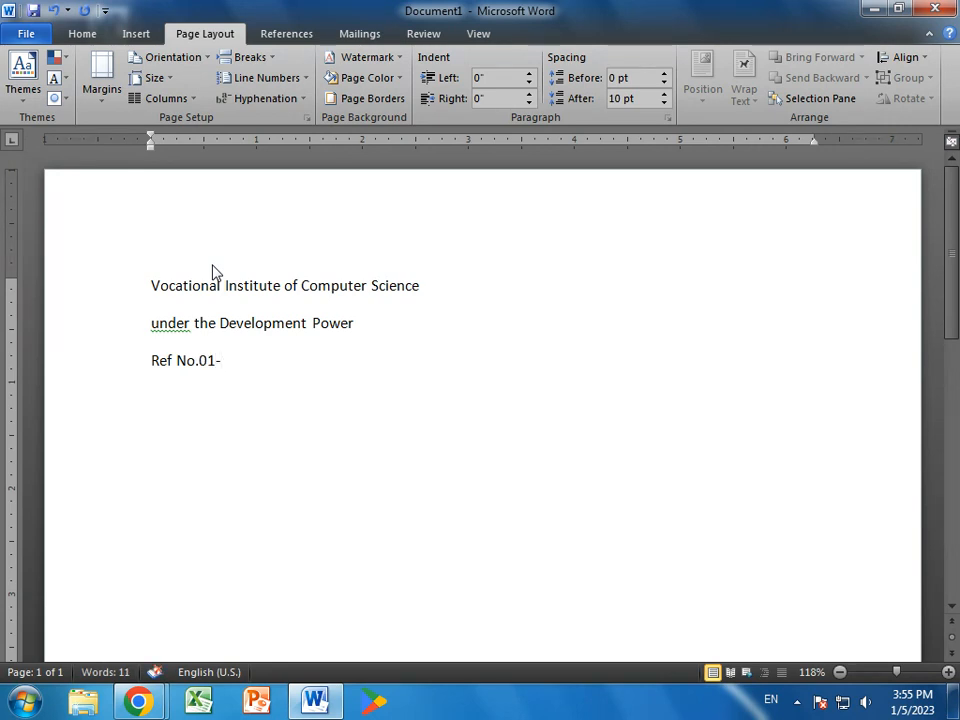
{"action": "type", "text": "/vit"}
{"action": "key", "text": "BackSpace"}
{"action": "key", "text": "BackSpace"}
{"action": "key", "text": "BackSpace"}
{"action": "type", "text": "VIT/"}
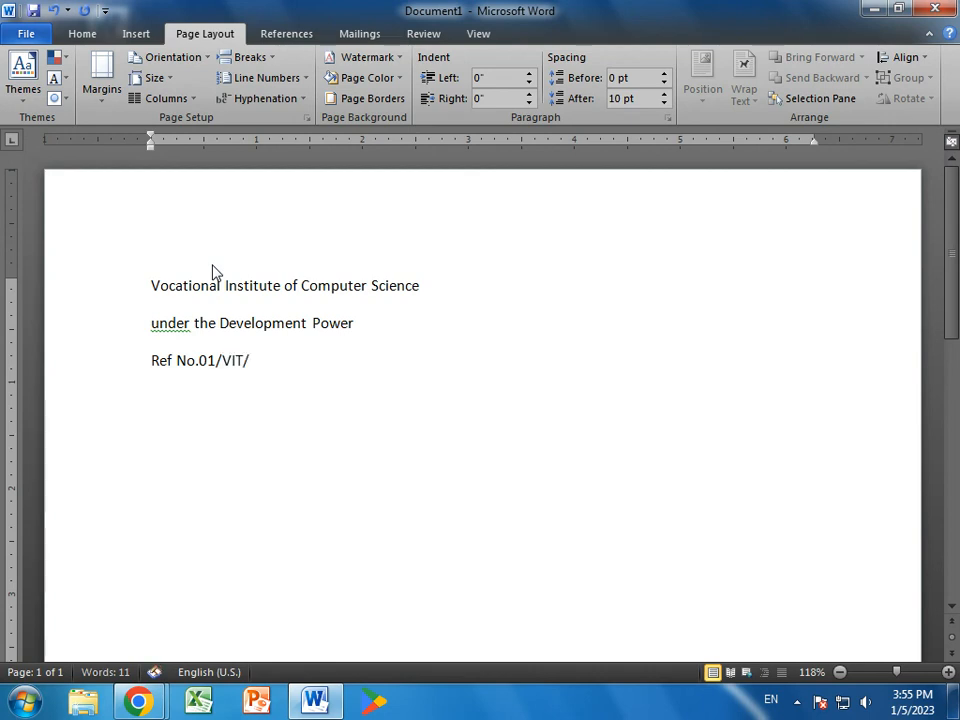
{"action": "type", "text": "14"}
{"action": "key", "text": "Tab"}
{"action": "key", "text": "Tab"}
{"action": "key", "text": "Tab"}
{"action": "key", "text": "Tab"}
{"action": "key", "text": "Tab"}
{"action": "key", "text": "Tab"}
{"action": "type", "text": "DATE"}
{"action": "key", "text": "BackSpace"}
{"action": "key", "text": "BackSpace"}
{"action": "key", "text": "BackSpace"}
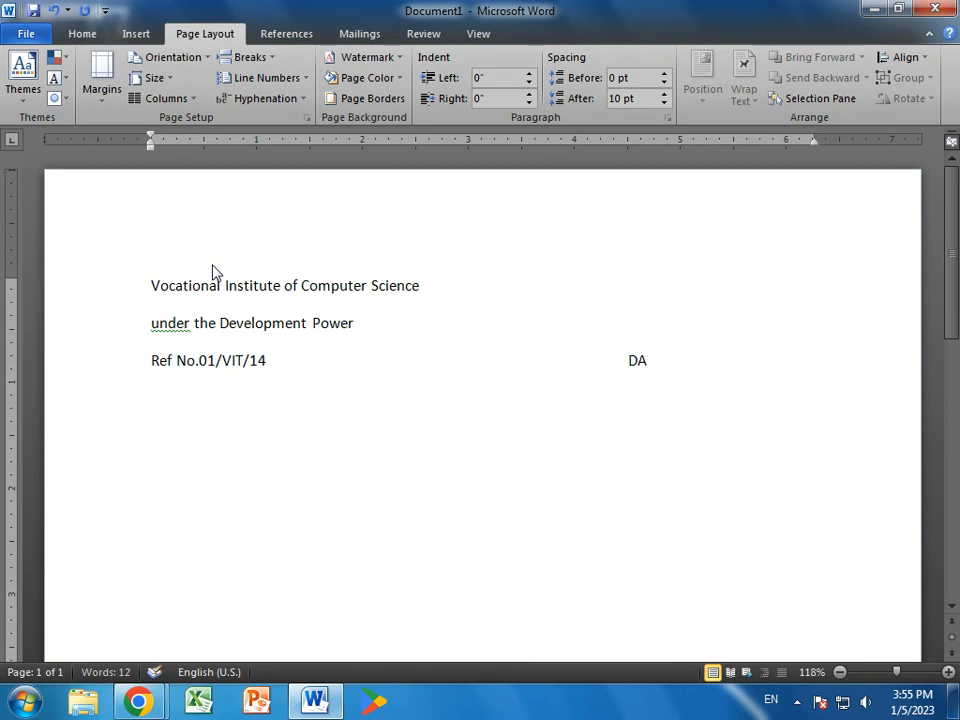
{"action": "type", "text": "t"}
{"action": "key", "text": "BackSpace"}
{"action": "type", "text": "ated:01-02"}
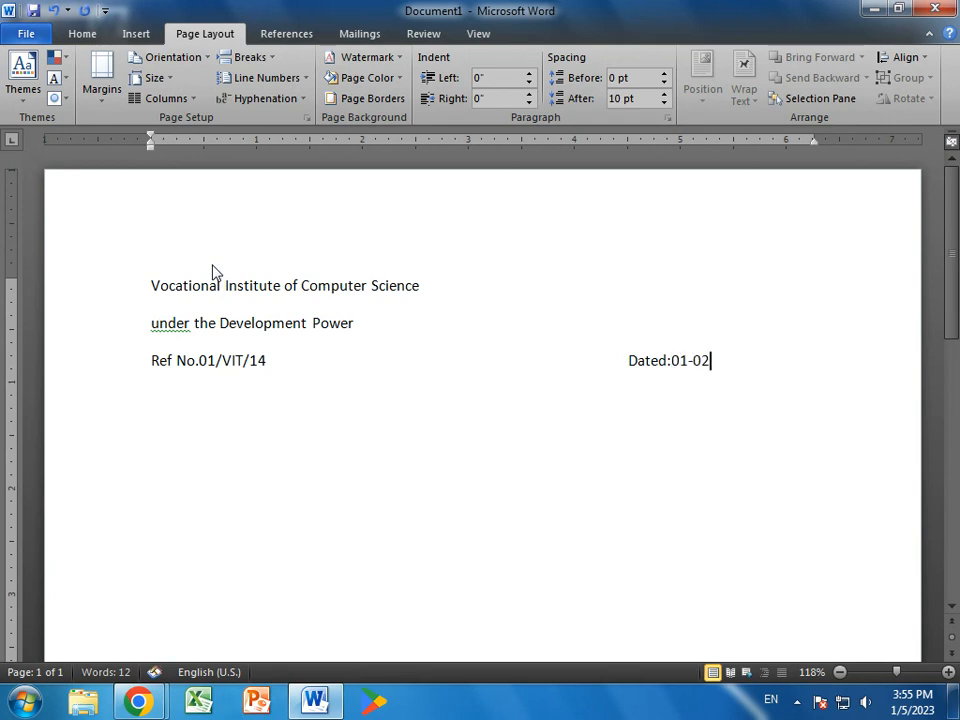
{"action": "type", "text": "-2022"}
{"action": "key", "text": "Return"}
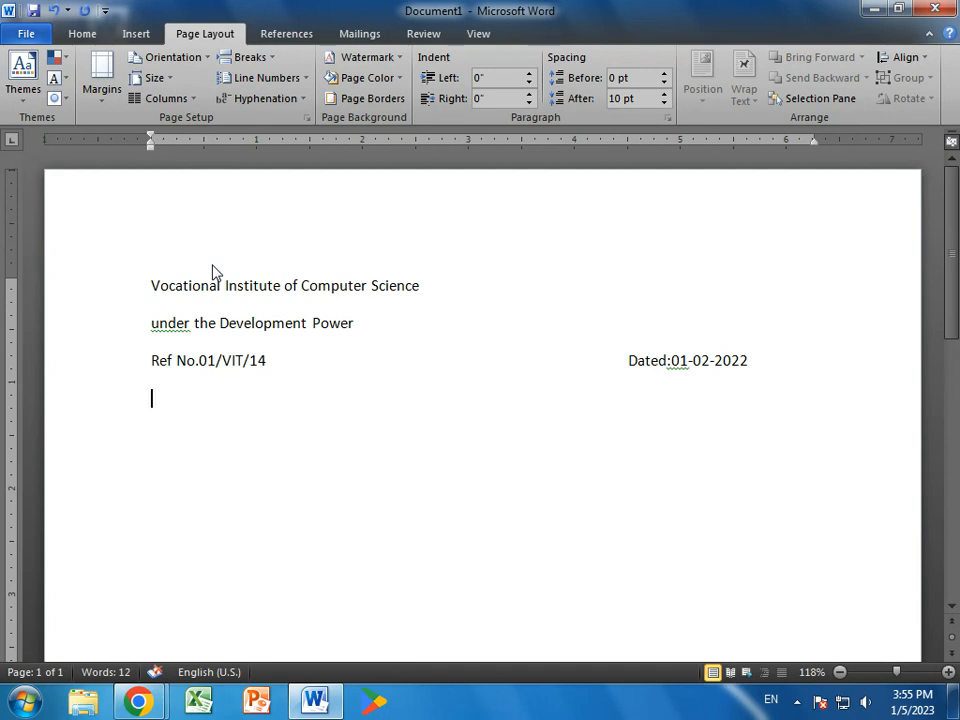
- Type the recipient 'The Principal', Victorian Computer College Sahiwal, and the on-job training subject line
{"action": "type", "text": "The Principal"}
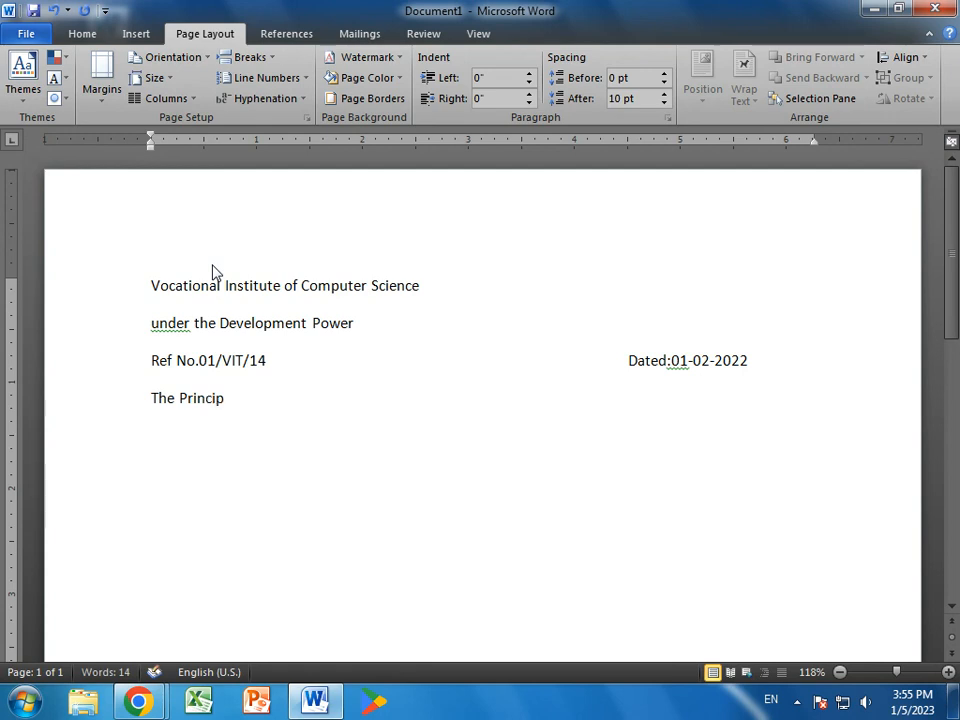
{"action": "key", "text": "Return"}
{"action": "type", "text": "Victorian "}
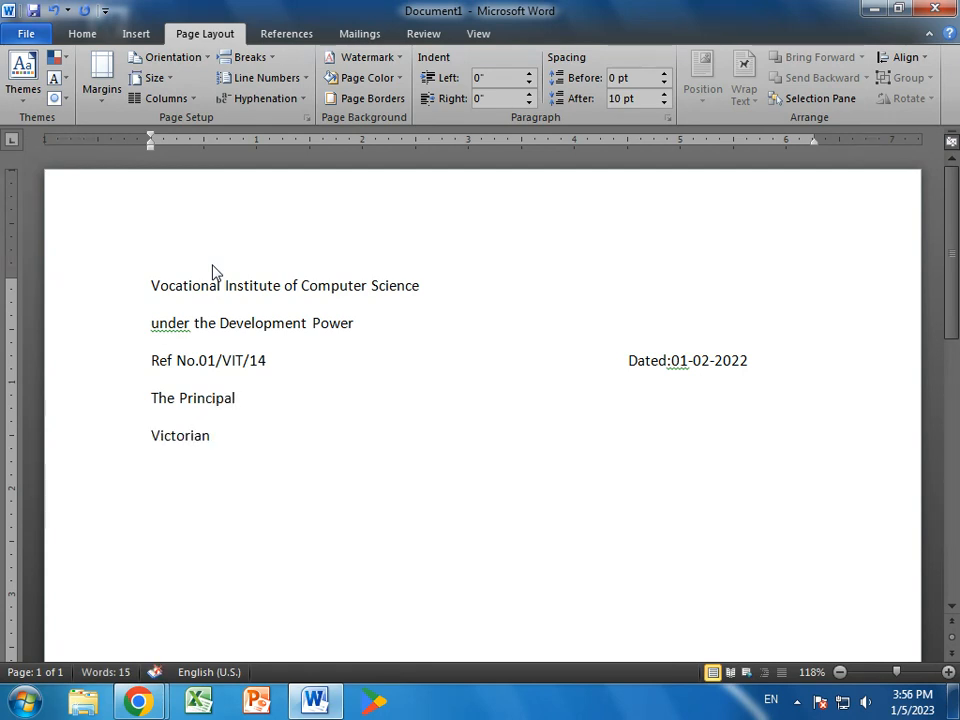
{"action": "type", "text": "Computer "}
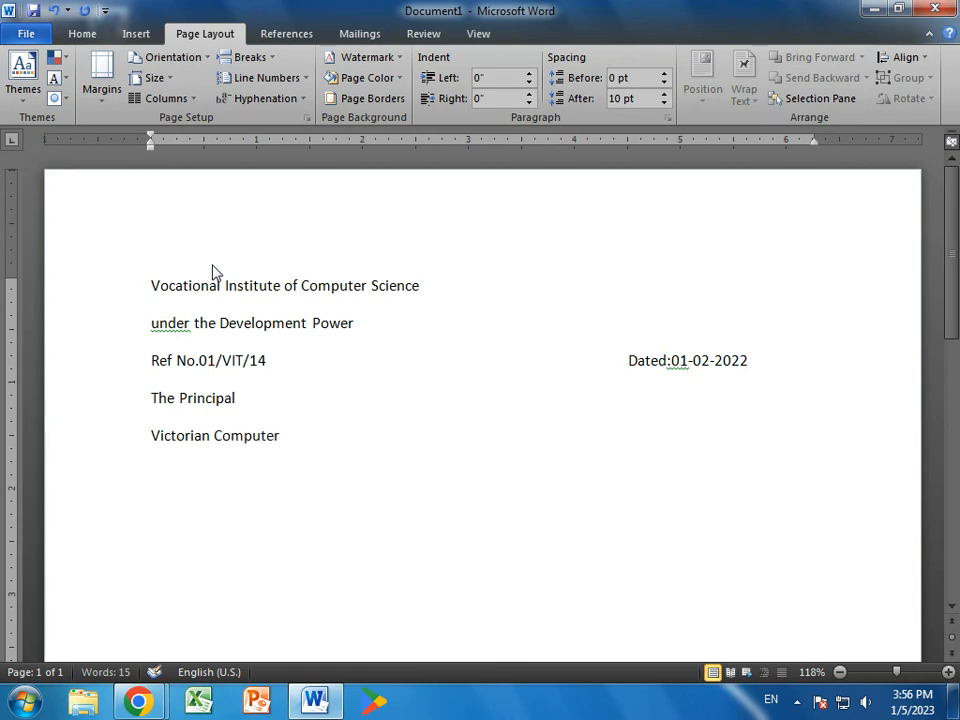
{"action": "type", "text": "College "}
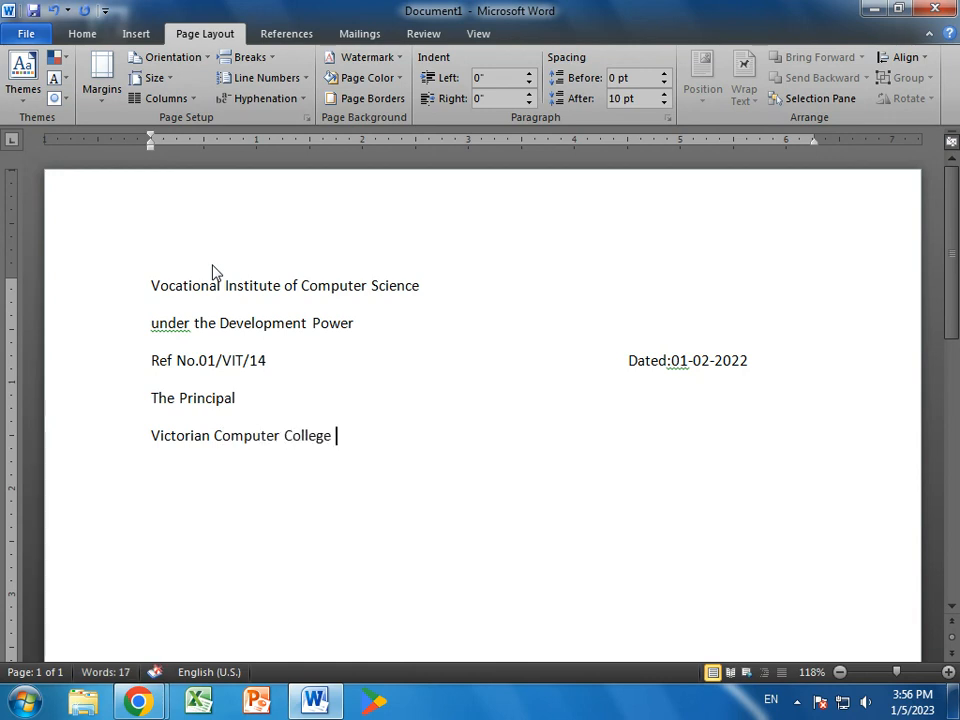
{"action": "type", "text": "Sahiwal "}
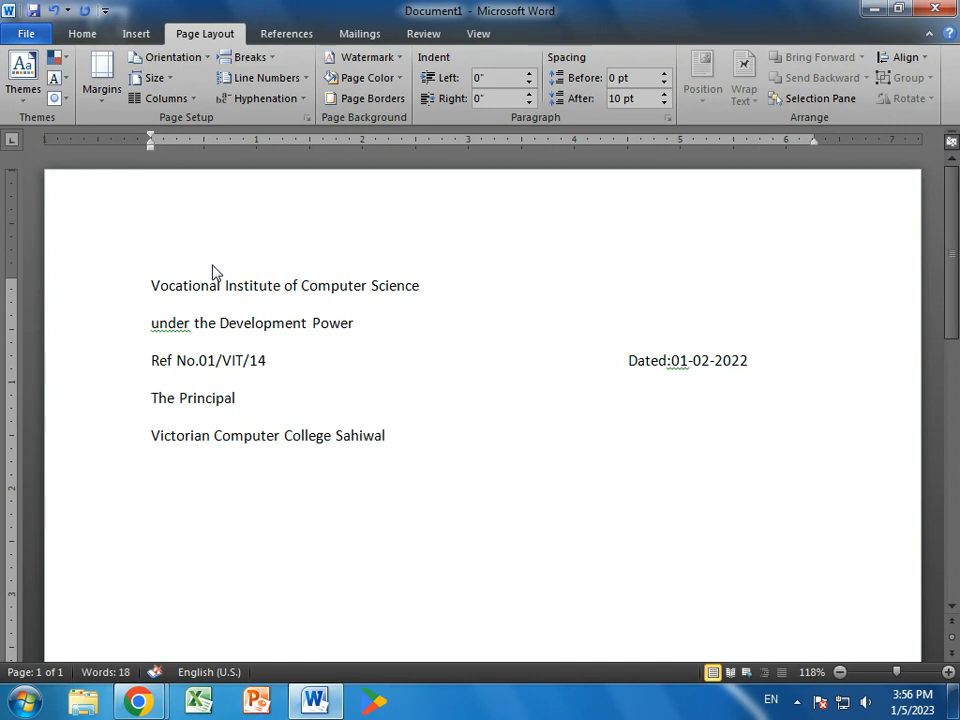
{"action": "type", "text": "Subject:"}
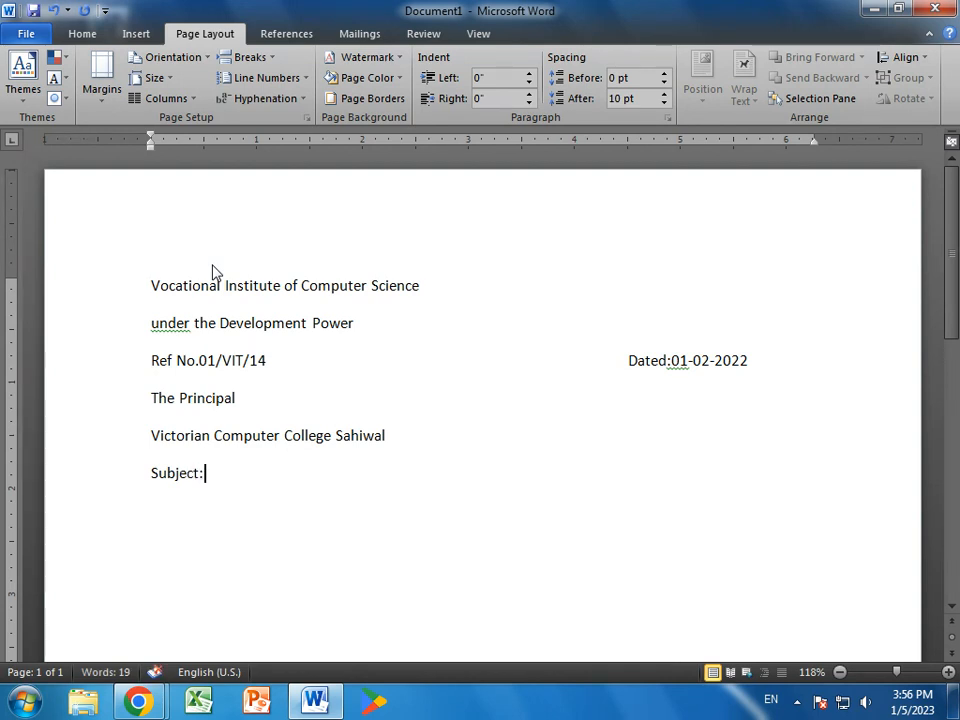
{"action": "type", "text": "ON JOB TRAINING "}
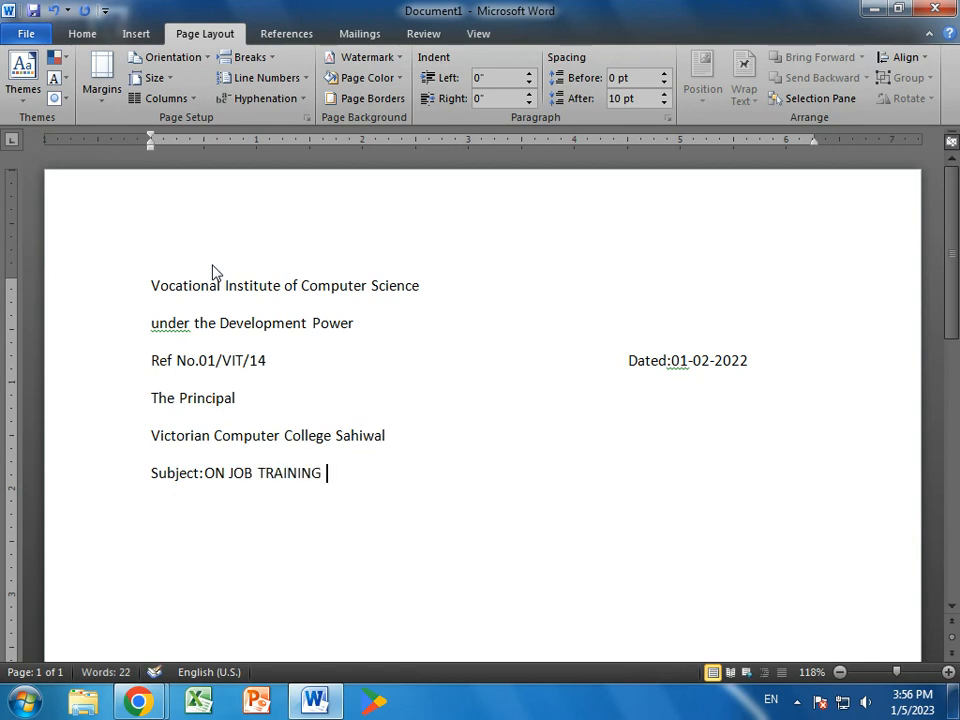
{"action": "type", "text": "FOR TRAINEE OF N"}
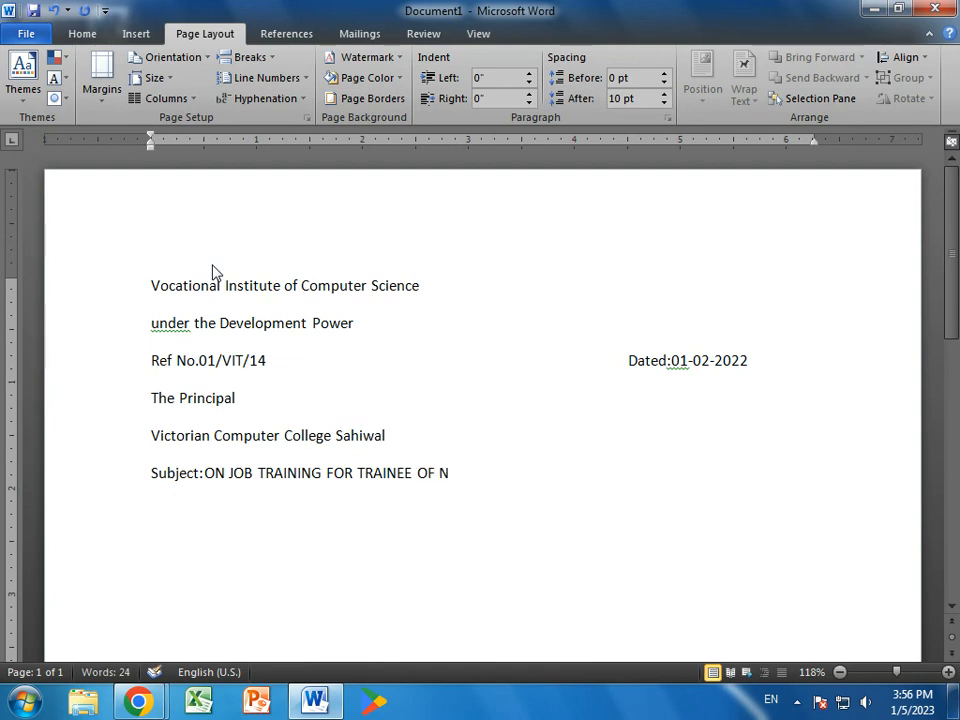
{"action": "type", "text": "ATIONAL VOCATI"}
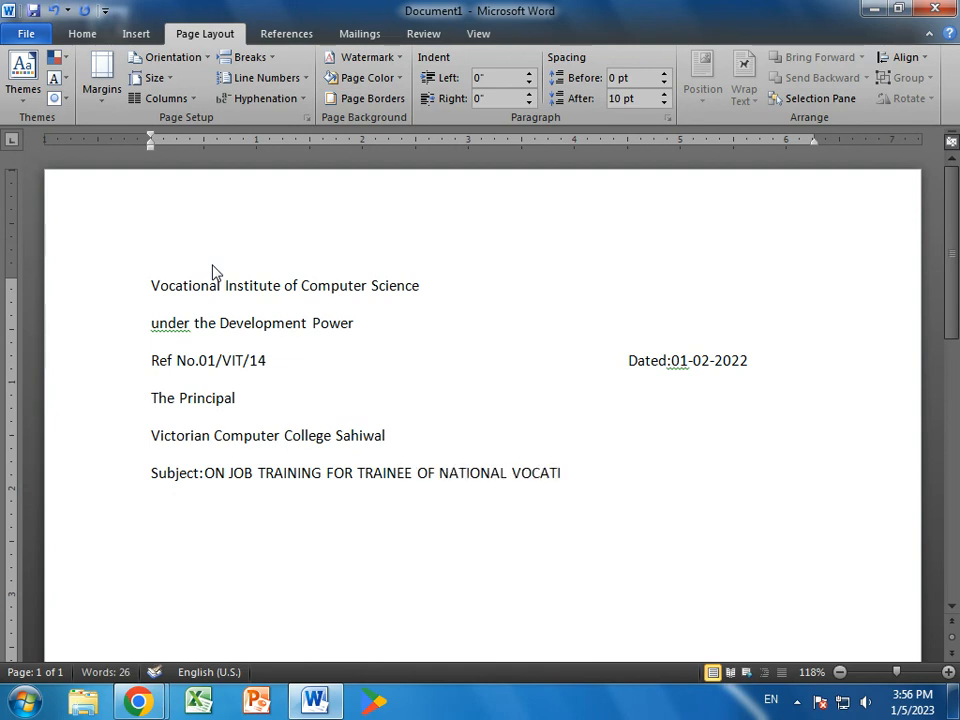
{"action": "type", "text": "ONAL CERT"}
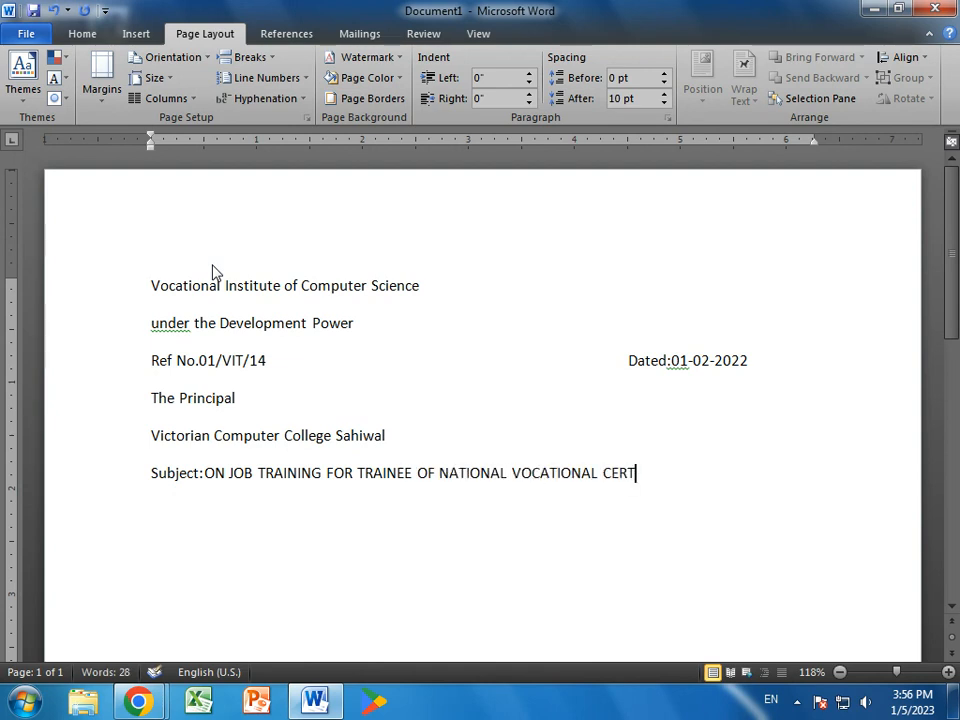
{"action": "type", "text": "IFIC"}
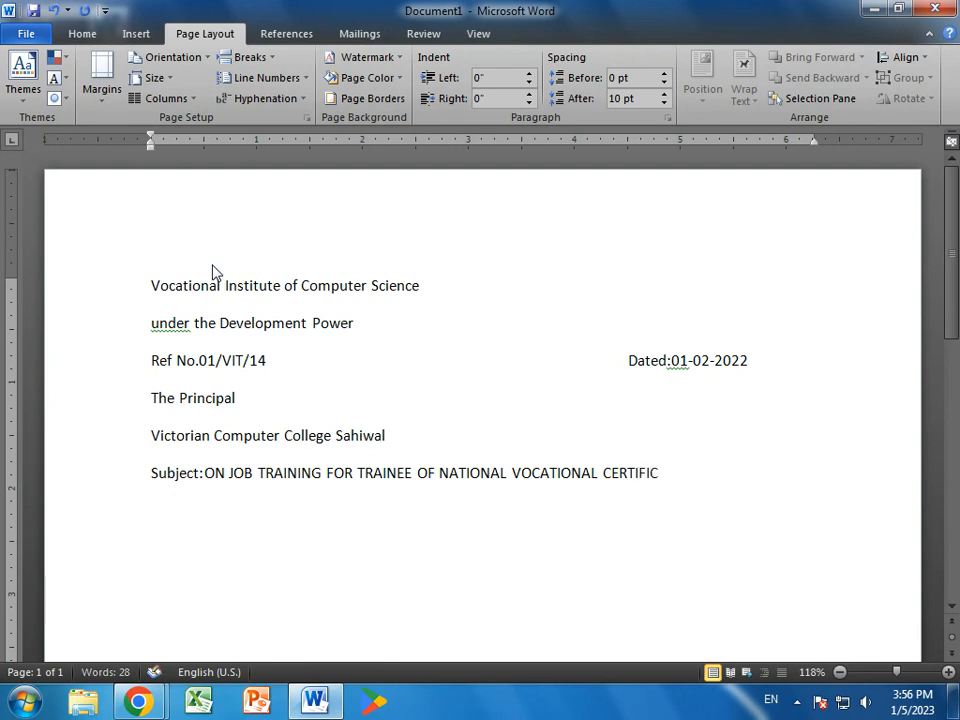
{"action": "type", "text": "ATE LEVEL 2 IN"}
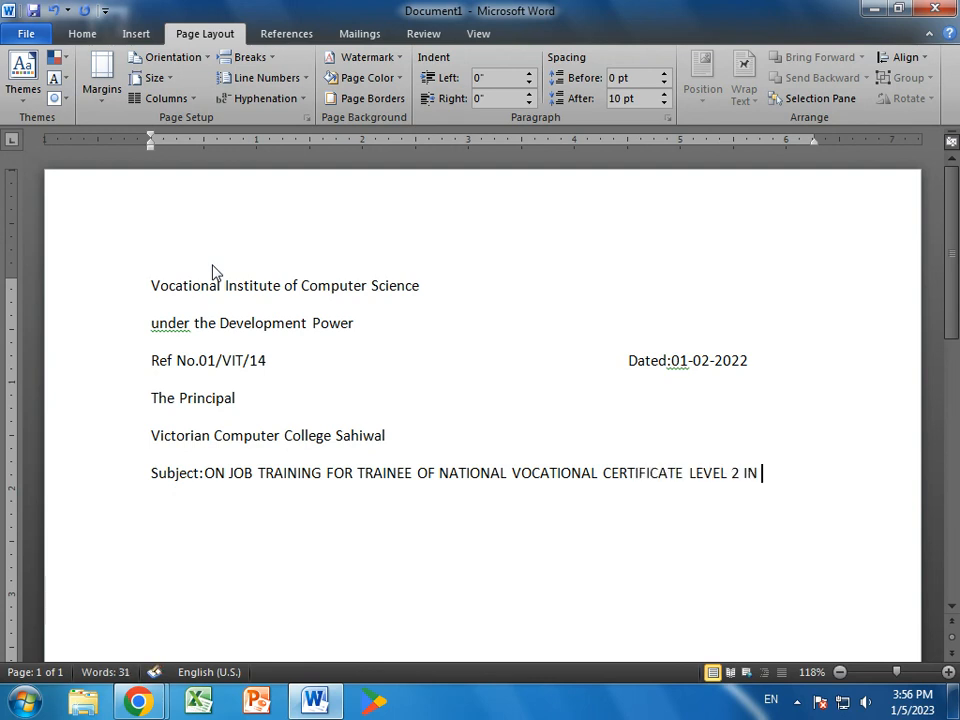
{"action": "type", "text": " INFORMATION"}
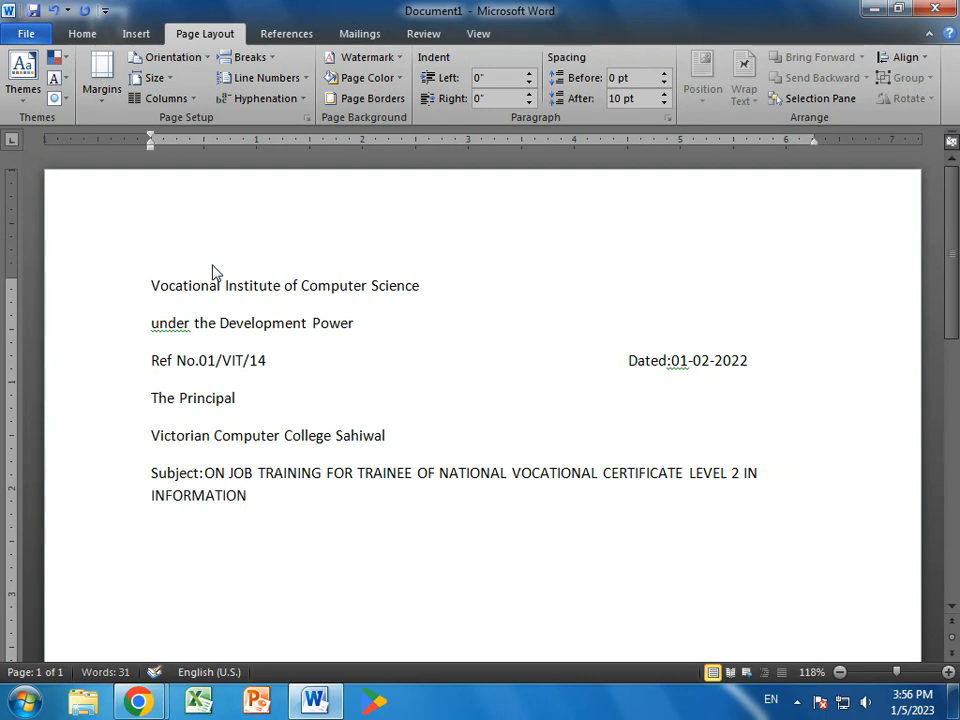
{"action": "type", "text": " TECHNOLOGY "}
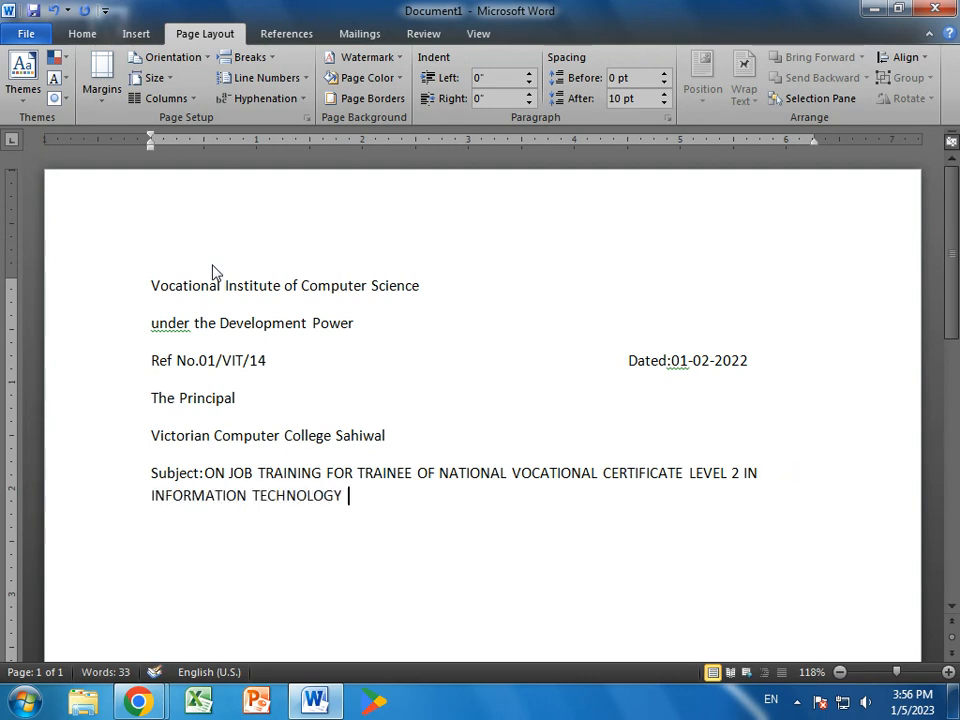
{"action": "type", "text": "WEB DES"}
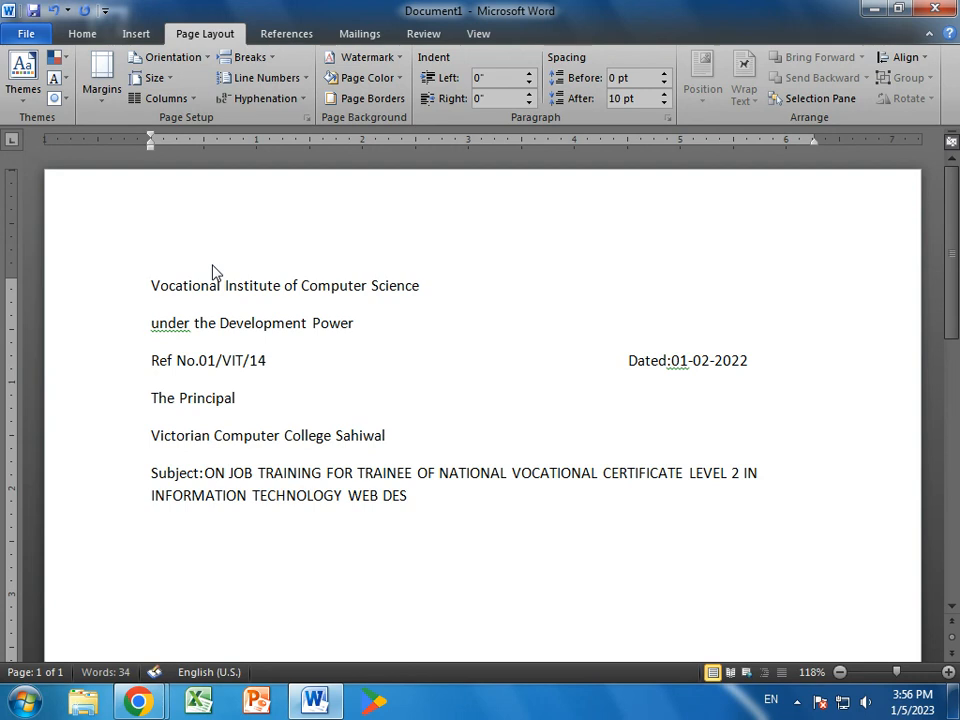
{"action": "type", "text": "IGNING AND"}
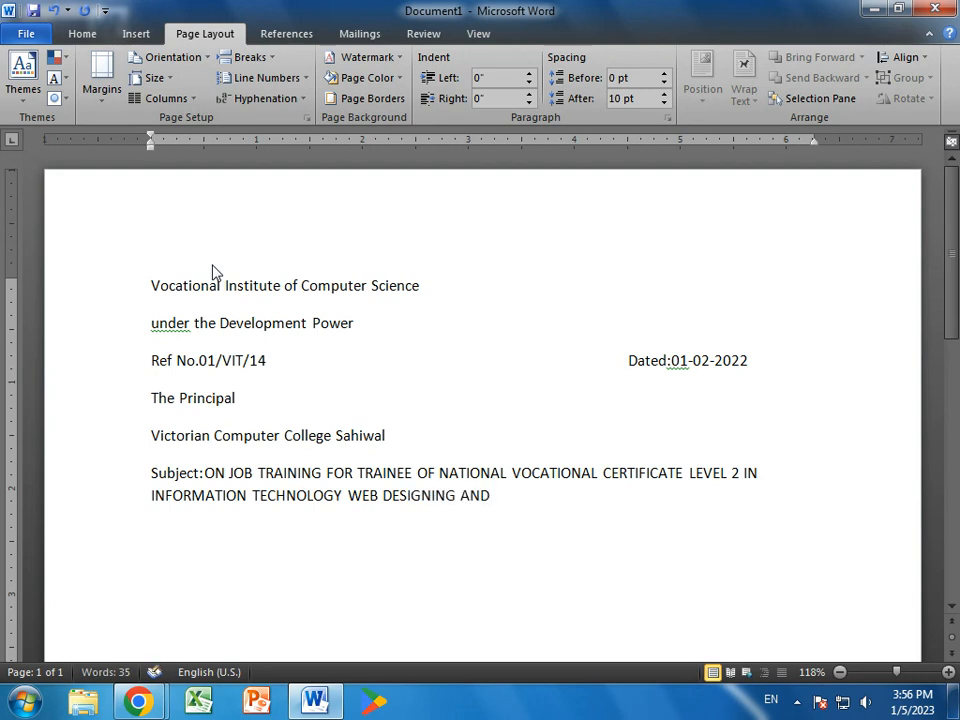
{"action": "type", "text": " COMPUTER"}
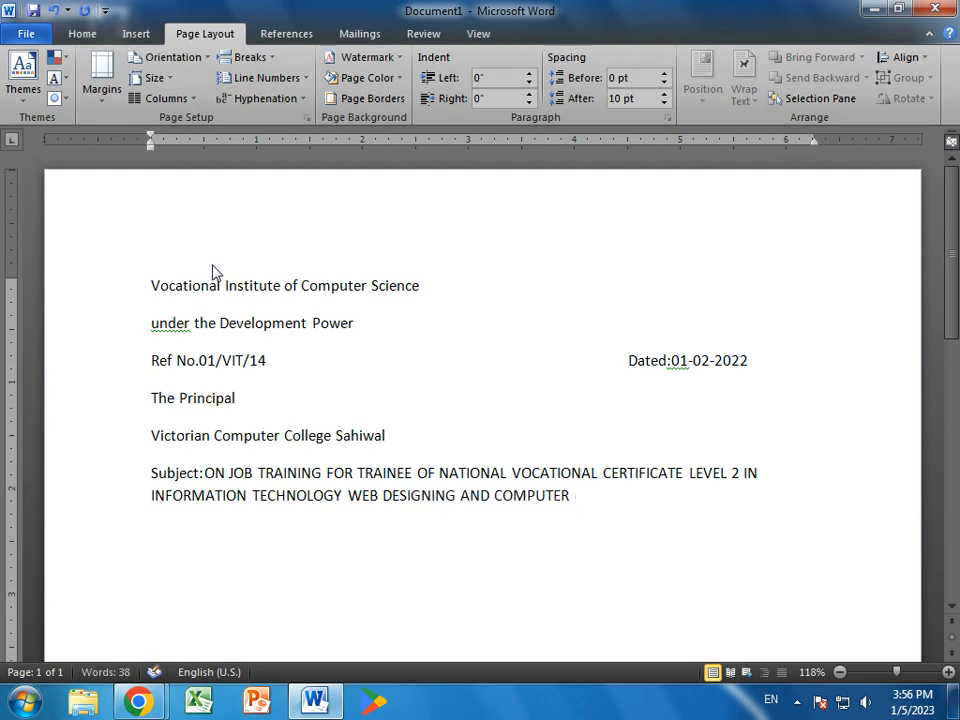
{"action": "type", "text": " OPERATING."}
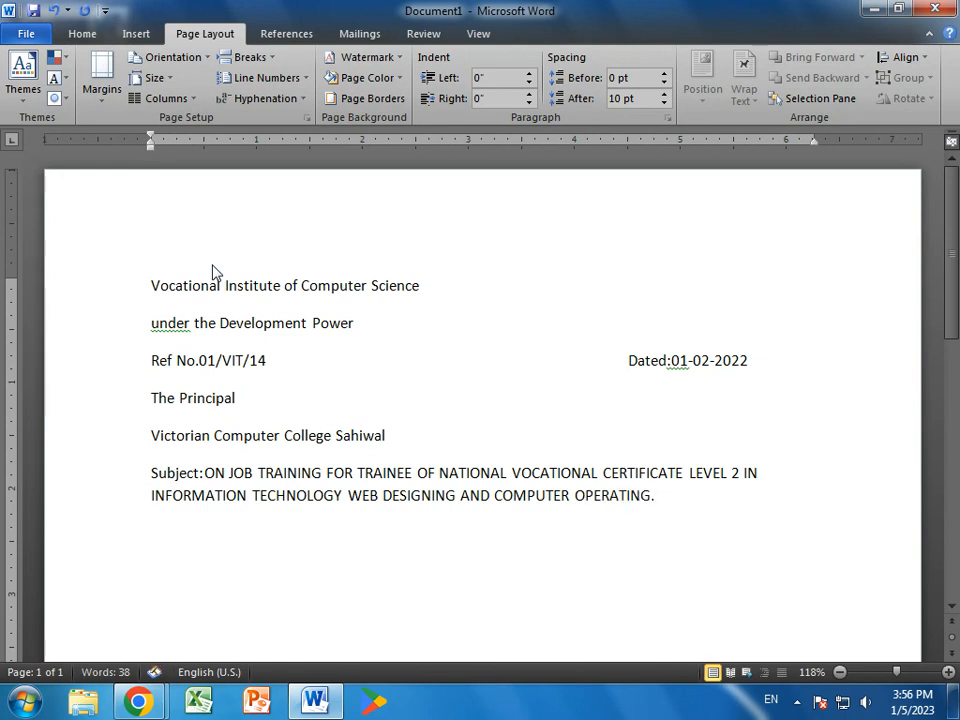
{"action": "key", "text": "Return"}
- Type 'Dear Sir,' and the indented Punjab Vocational Training Council paragraph ending '89 different demand driven trades.'
{"action": "type", "text": "Dear Sir, \t"}
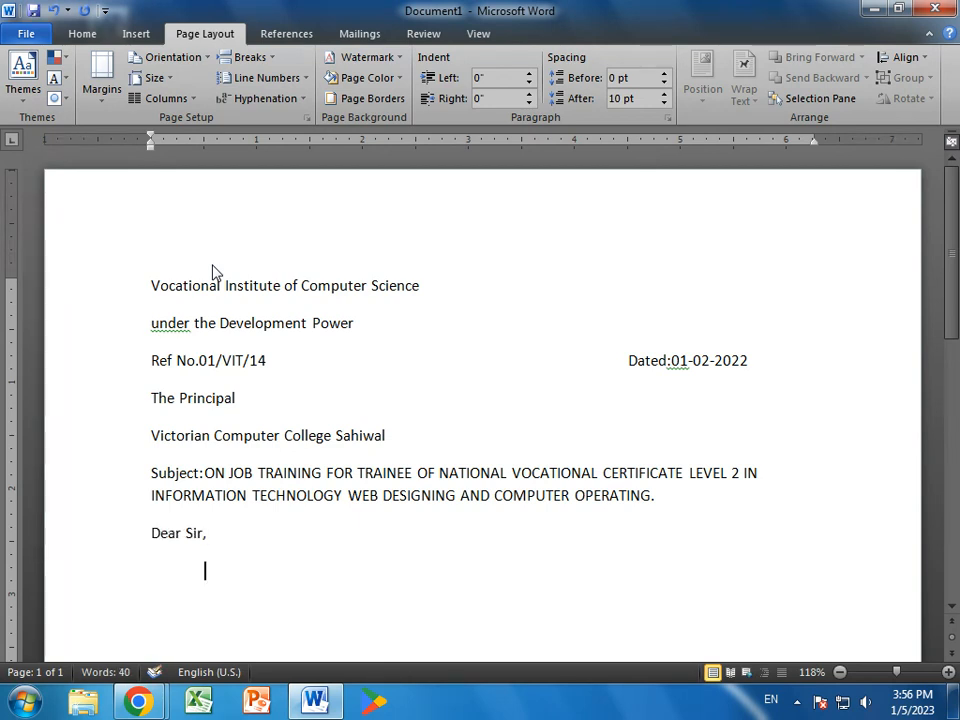
{"action": "type", "text": "Pun"}
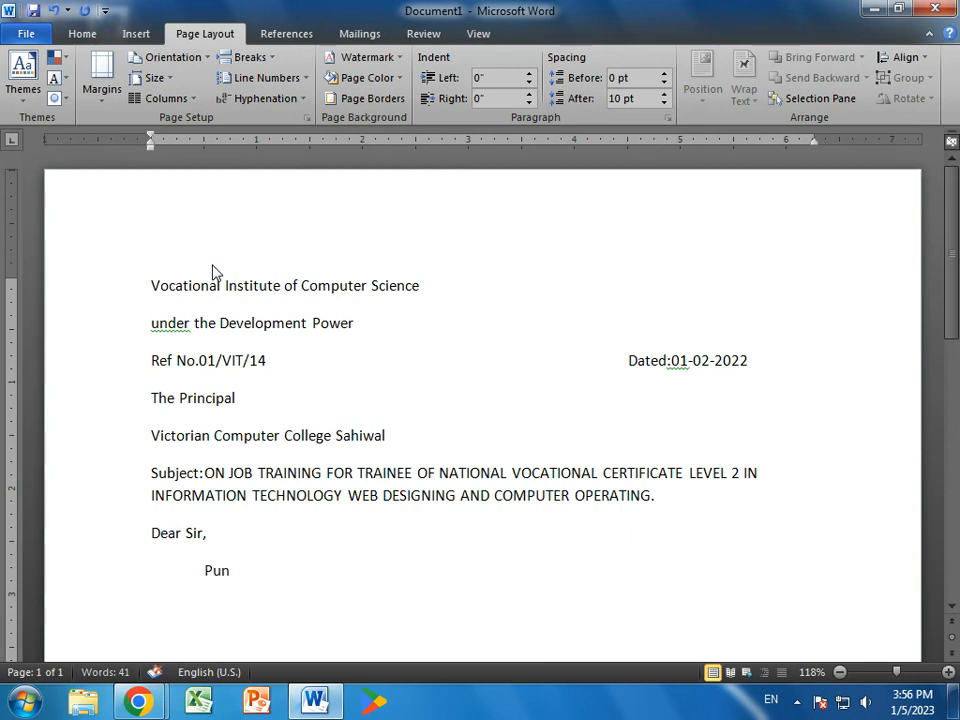
{"action": "type", "text": "jab Vocational Trainin"}
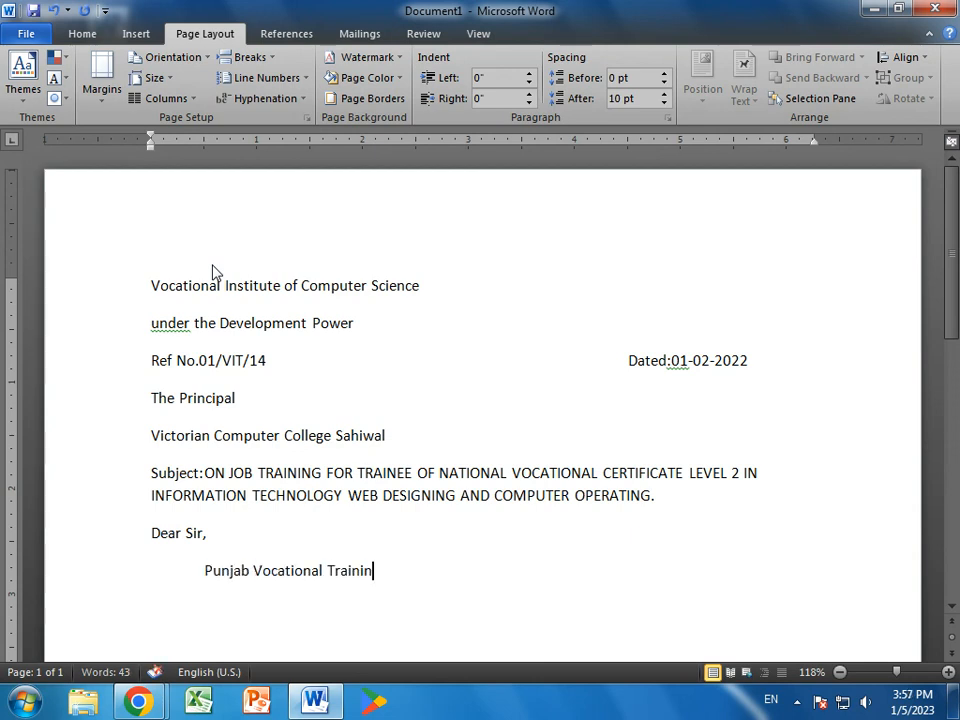
{"action": "type", "text": "g Council is"}
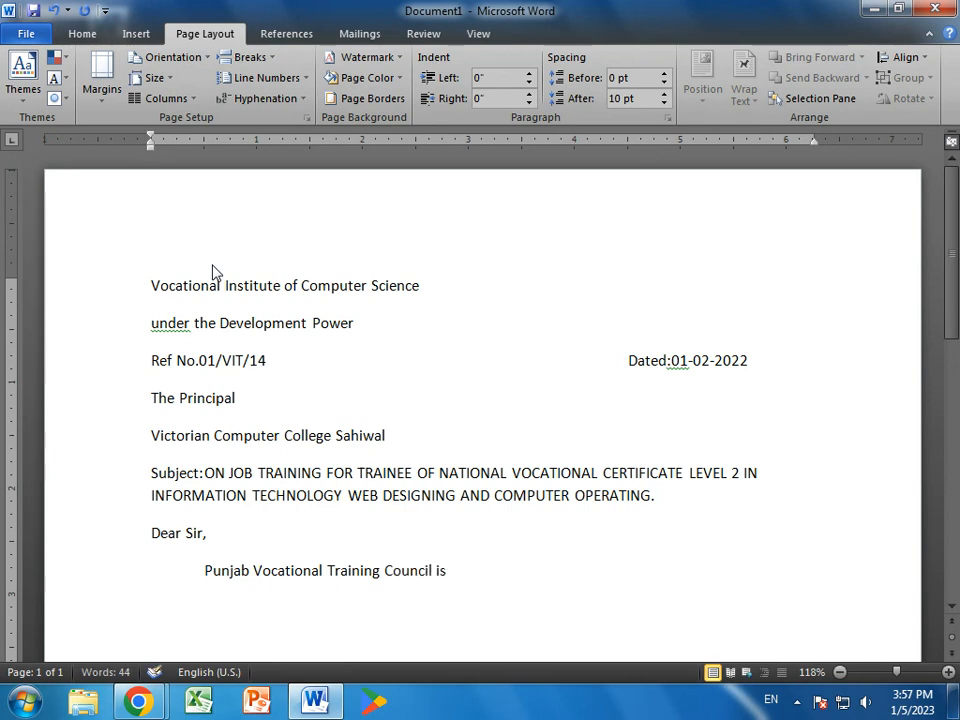
{"action": "type", "text": " the largest voca"}
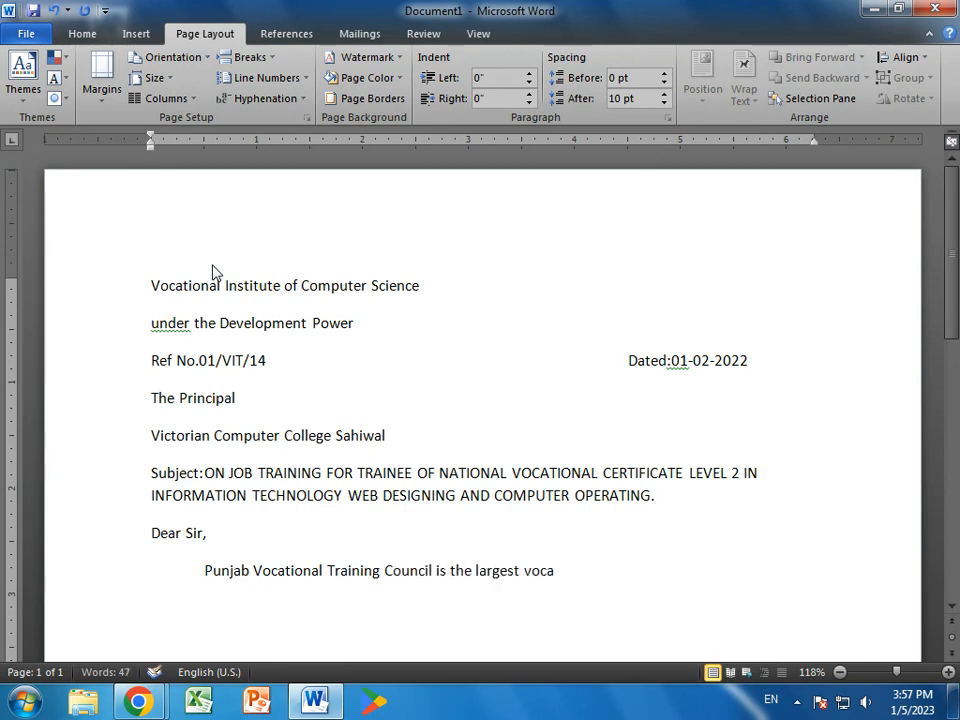
{"action": "type", "text": "tional traini"}
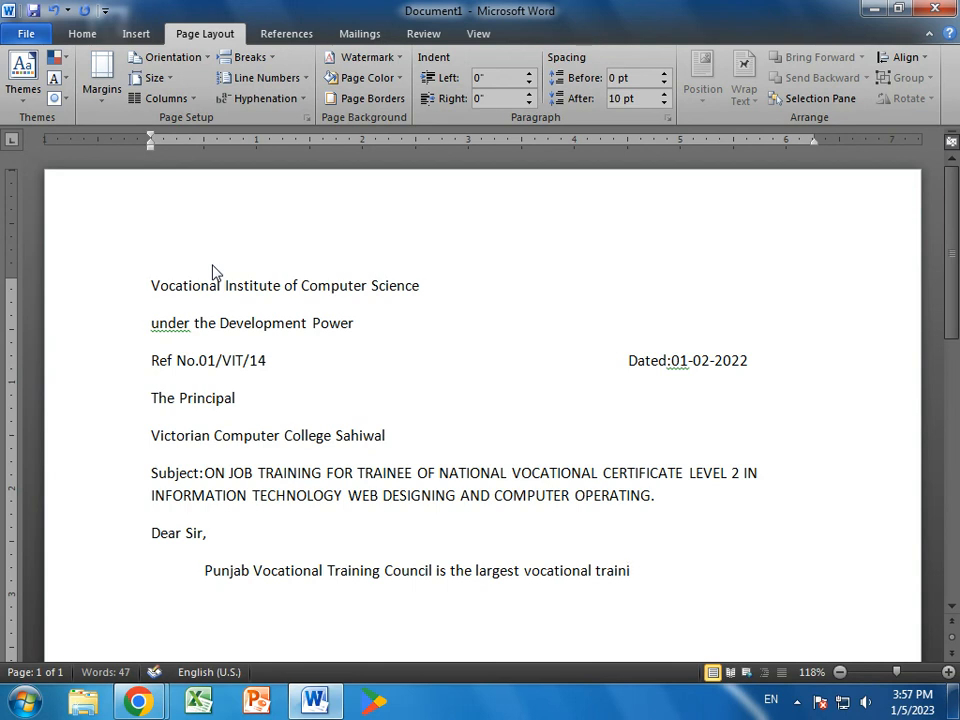
{"action": "type", "text": "ng provider in Pakistan"}
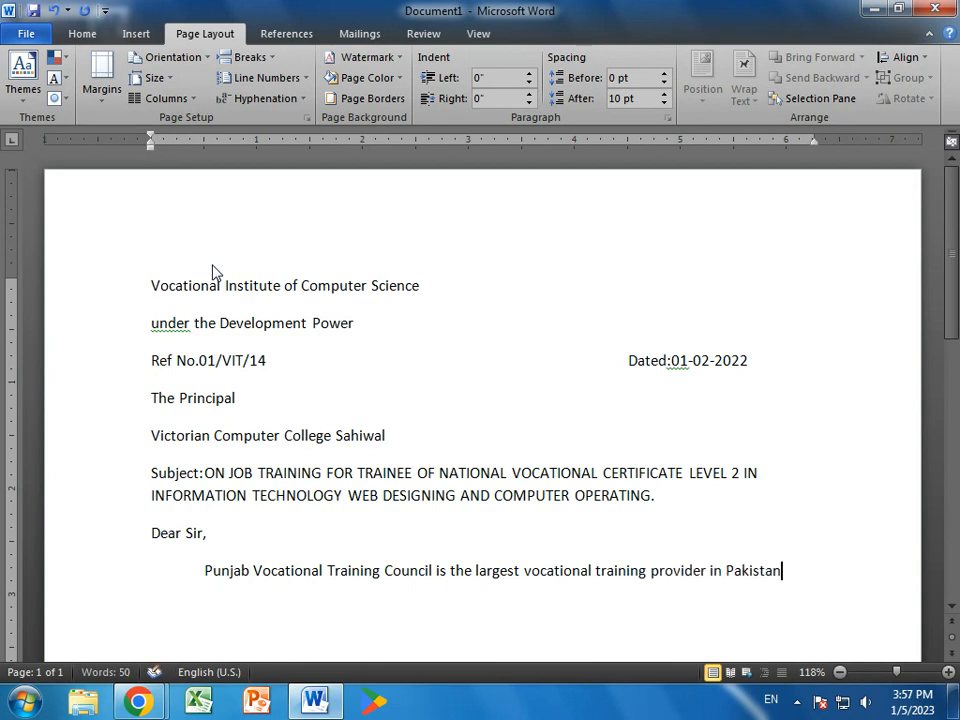
{"action": "type", "text": " trhou"}
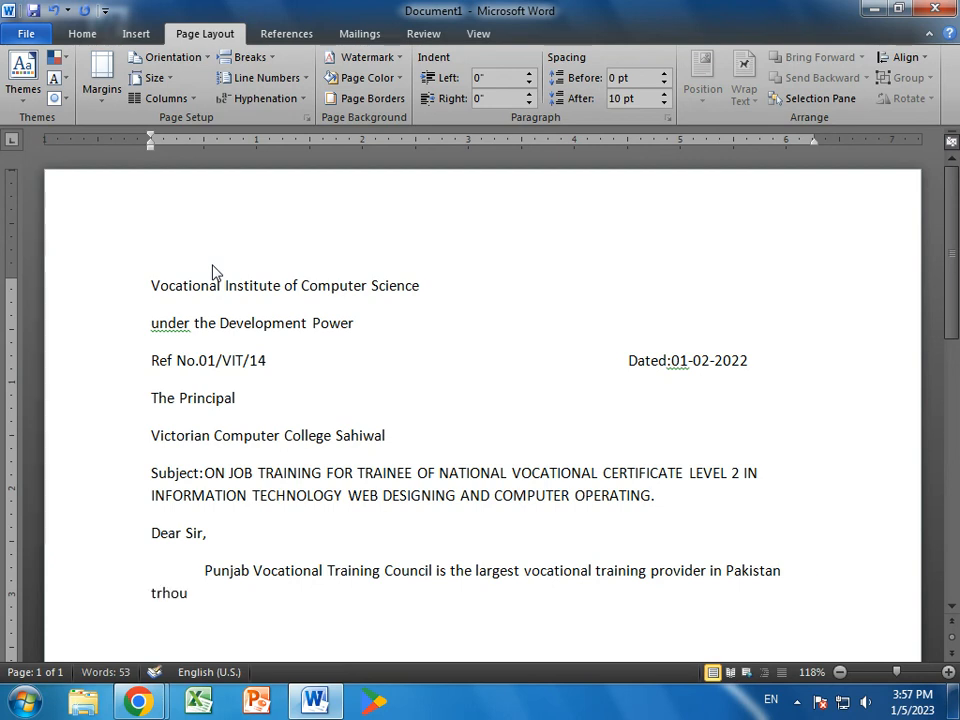
{"action": "type", "text": "gh its Vocational Training Programme established across Punjab VIO"}
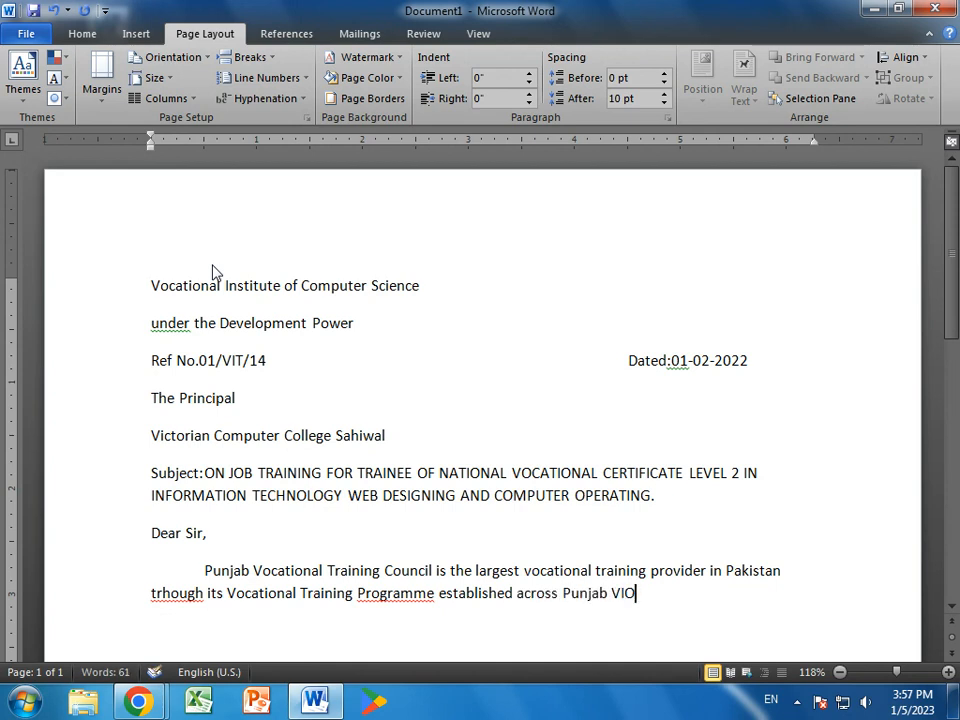
{"action": "key", "text": "BackSpace"}
{"action": "type", "text": "T Sahiwal "}
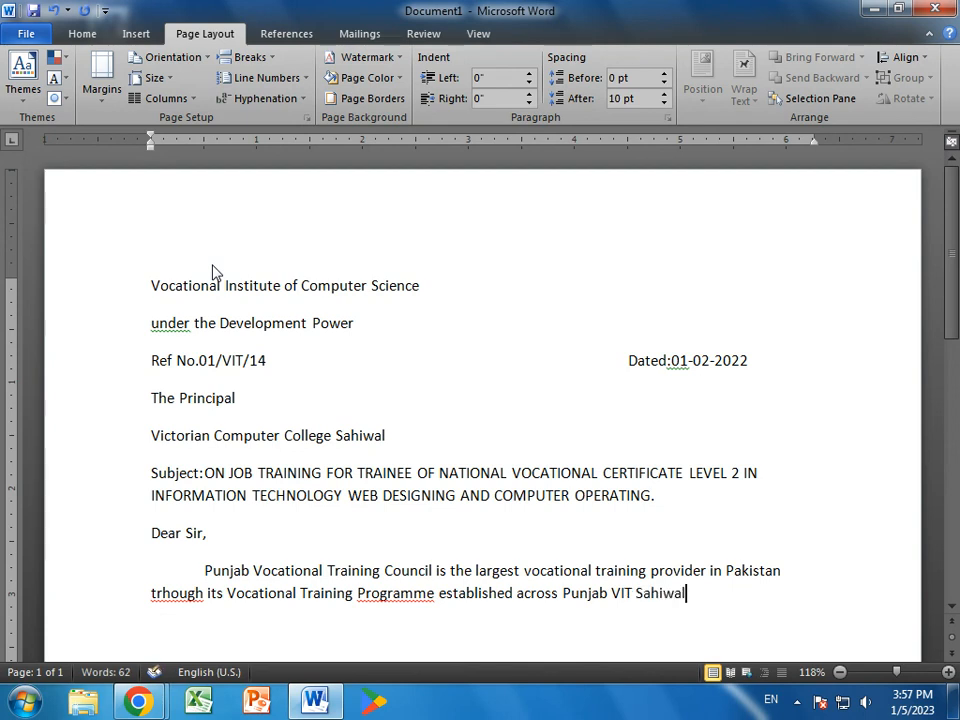
{"action": "type", "text": "in one of"}
{"action": "type", "text": " these inst"}
{"action": "type", "text": "itures. "}
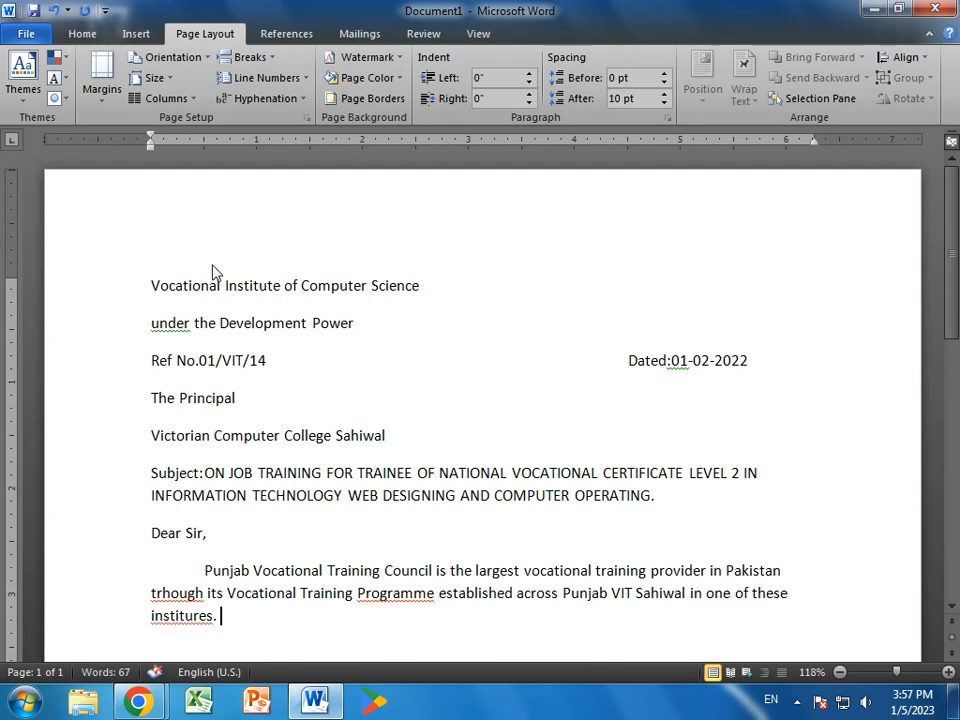
{"action": "type", "text": "PVTC was"}
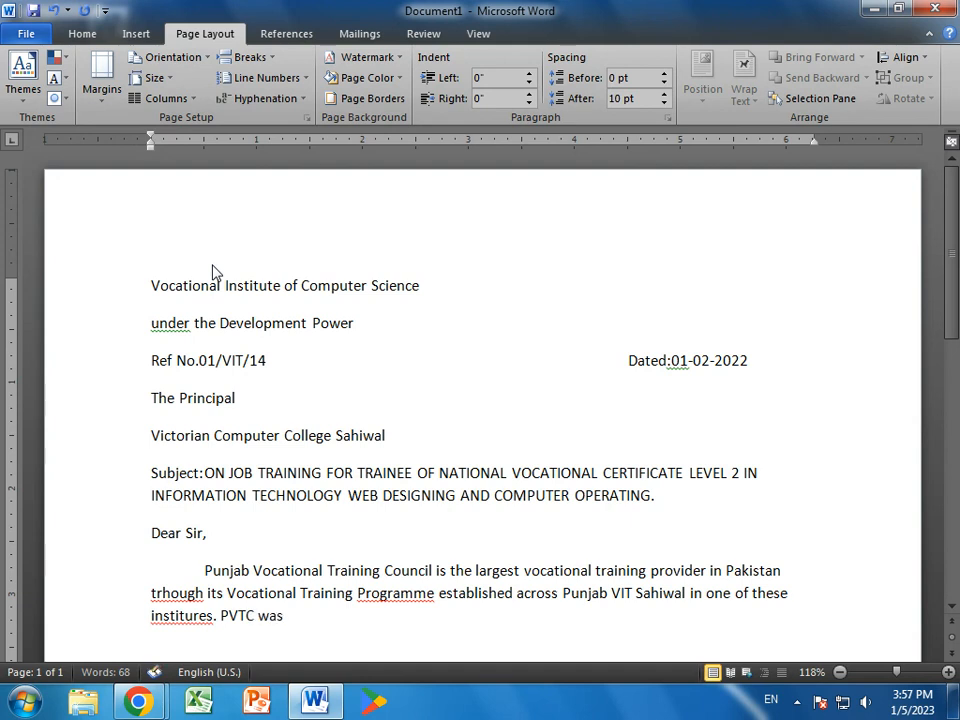
{"action": "type", "text": " set up by the"}
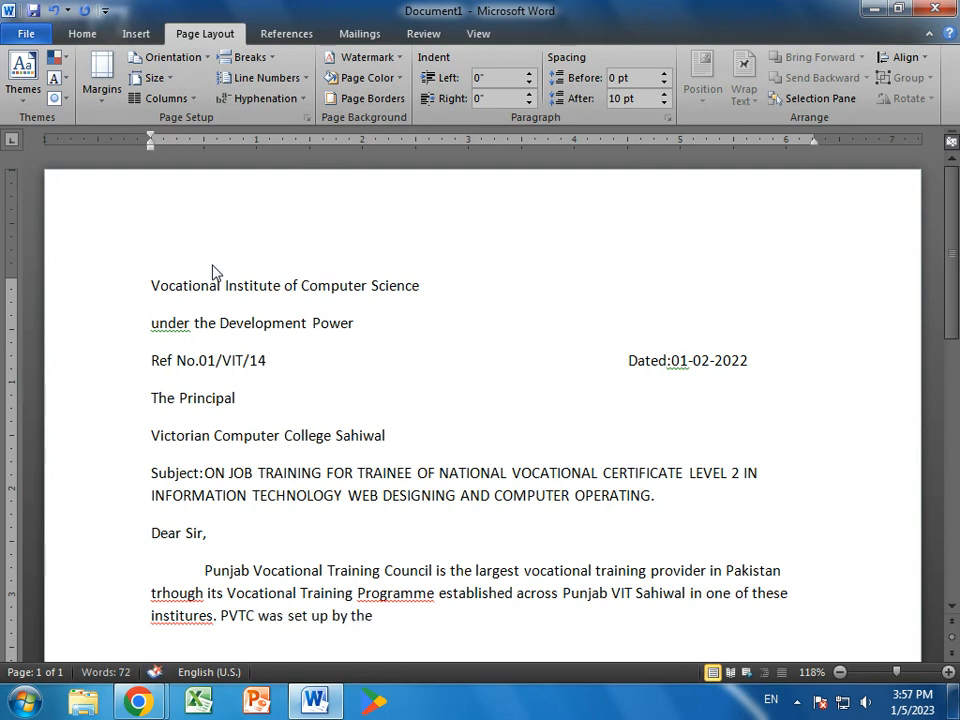
{"action": "type", "text": " Government of Punjab in 1"}
{"action": "type", "text": "7"}
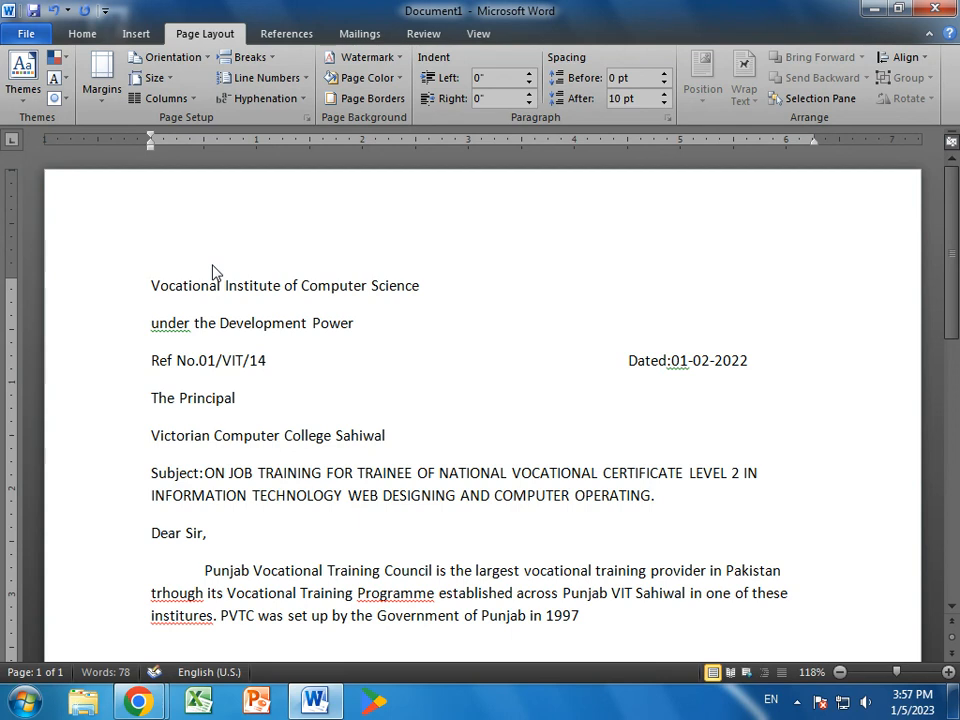
{"action": "type", "text": " and we have graduate more th"}
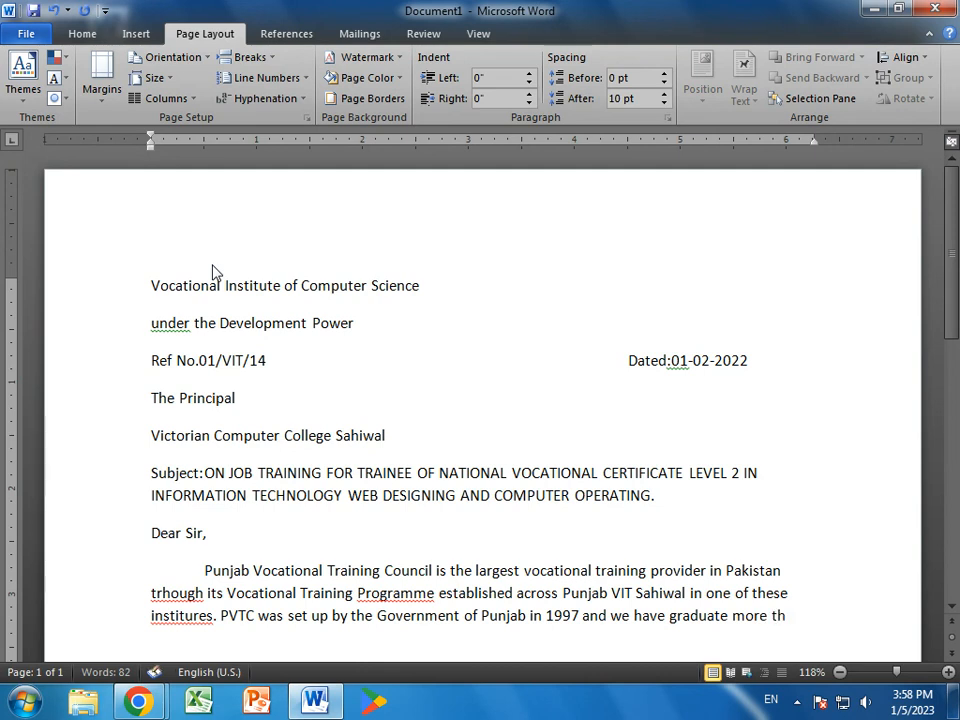
{"action": "type", "text": "an 3000 trai"}
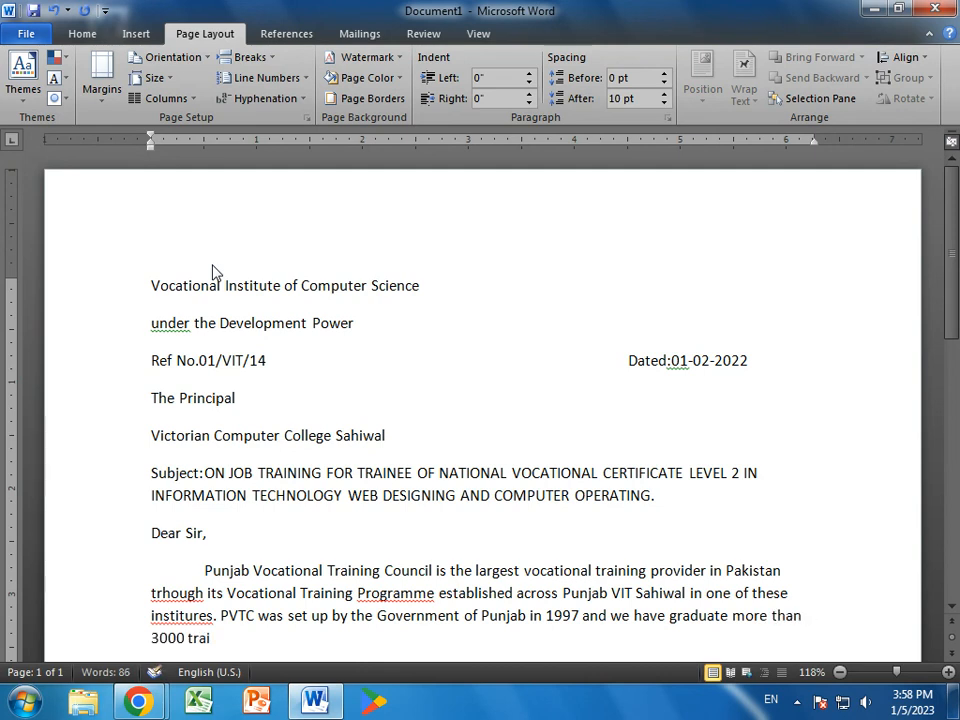
{"action": "type", "text": "nees in "}
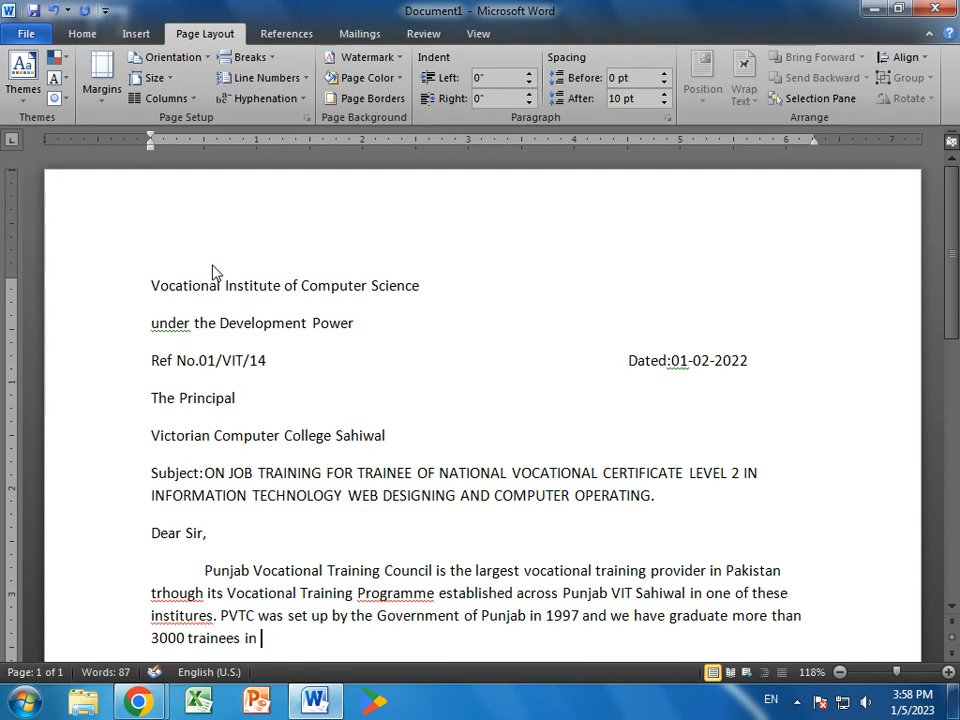
{"action": "type", "text": "89 differ"}
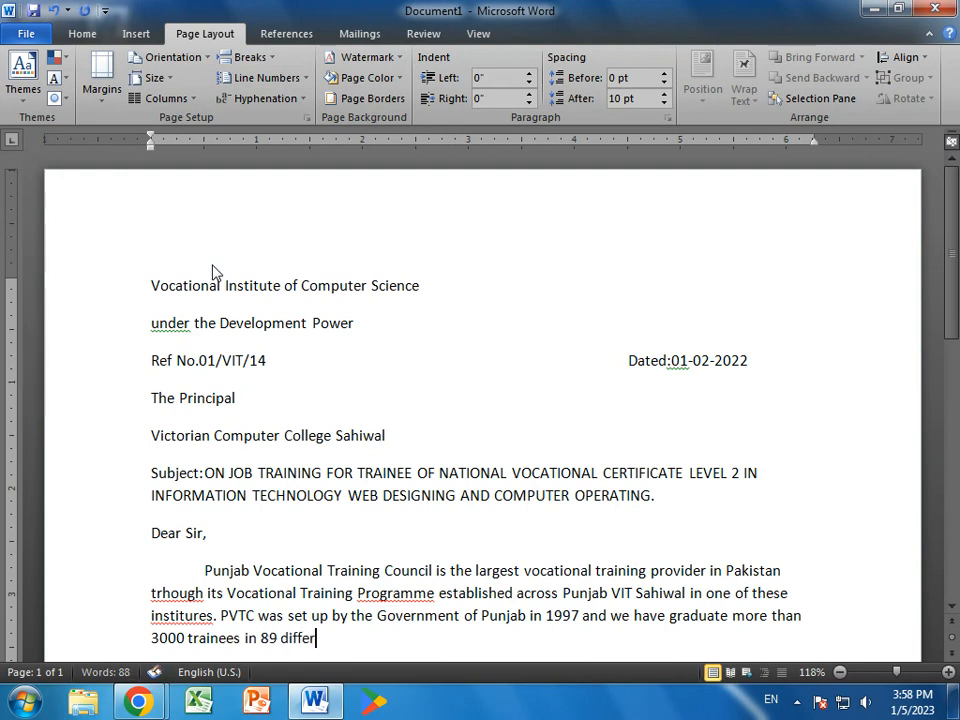
{"action": "type", "text": "ent"}
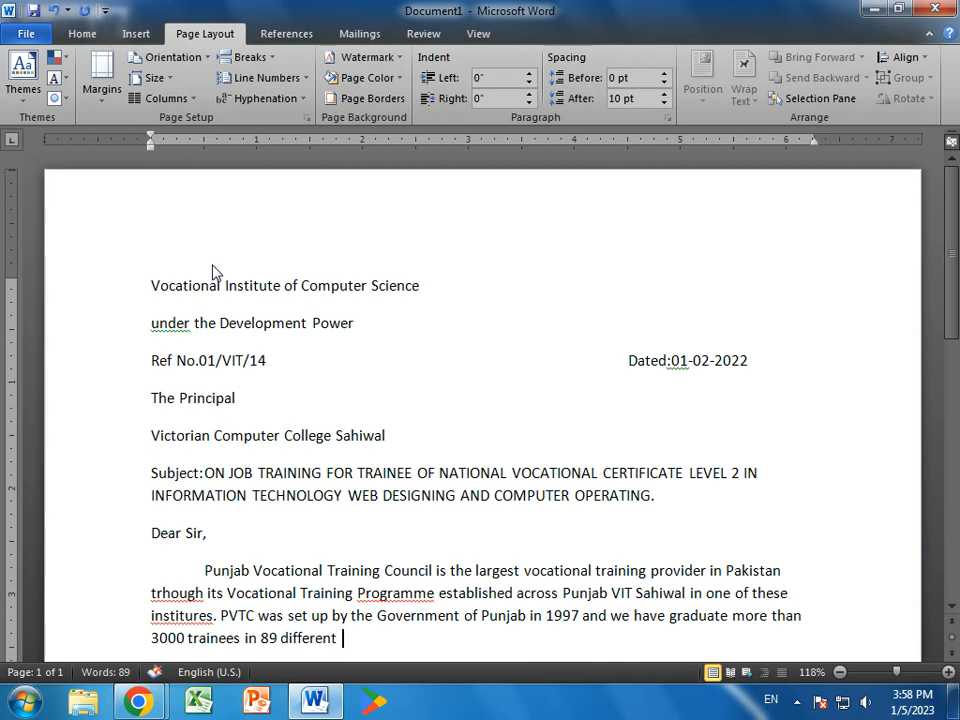
{"action": "type", "text": " demand "}
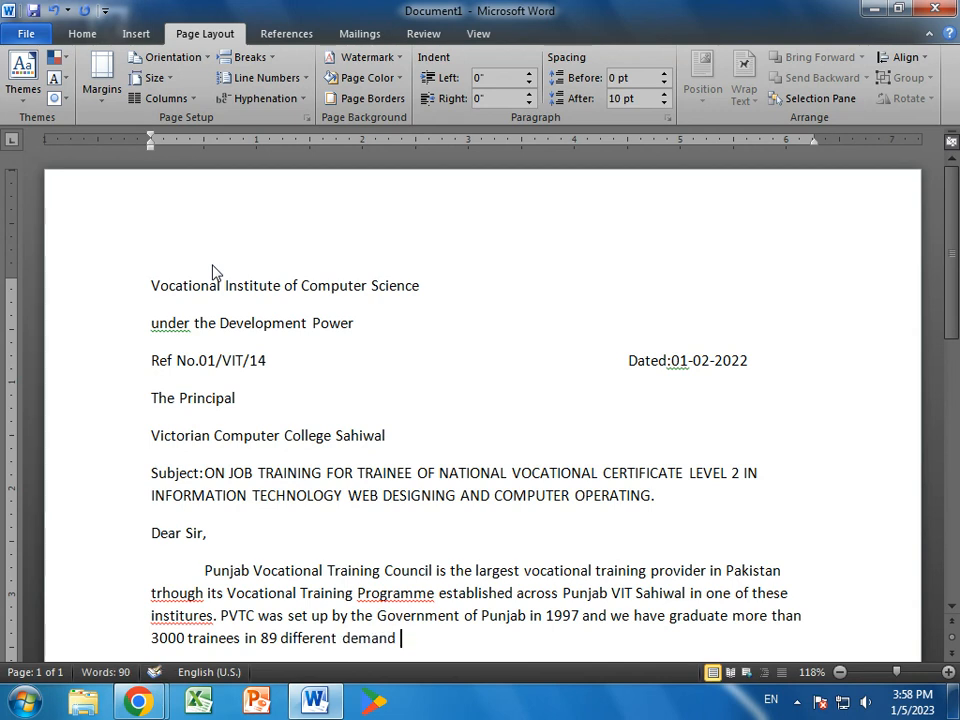
{"action": "type", "text": "driven trades."}
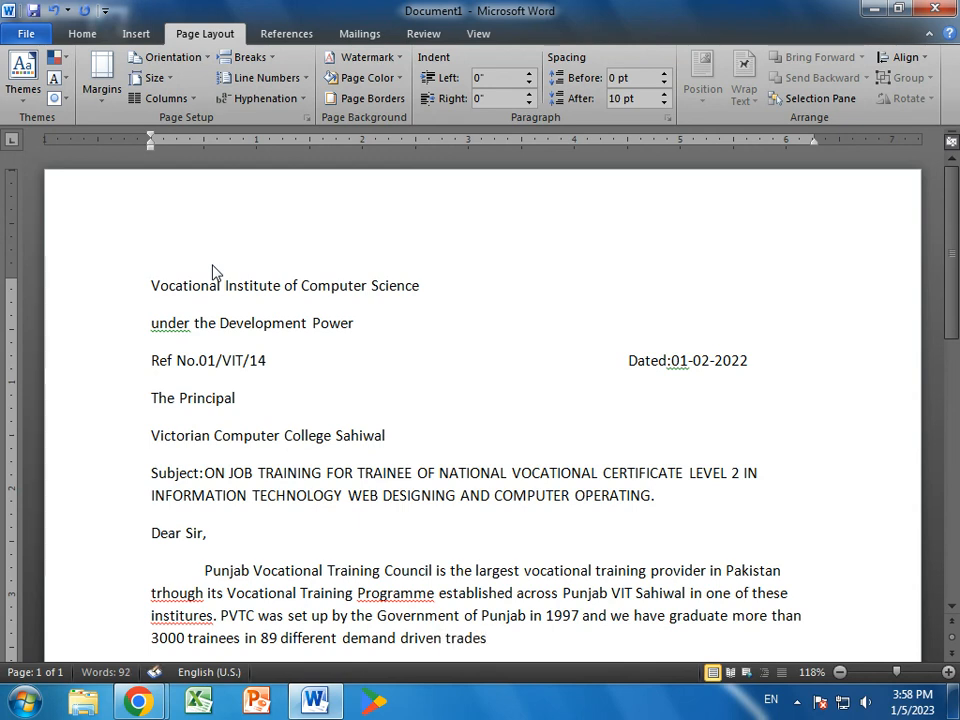
{"action": "key", "text": "Return"}
{"action": "key", "text": "Tab"}
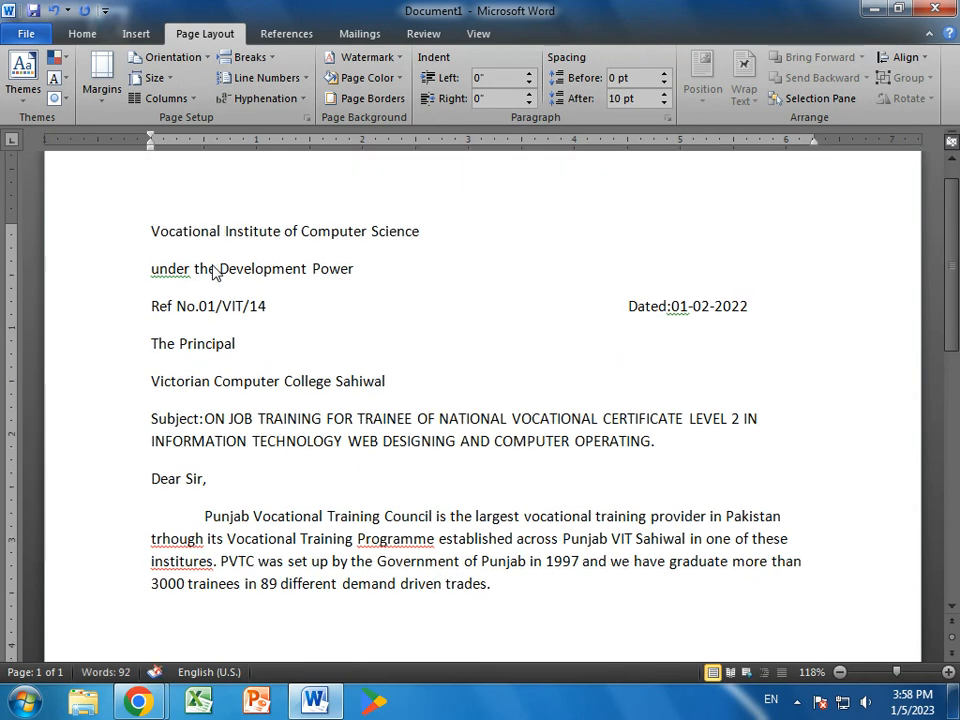
- Type the second paragraph: 2 months on-job training is mandatory, and the trainee completed institutional training
{"action": "type", "text": "we solem"}
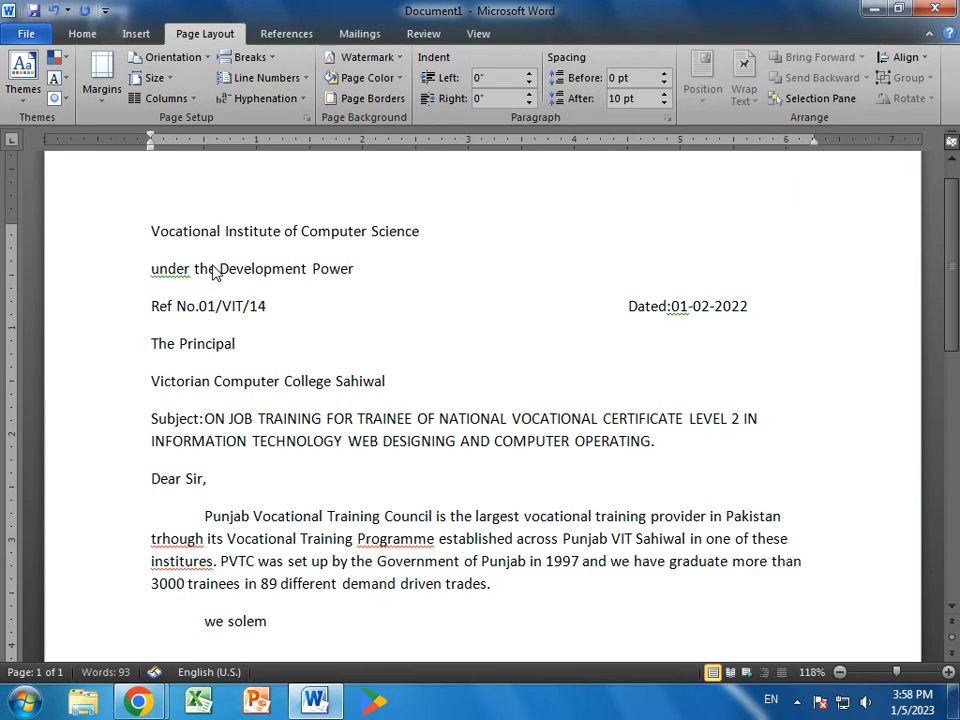
{"action": "type", "text": "nly believe in the prac"}
{"action": "type", "text": "tical part of c"}
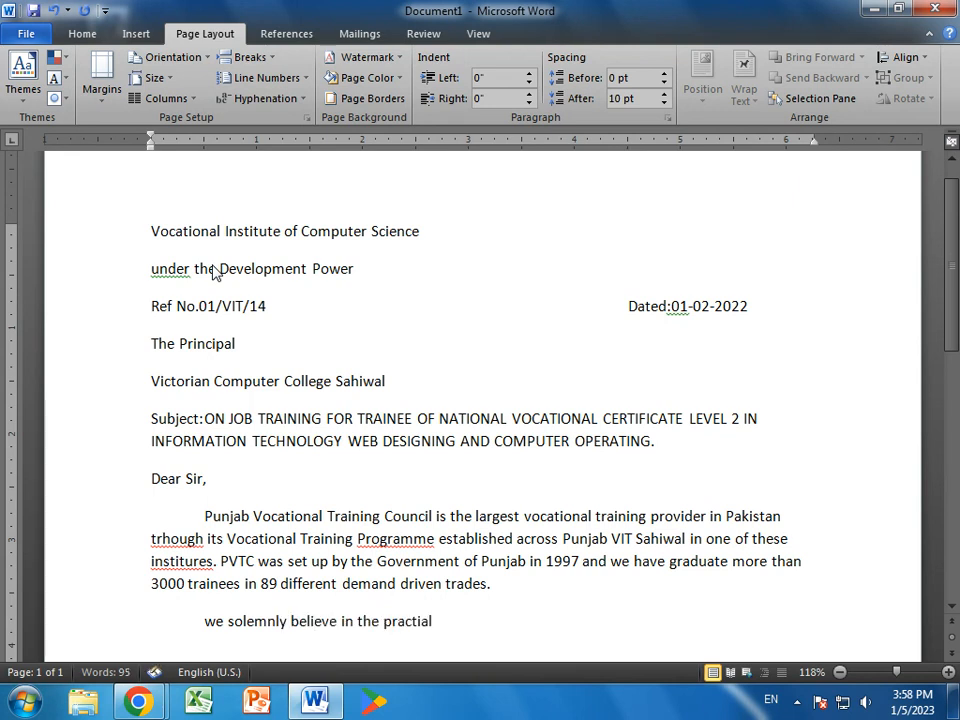
{"action": "key", "text": "BackSpace"}
{"action": "type", "text": "vo"}
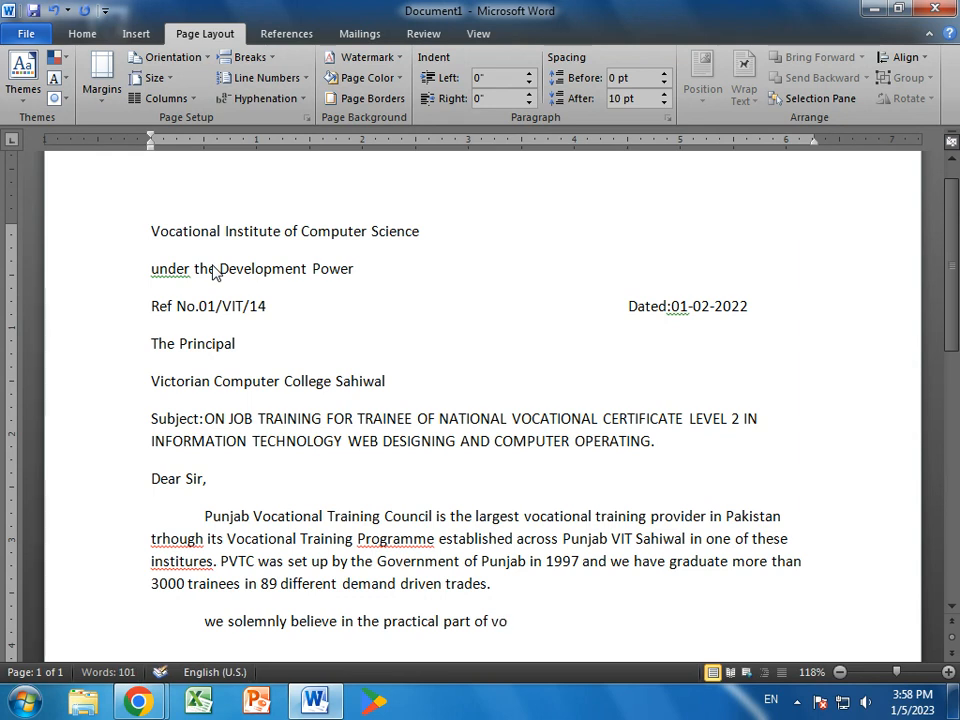
{"action": "type", "text": "cational train"}
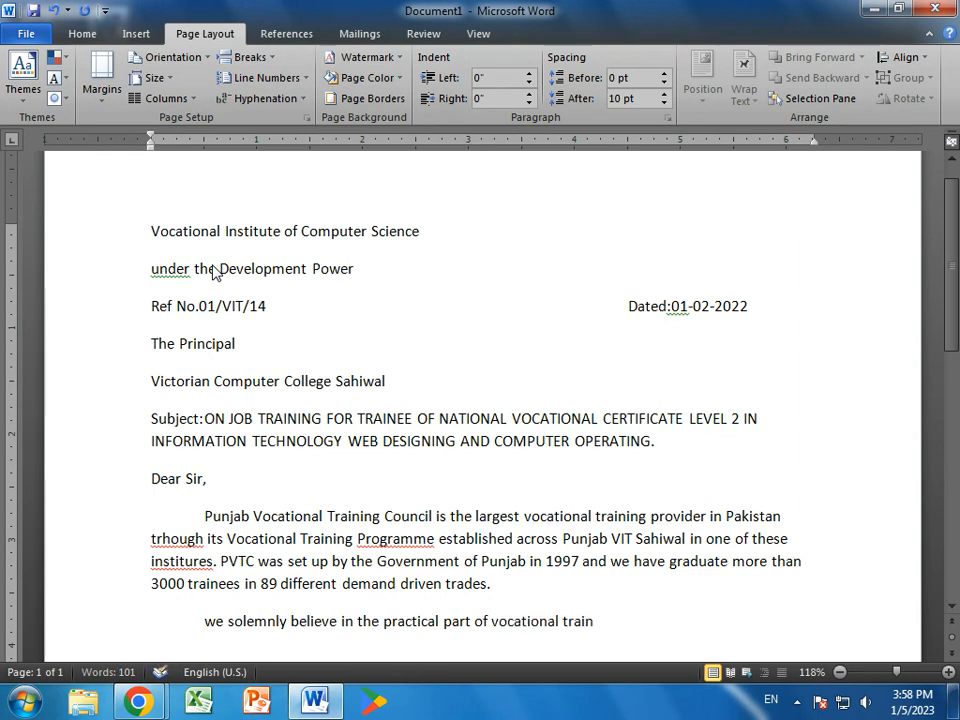
{"action": "type", "text": "ing, thus"}
{"action": "type", "text": " 2 months"}
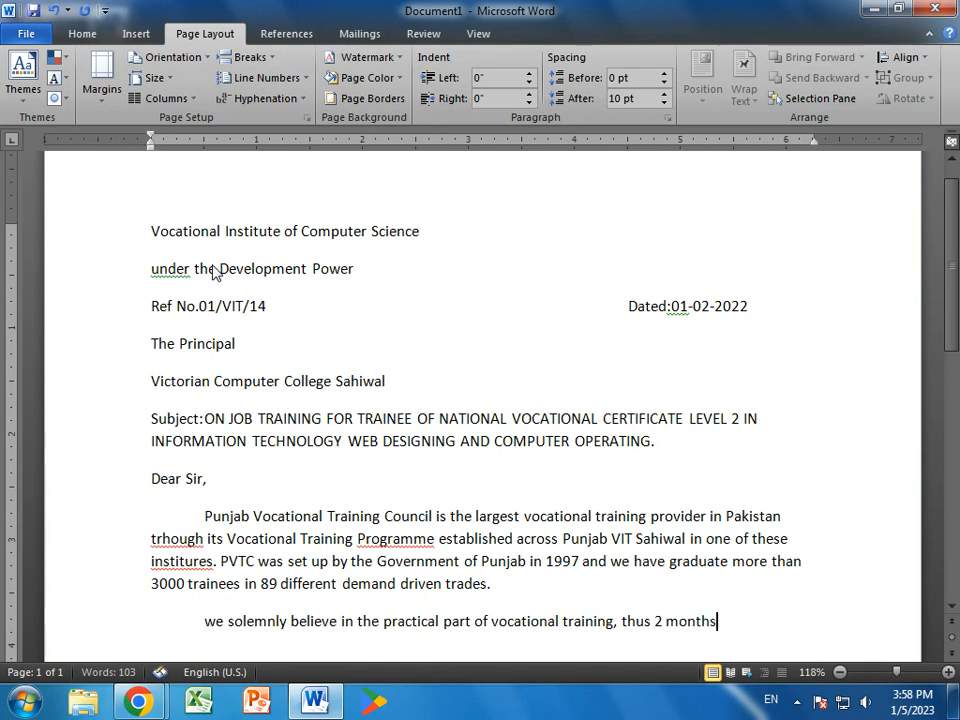
{"action": "type", "text": " on job training is"}
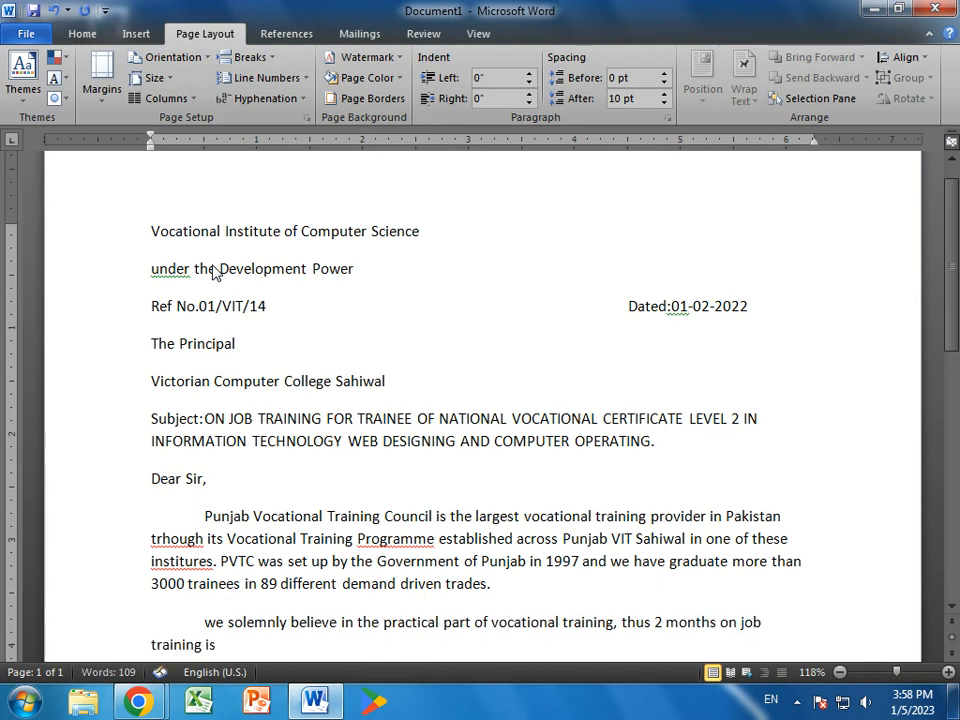
{"action": "type", "text": " mandatory for eac"}
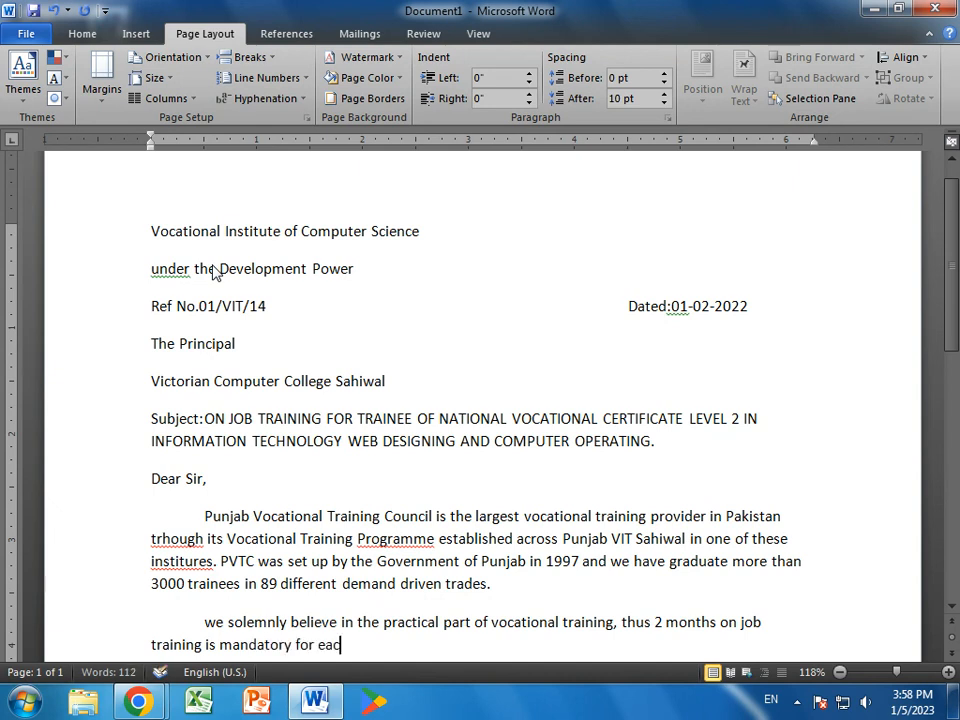
{"action": "type", "text": "h trainee."}
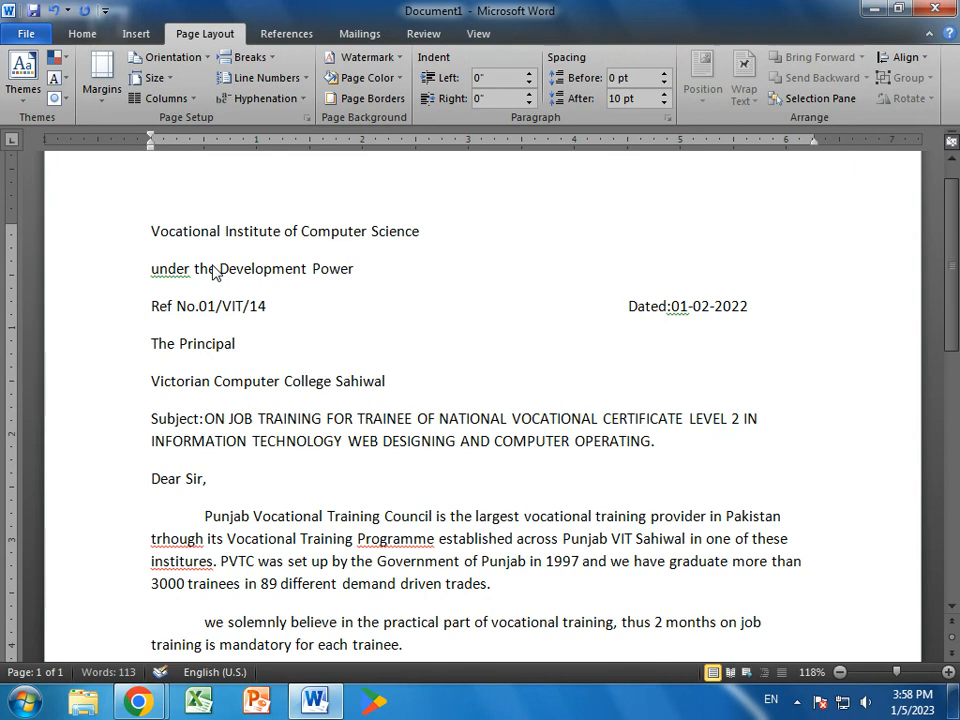
{"action": "type", "text": " following /t"}
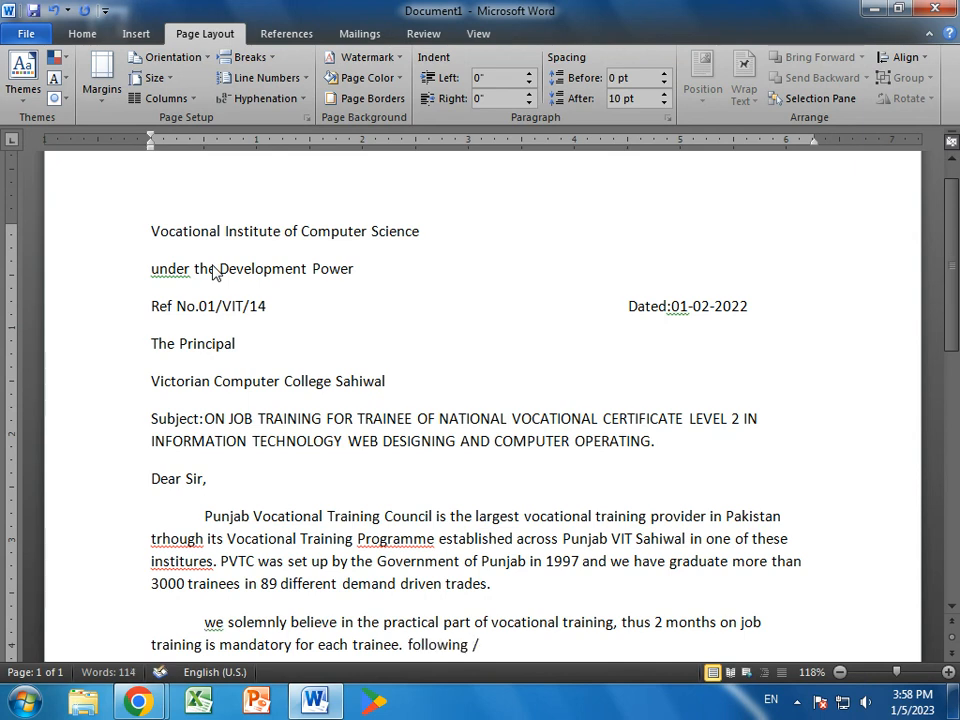
{"action": "key", "text": "BackSpace"}
{"action": "key", "text": "BackSpace"}
{"action": "type", "text": "trainee"}
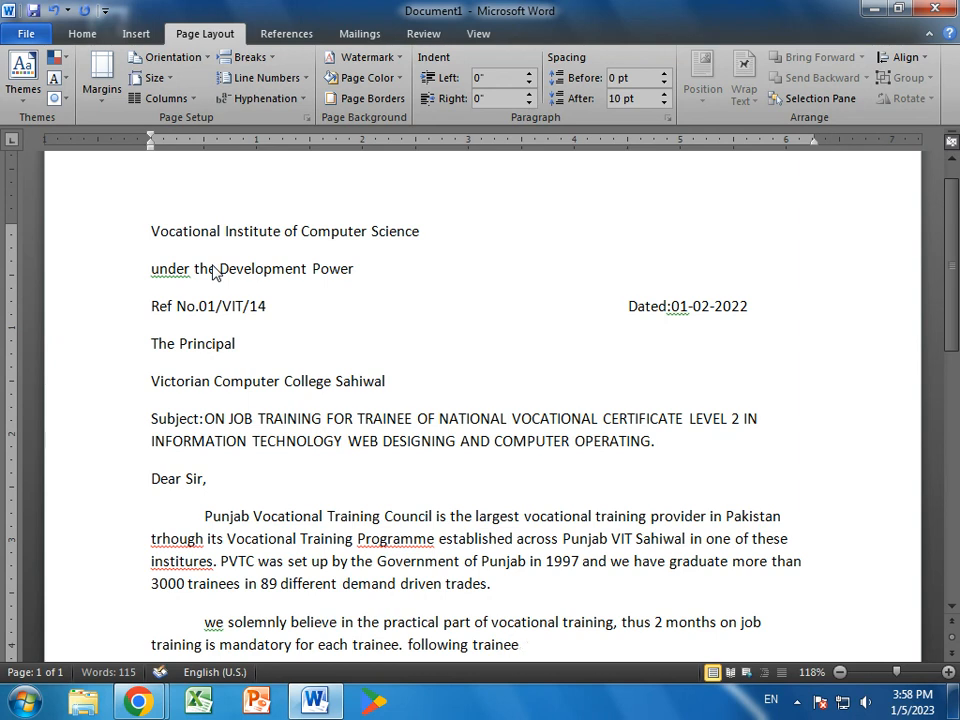
{"action": "type", "text": " has cop"}
{"action": "type", "text": "leted his"}
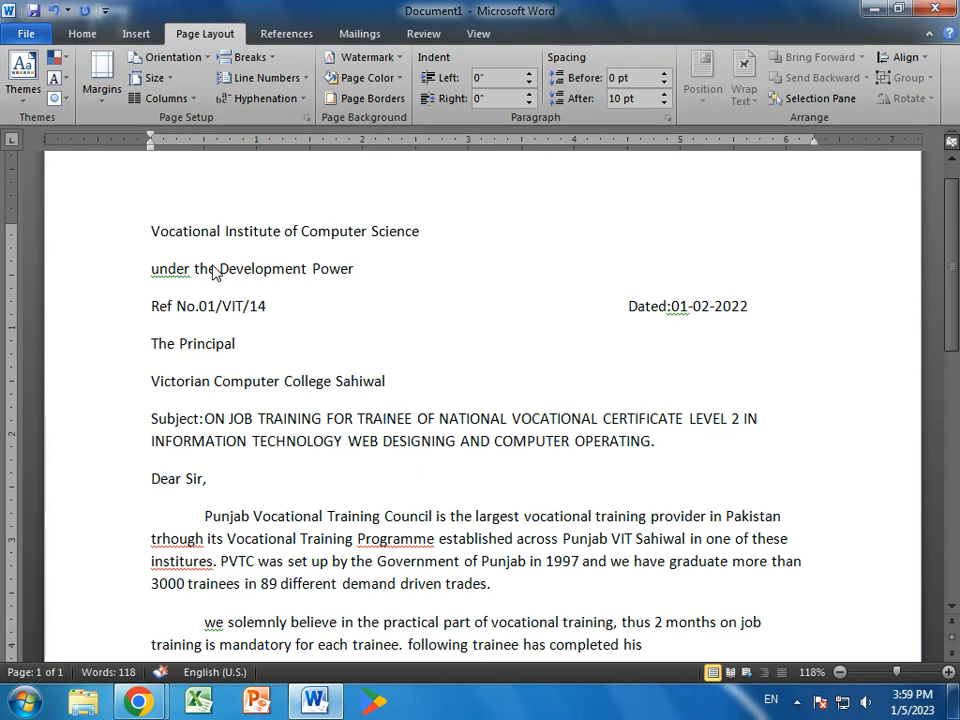
{"action": "type", "text": " institutional "}
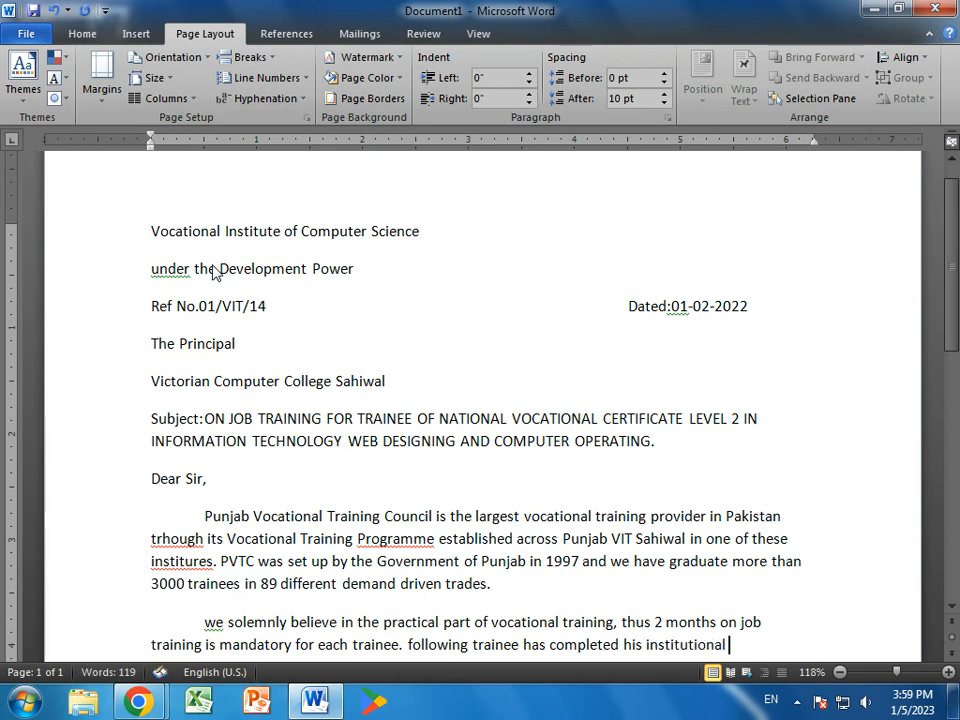
{"action": "type", "text": "in Vo"}
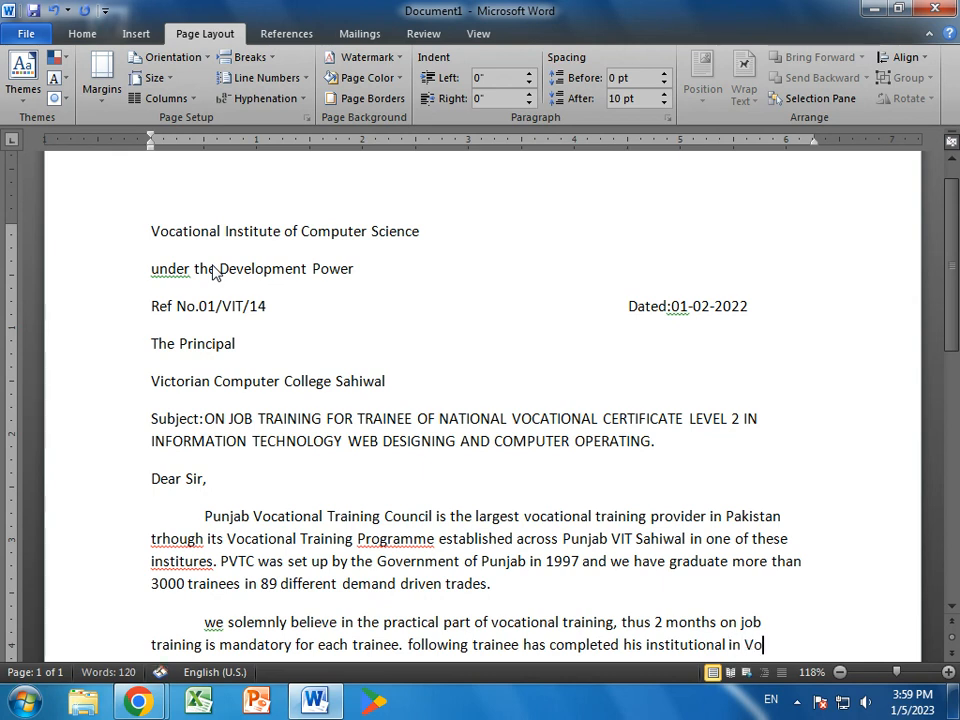
{"action": "type", "text": "cational Tra"}
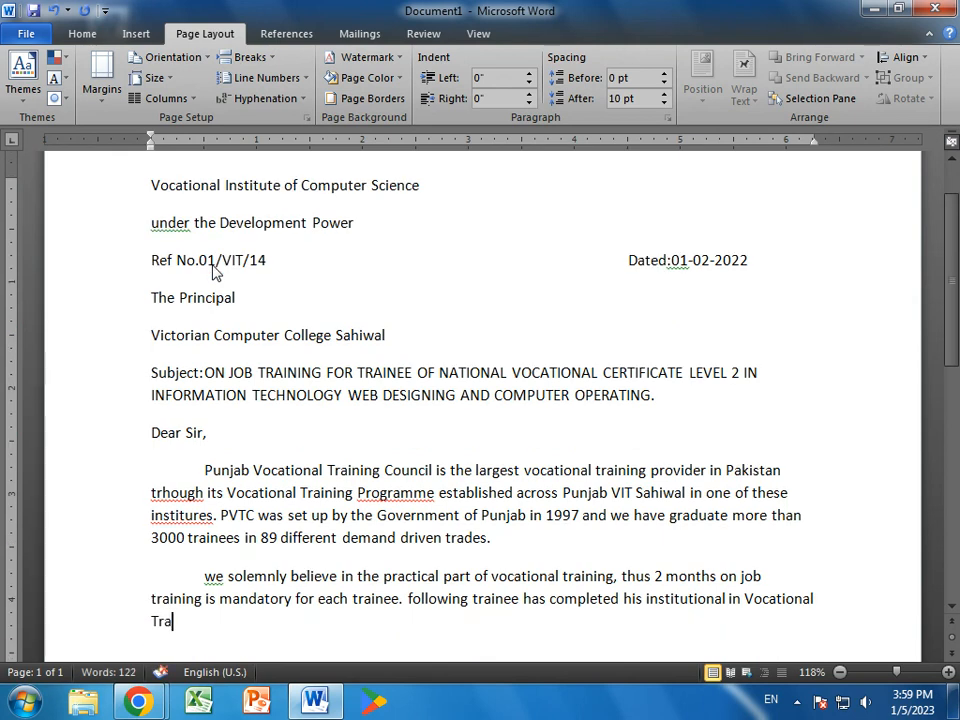
{"action": "type", "text": "ining Ins"}
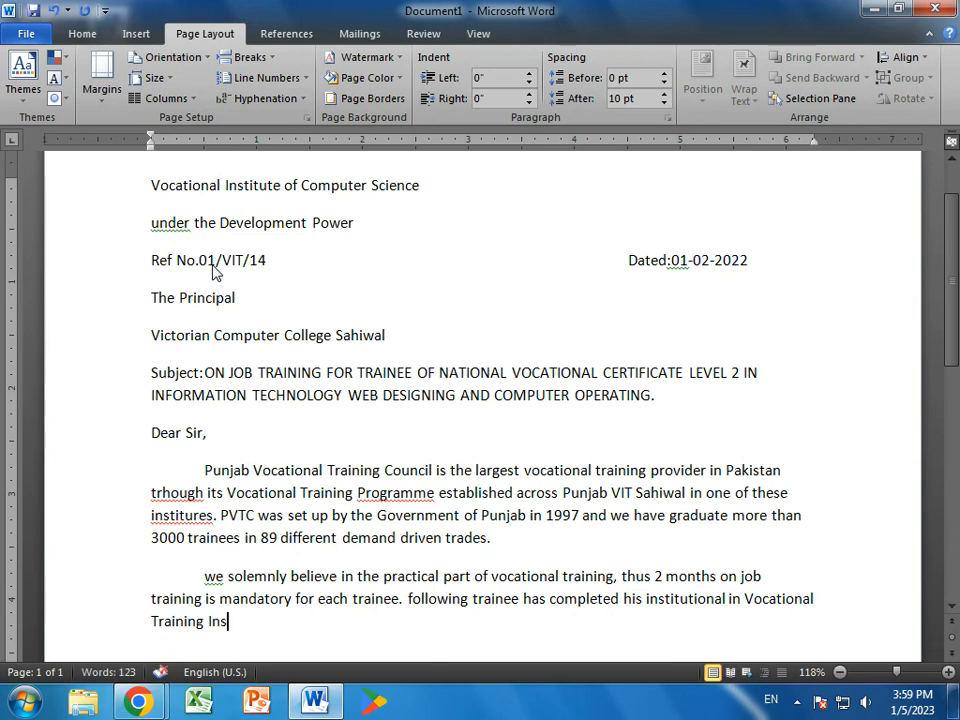
{"action": "type", "text": "tt"}
- Finish the paragraph recommending trainees for 2 months on-job training, Dec.2021 to 29-Feb-2022
{"action": "key", "text": "BackSpace"}
{"action": "type", "text": "ute Sahiwal "}
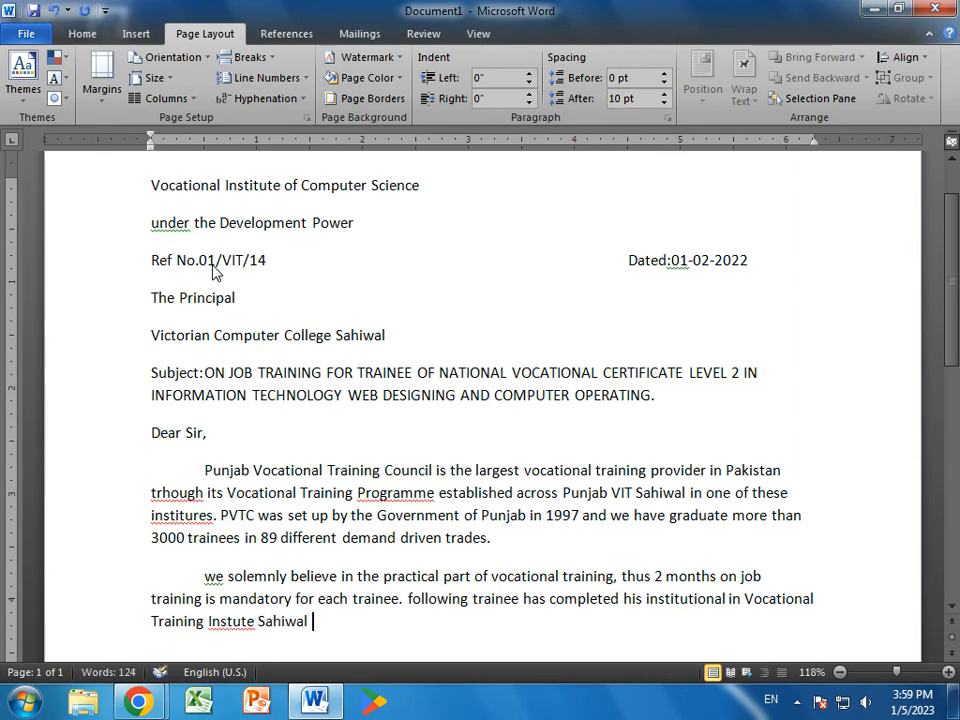
{"action": "type", "text": "and"}
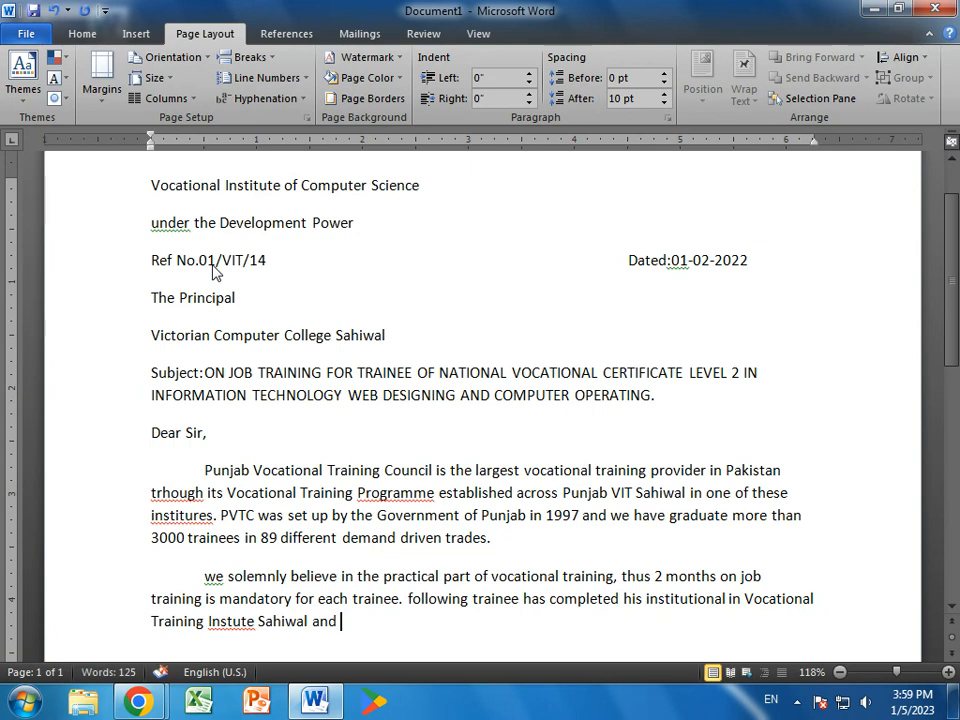
{"action": "type", "text": " are recomn"}
{"action": "key", "text": "BackSpace"}
{"action": "type", "text": "mended for"}
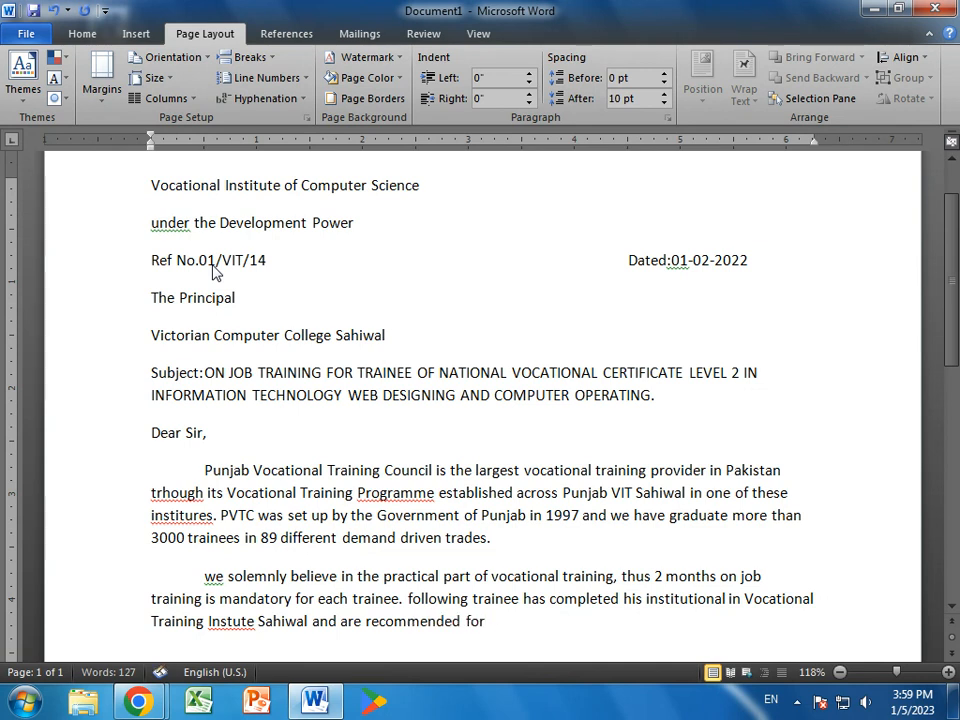
{"action": "type", "text": " on job training in your est"}
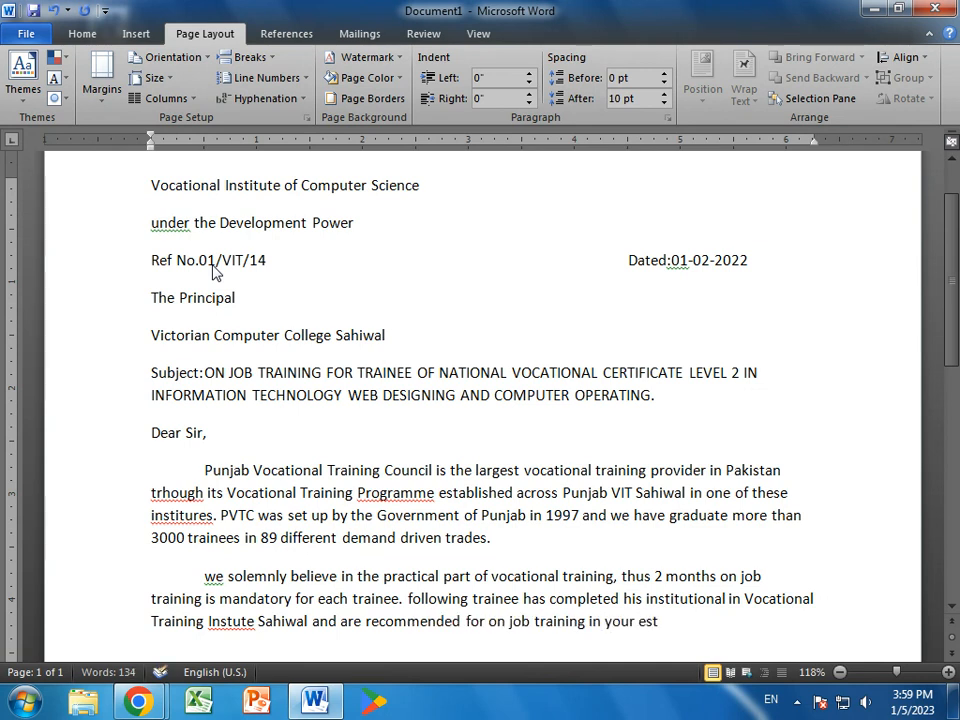
{"action": "type", "text": "eemed organiz"}
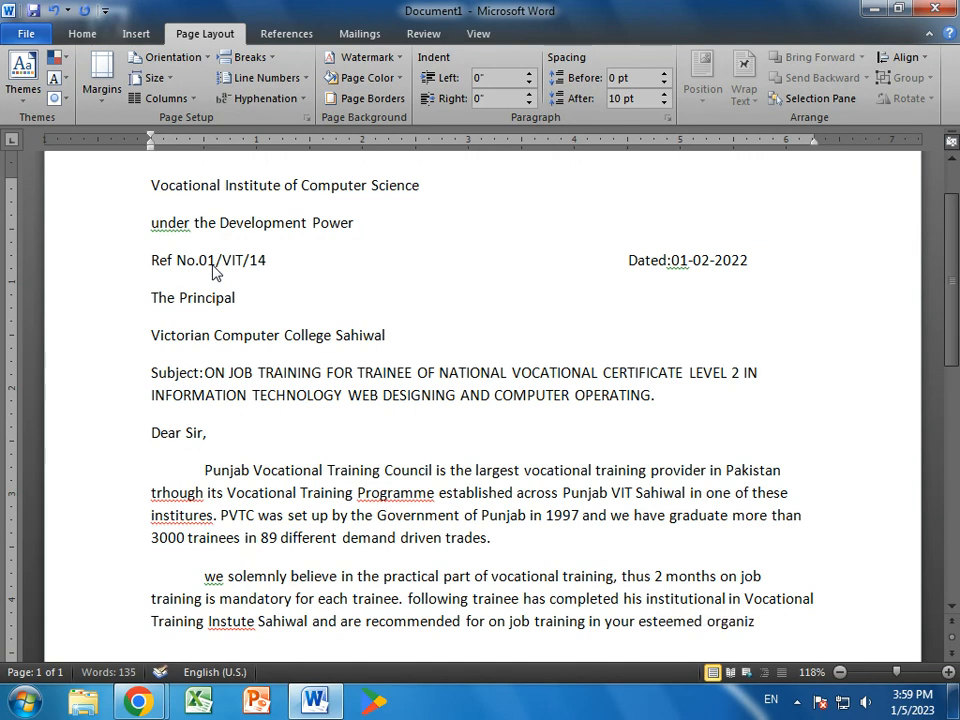
{"action": "type", "text": "ation ofr a pe"}
{"action": "type", "text": "ri"}
{"action": "type", "text": "od of 2 months ie"}
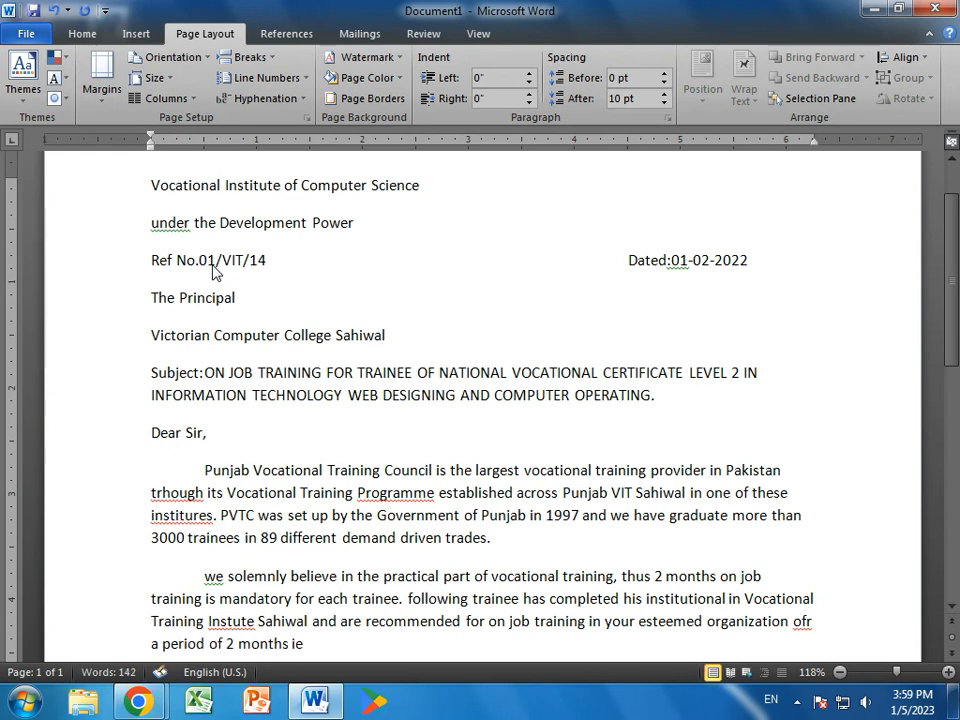
{"action": "key", "text": "BackSpace"}
{"action": "type", "text": ".e. Dec."}
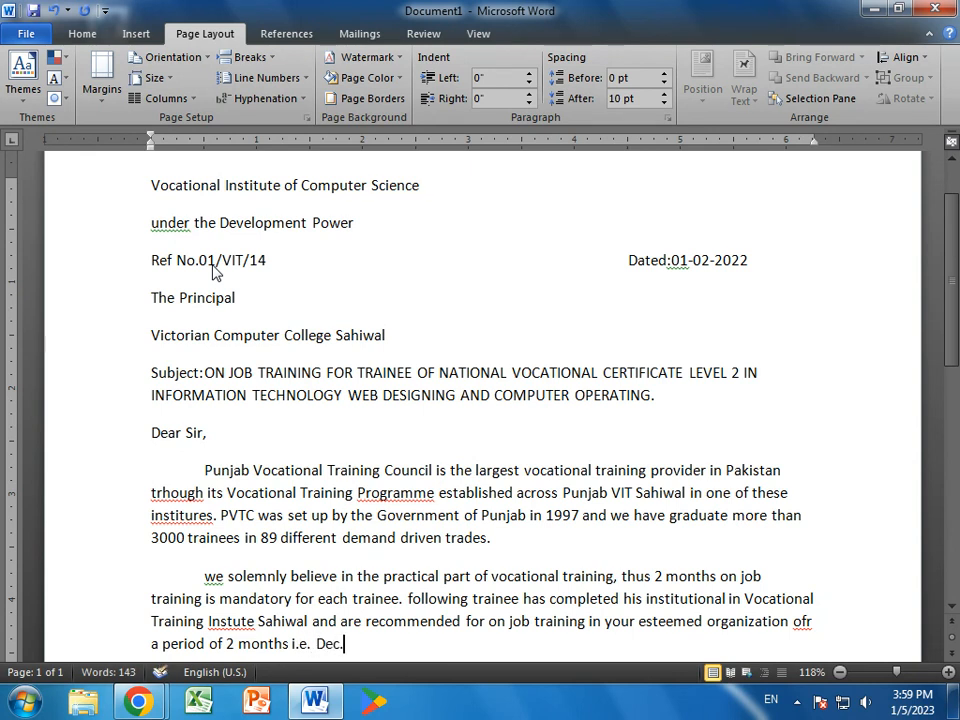
{"action": "type", "text": "2021 fro"}
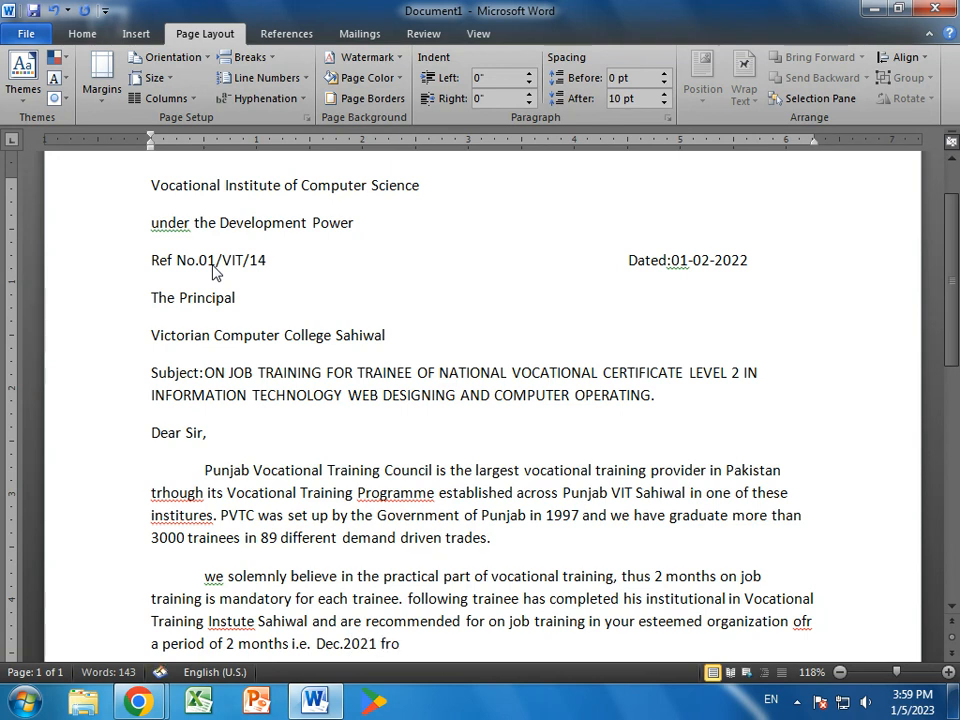
{"action": "type", "text": "m to 29-"}
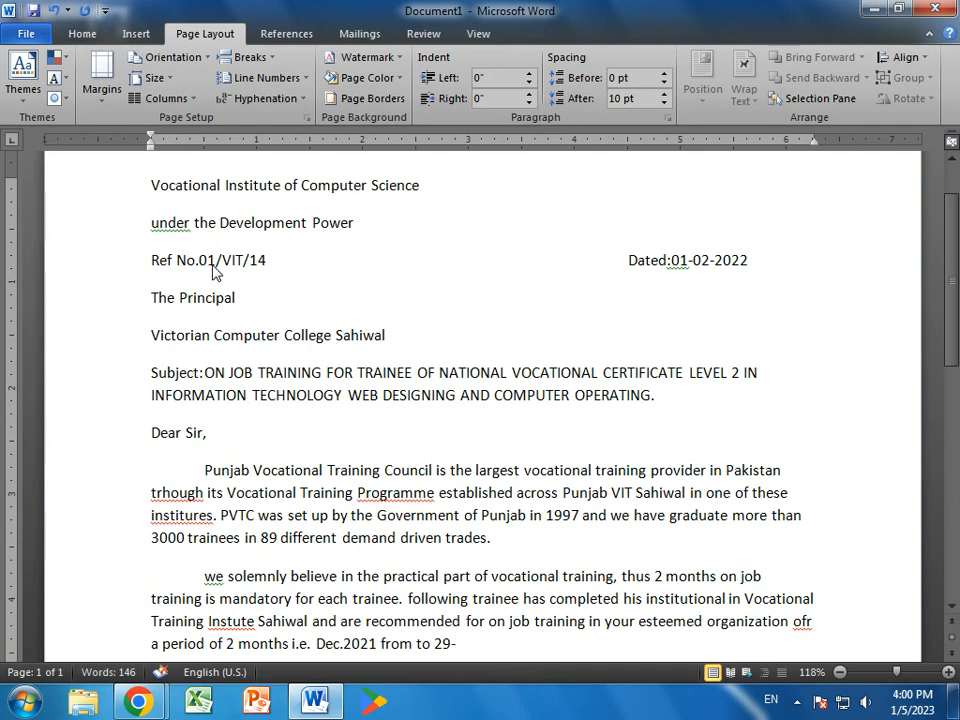
{"action": "type", "text": "Feb-20"}
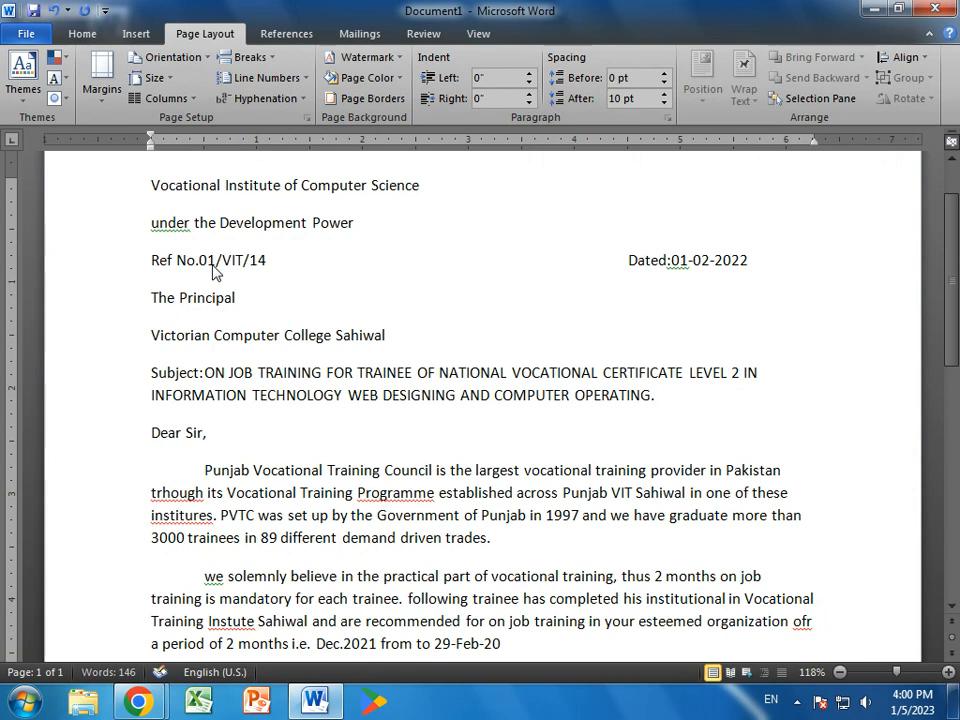
{"action": "type", "text": "22."}
{"action": "key", "text": "Return"}
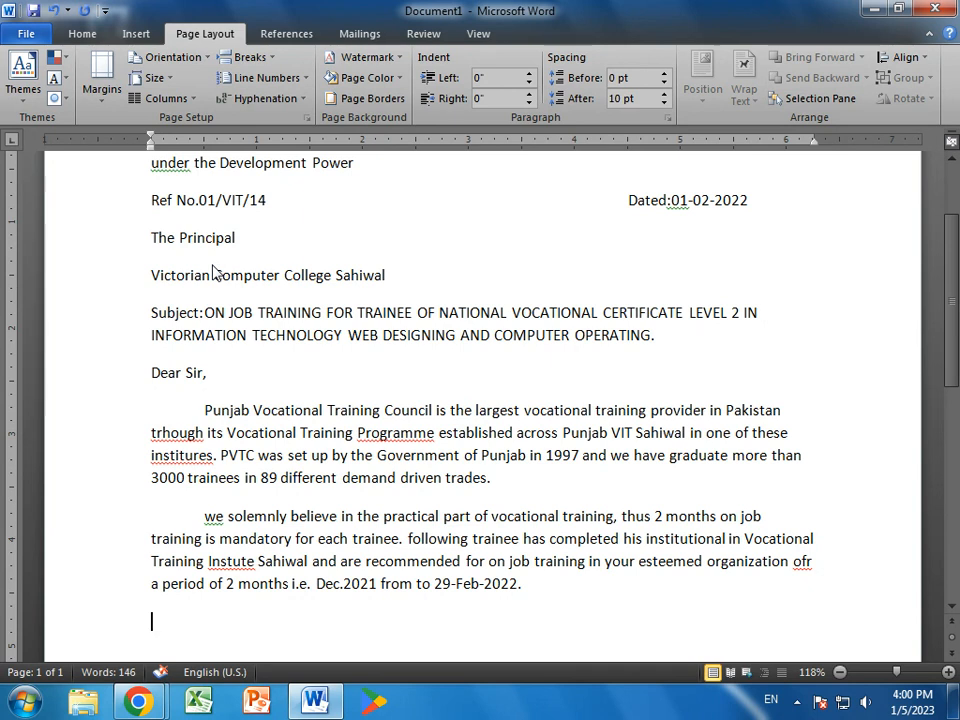
- Type the tab-separated header row: Sr.No., Name, Father Name, Roll No
{"action": "type", "text": "Sr.No."}
{"action": "key", "text": "Tab"}
{"action": "type", "text": "Name"}
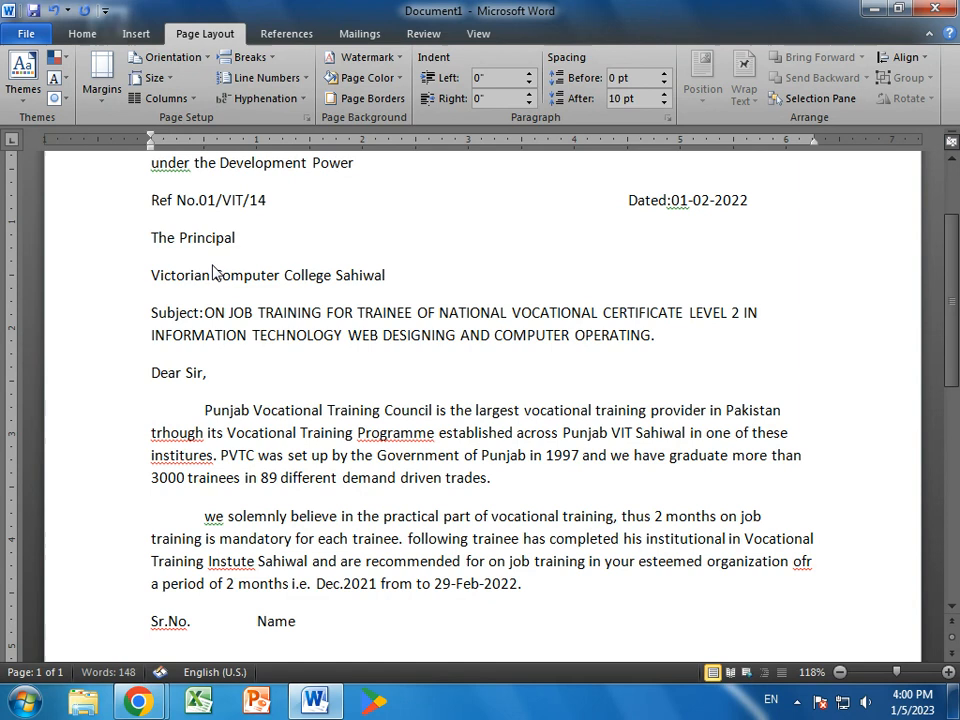
{"action": "key", "text": "Tab"}
{"action": "type", "text": "Father Name"}
{"action": "key", "text": "Tab"}
{"action": "type", "text": "Roll No."}
- Add trainee row 1 with the trainee's name, father's name and roll number
{"action": "key", "text": "Return"}
{"action": "type", "text": "1"}
{"action": "key", "text": "Tab"}
{"action": "type", "text": "Asif"}
{"action": "key", "text": "Tab"}
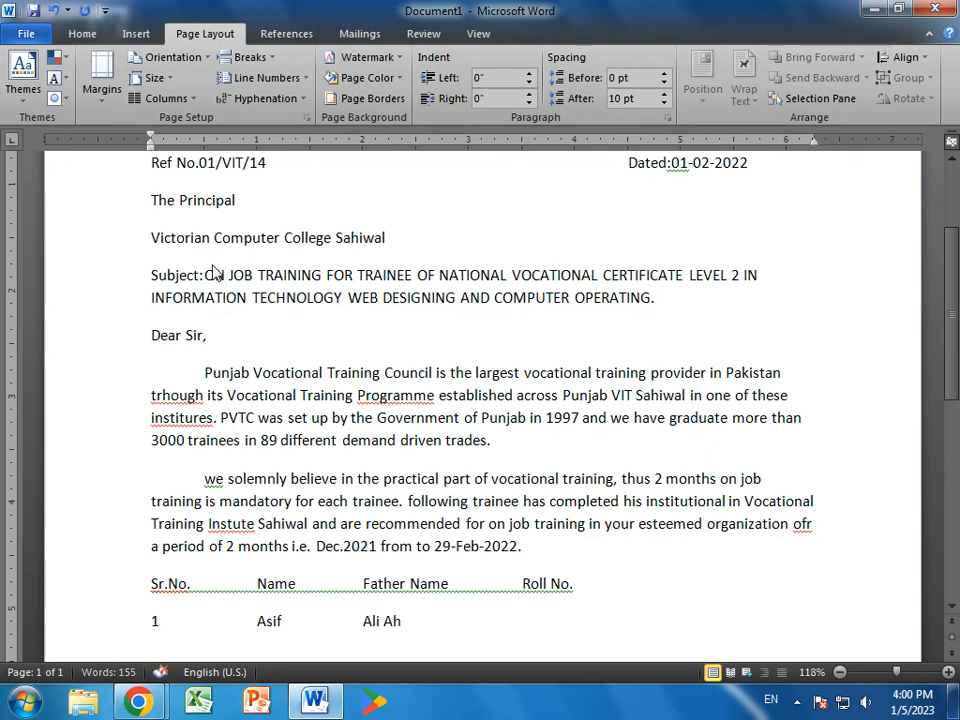
{"action": "key", "text": "Tab"}
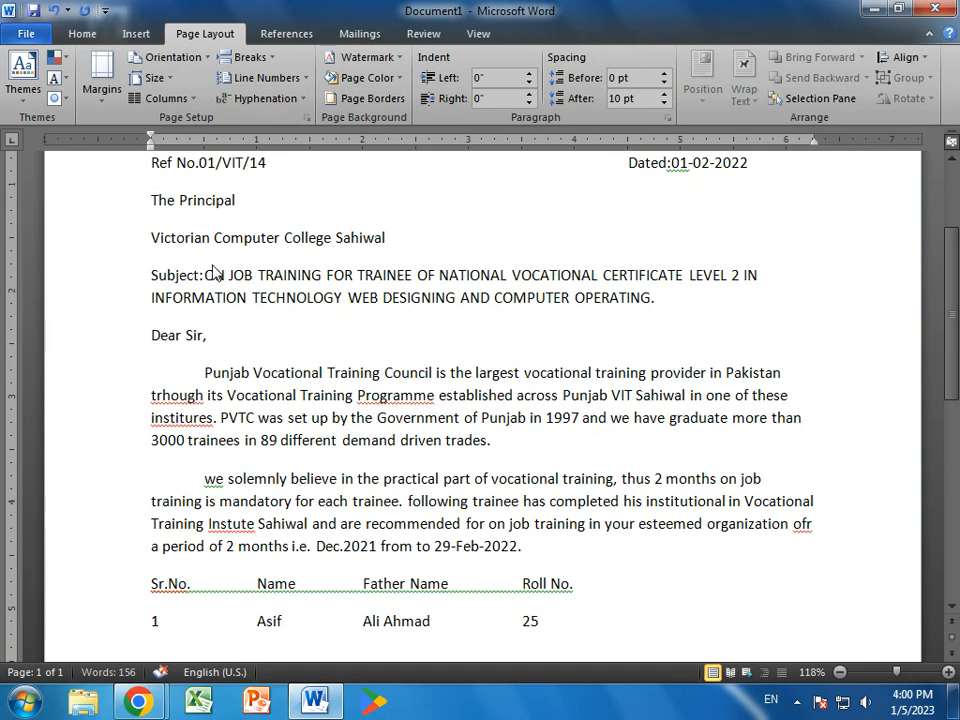
{"action": "scroll", "coordinate": [213, 272], "scroll_direction": "down", "scroll_amount": 1}
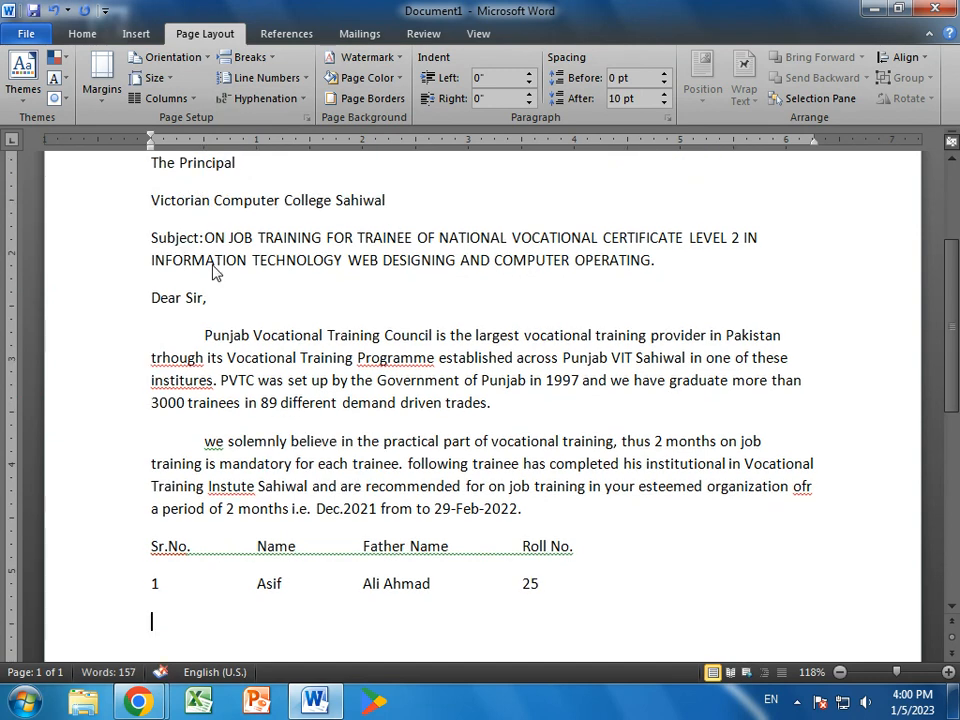
- Add trainee row 2 with the trainee's name, father's name and roll number
{"action": "key", "text": "Return"}
{"action": "type", "text": "2"}
{"action": "key", "text": "Tab"}
{"action": "key", "text": "Tab"}
{"action": "type", "text": "Nasir"}
{"action": "key", "text": "Tab"}
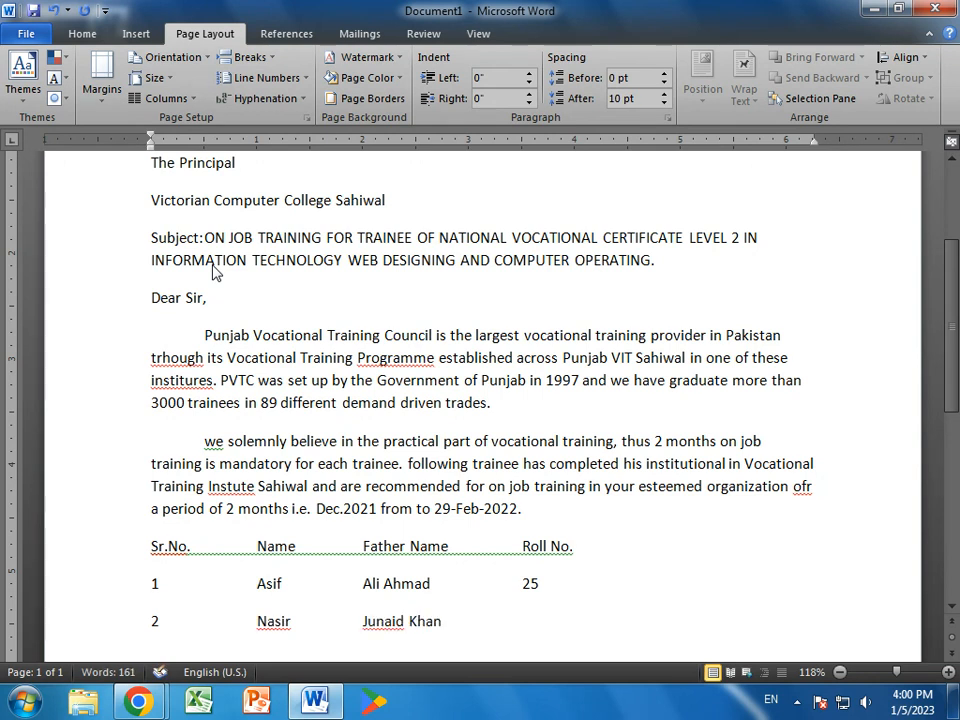
{"action": "key", "text": "Tab"}
- Add trainee row 3 with the trainee's name, father's name and roll number
{"action": "key", "text": "Return"}
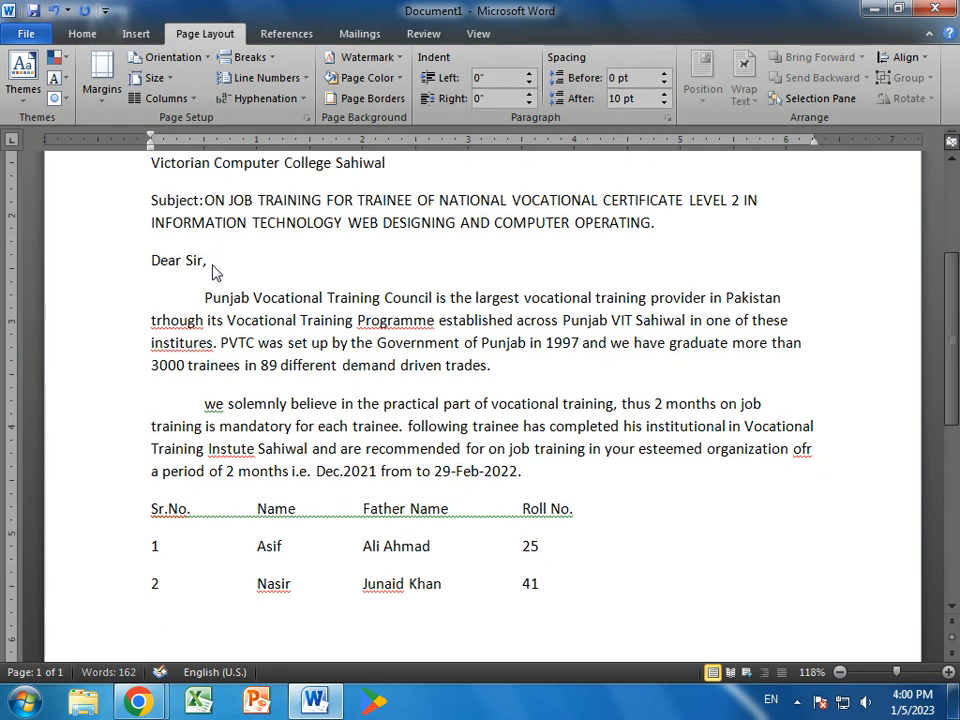
{"action": "type", "text": "3"}
{"action": "key", "text": "Tab"}
{"action": "key", "text": "Tab"}
{"action": "type", "text": "Hamid"}
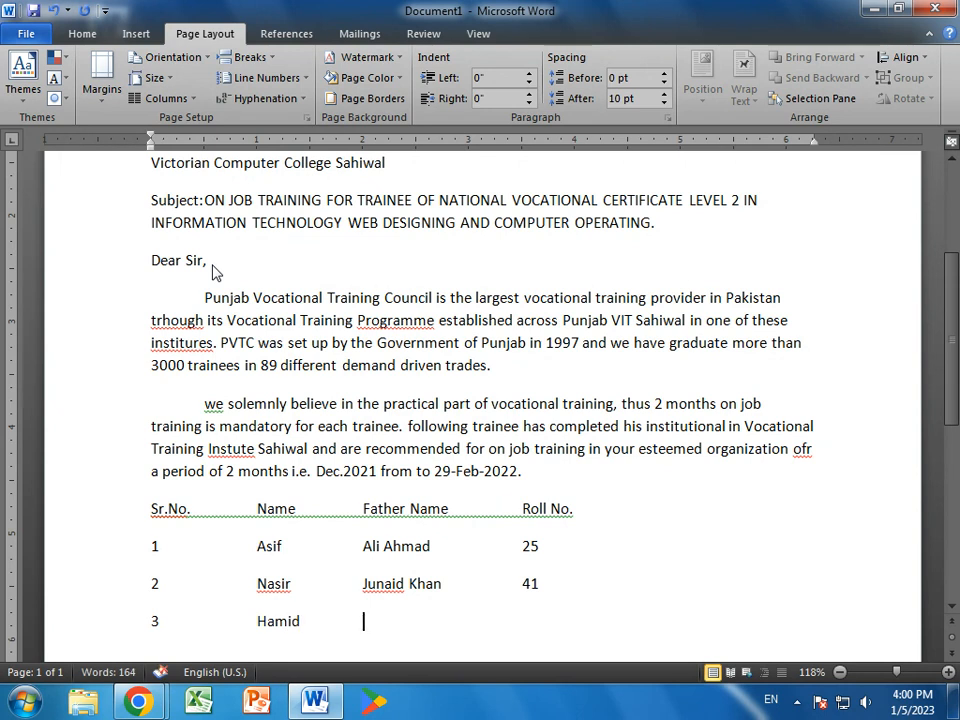
{"action": "key", "text": "Tab"}
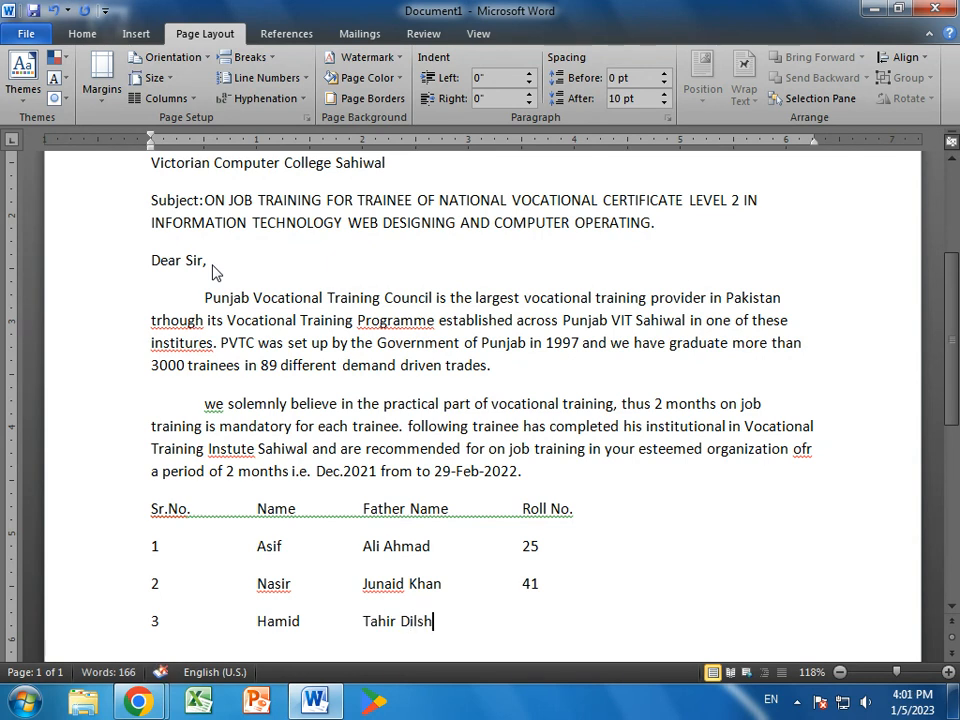
{"action": "key", "text": "Tab"}
{"action": "key", "text": "Tab"}
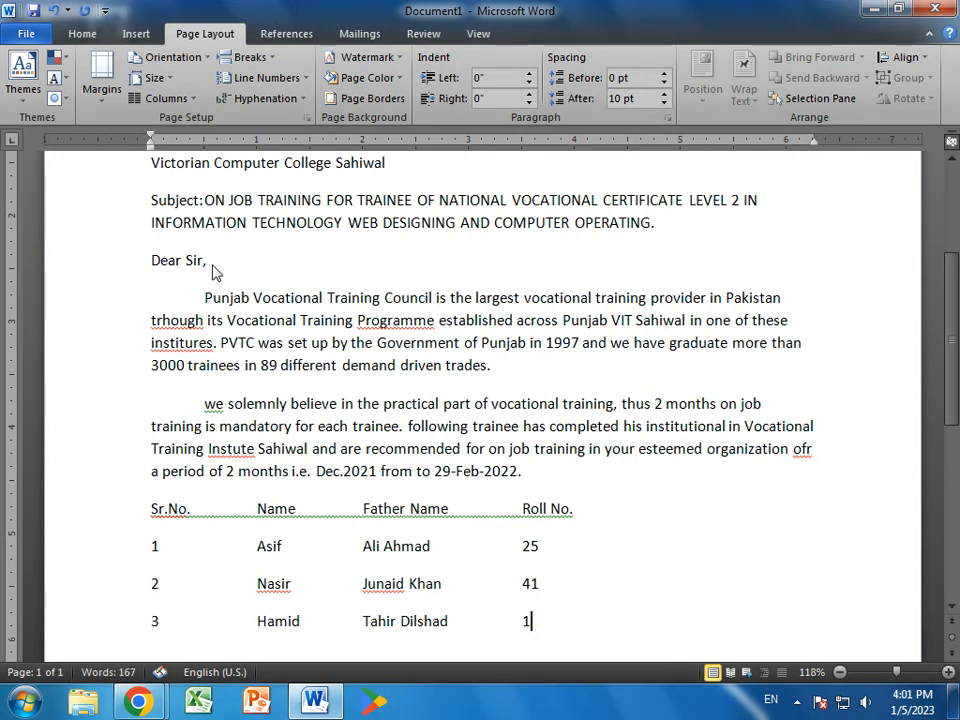
{"action": "key", "text": "Return"}
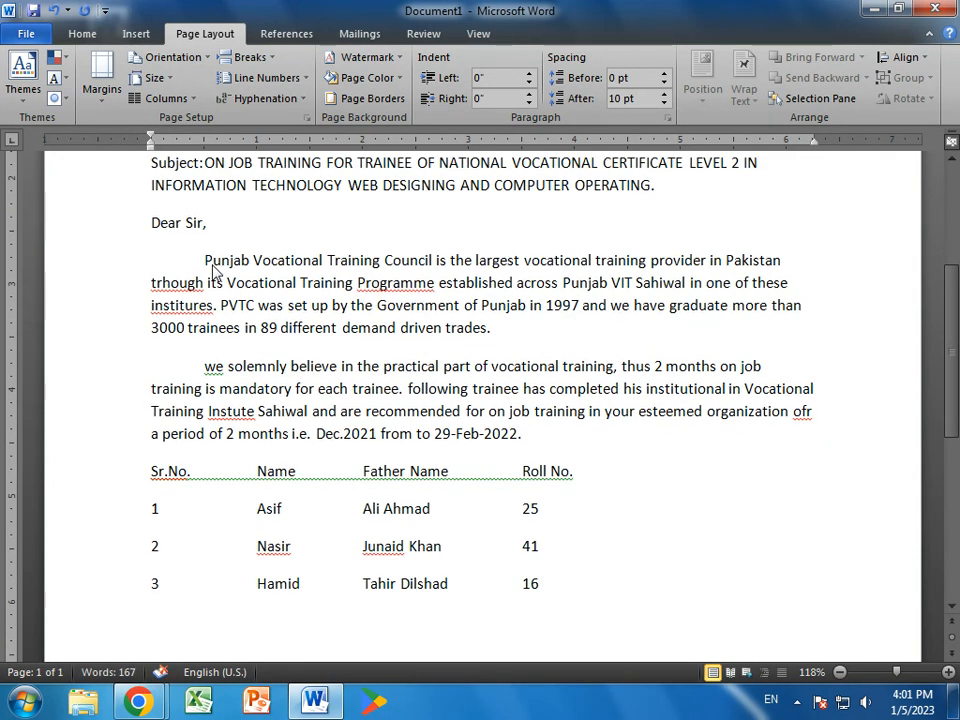
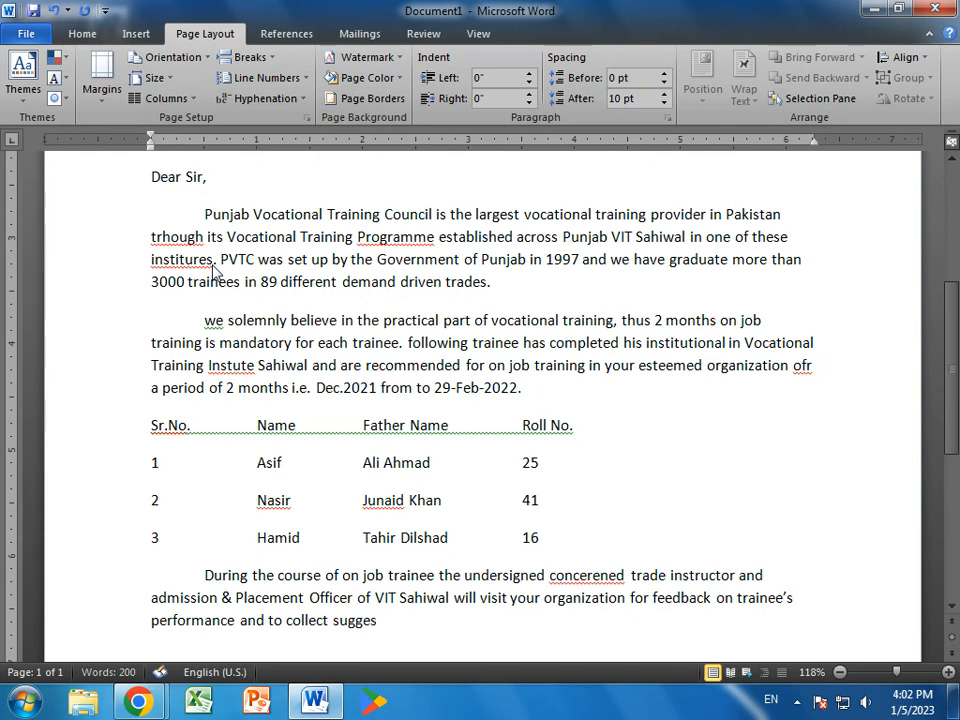
- Finish the feedback paragraph with '…suggestions on revision of curricula in the respective trade.' and start a new paragraph
{"action": "type", "text": "ns on reision o"}
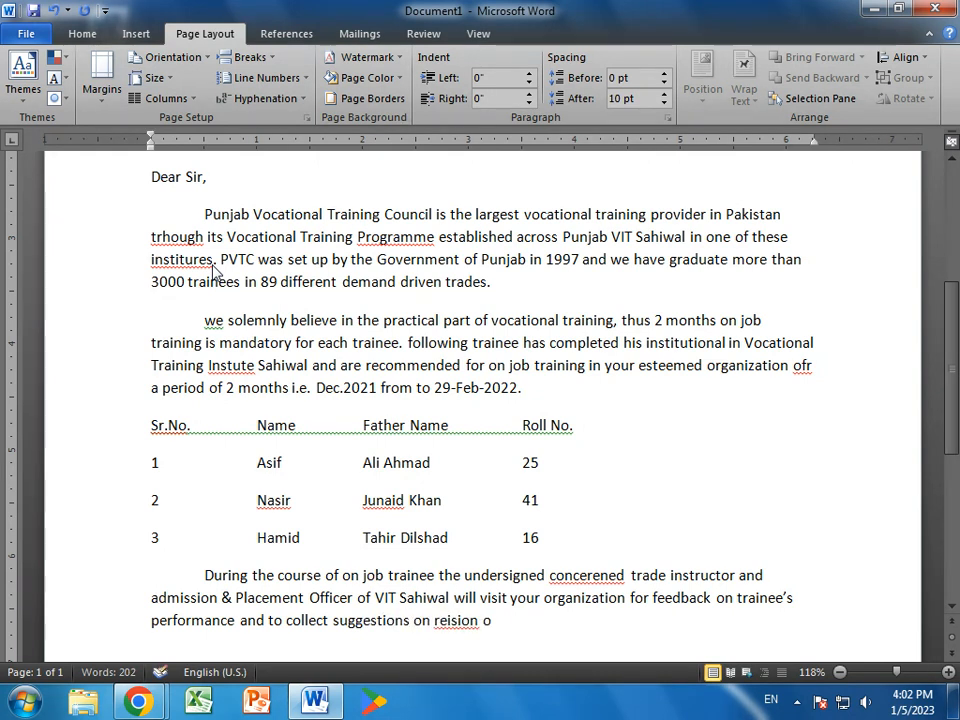
{"action": "type", "text": "f cirricula in the"}
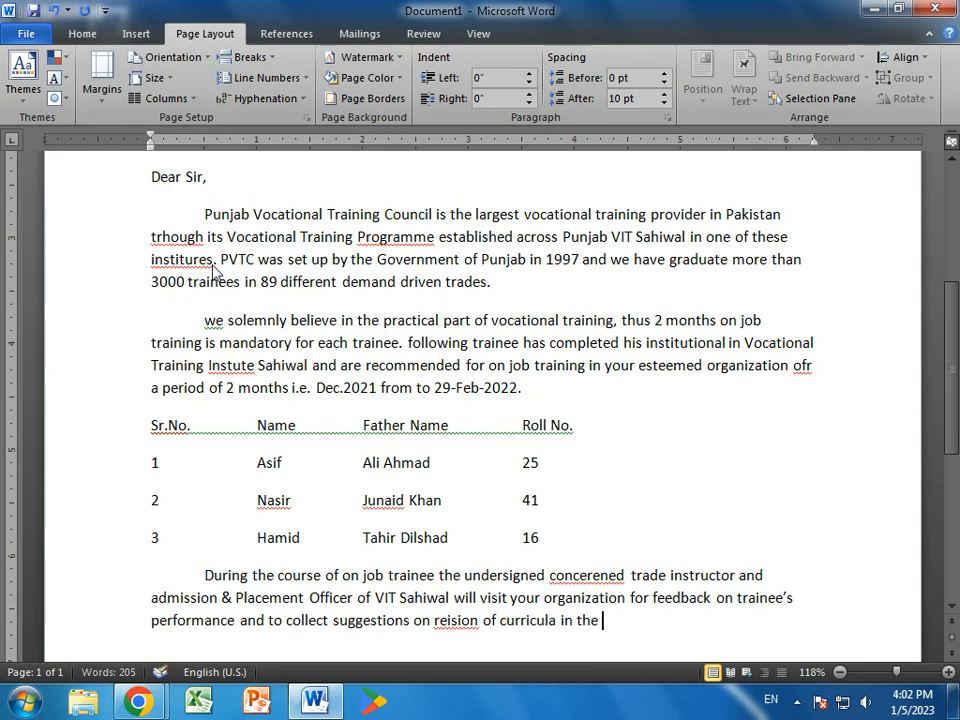
{"action": "type", "text": " respective trade."}
{"action": "key", "text": "Return"}
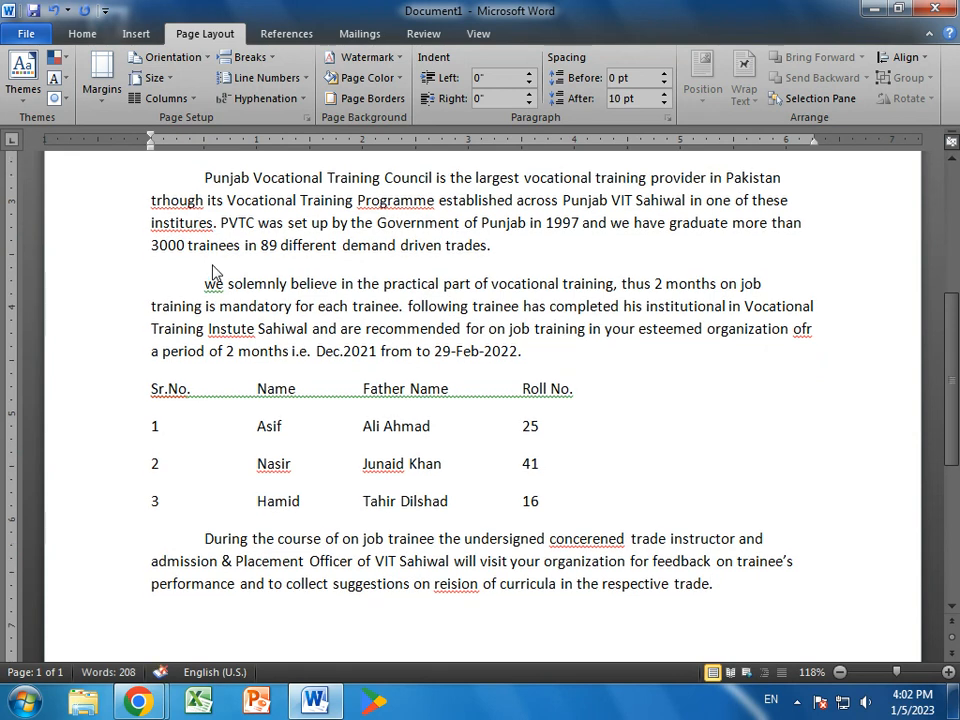
- Type the cooperation paragraph ending '…skill development would be highly appreciated.'
{"action": "type", "text": "your cooperation for the national cause of poverty"}
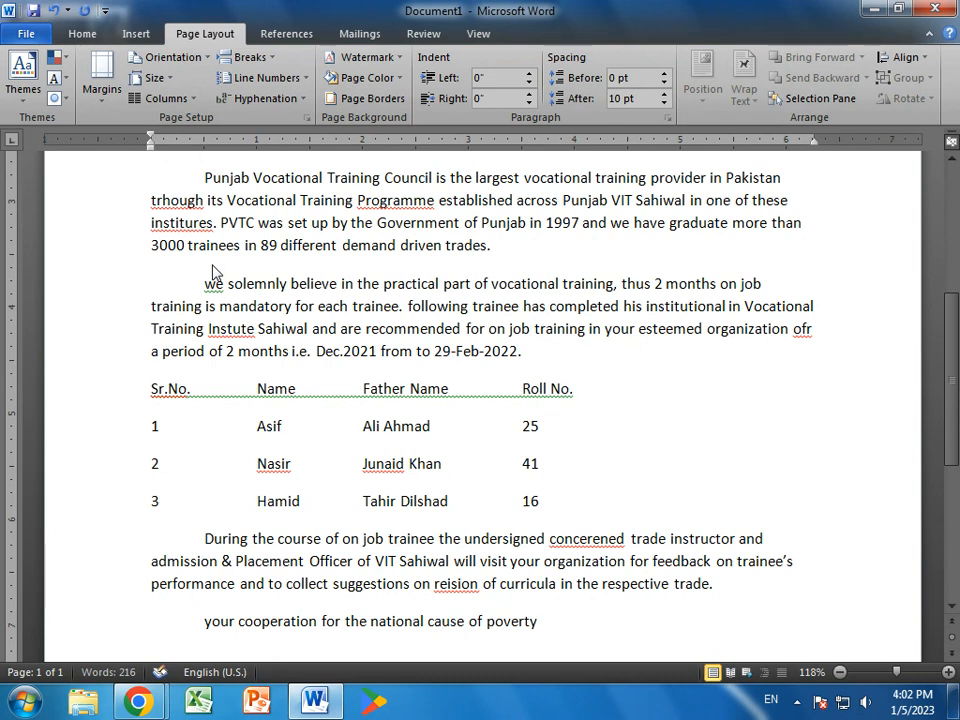
{"action": "type", "text": " alleviation and skill devele"}
{"action": "key", "text": "BackSpace"}
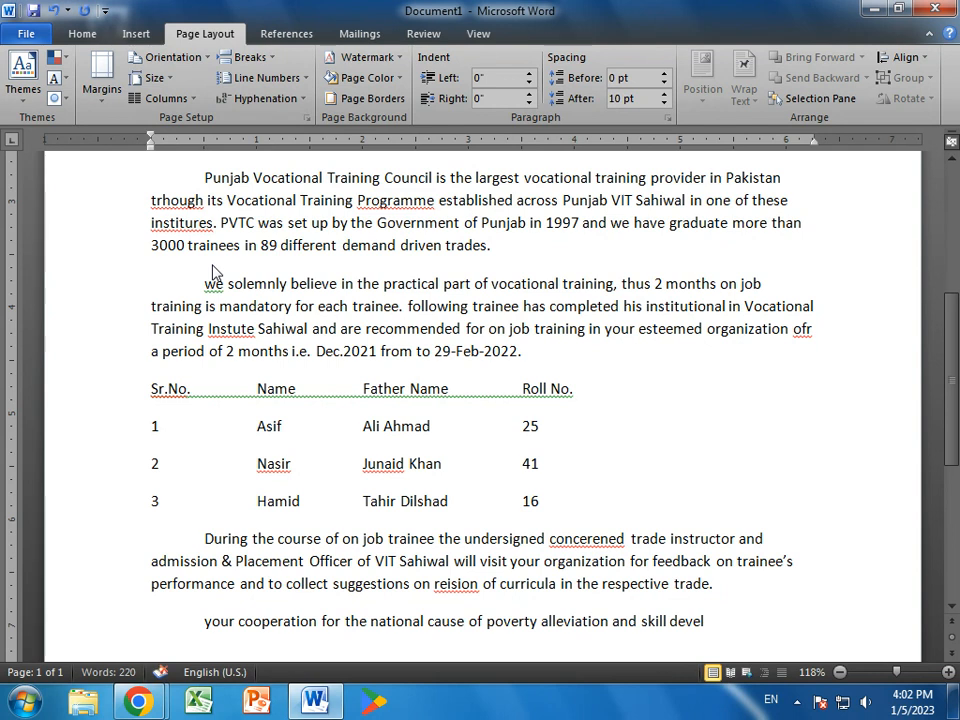
{"action": "type", "text": "opment wou"}
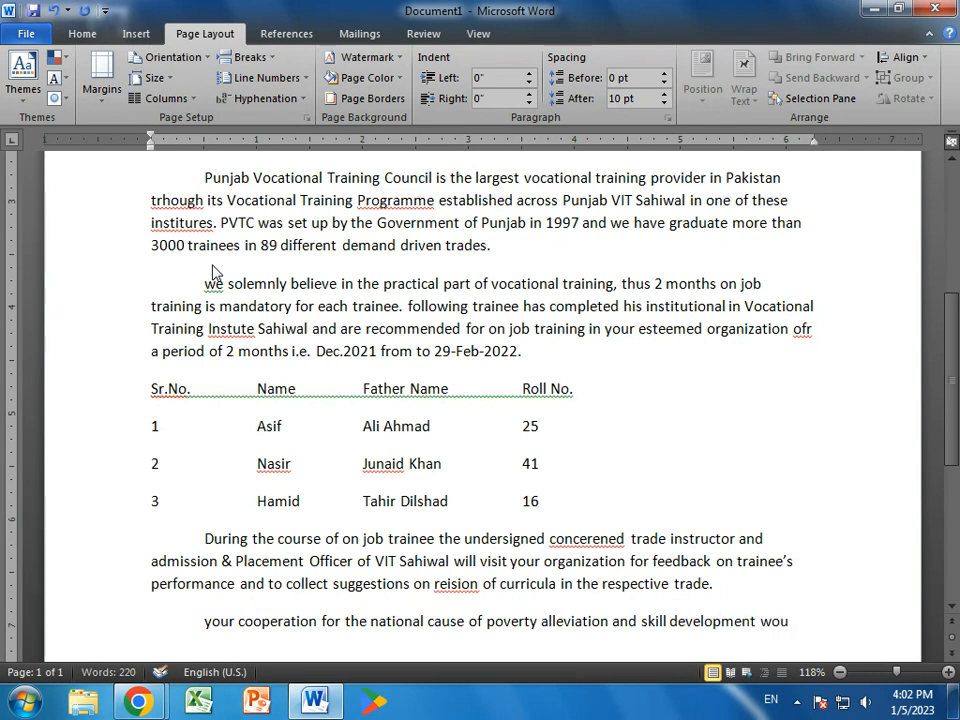
{"action": "type", "text": "ld be highly apprecia"}
{"action": "type", "text": "ted"}
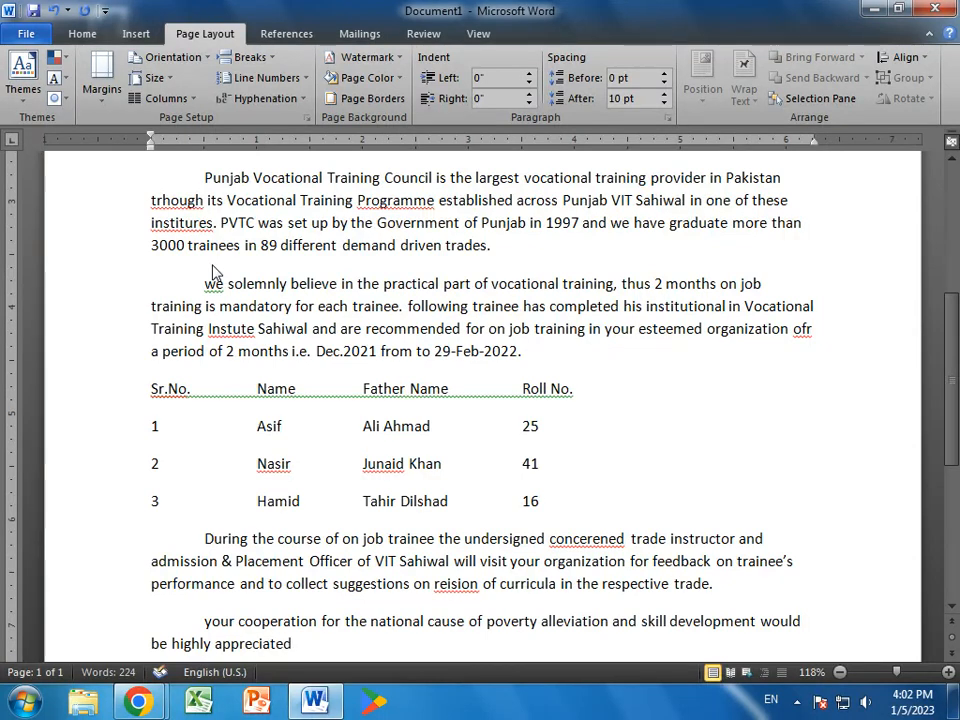
{"action": "type", "text": "."}
- Add 'Looking forward for your favourable response.', 'Kind Regards,', 'Principal' and 'Victorian College Pakpattan.' on separate lines
{"action": "scroll", "coordinate": [212, 272], "scroll_direction": "down", "scroll_amount": 1}
{"action": "type", "text": "Loo"}
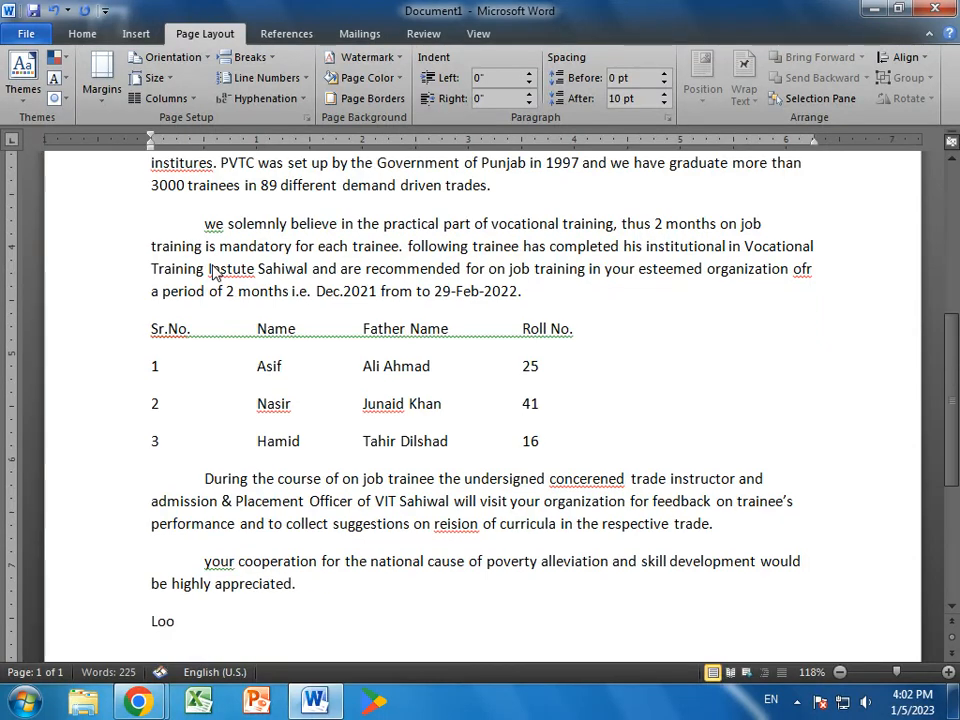
{"action": "type", "text": "king forward for your fav"}
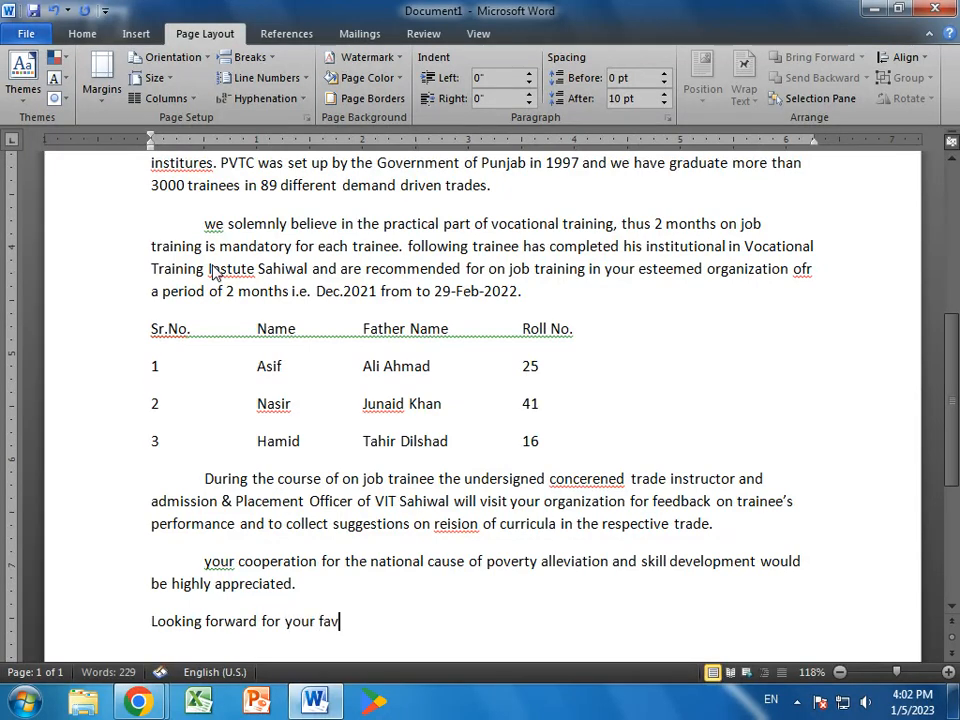
{"action": "type", "text": "ourable re"}
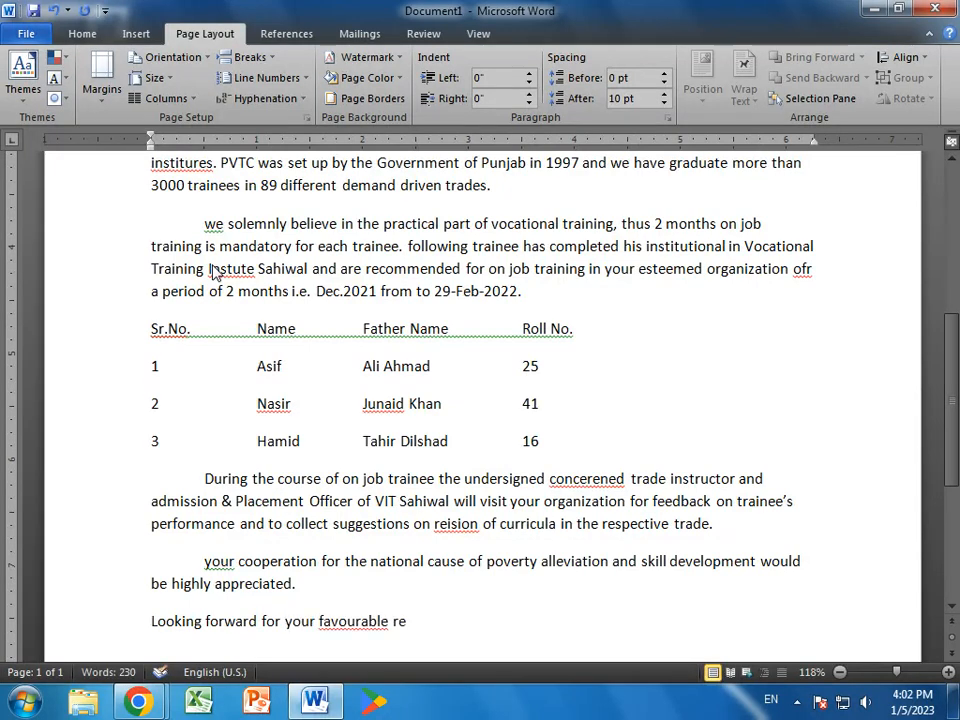
{"action": "type", "text": "sponse."}
{"action": "key", "text": "Return"}
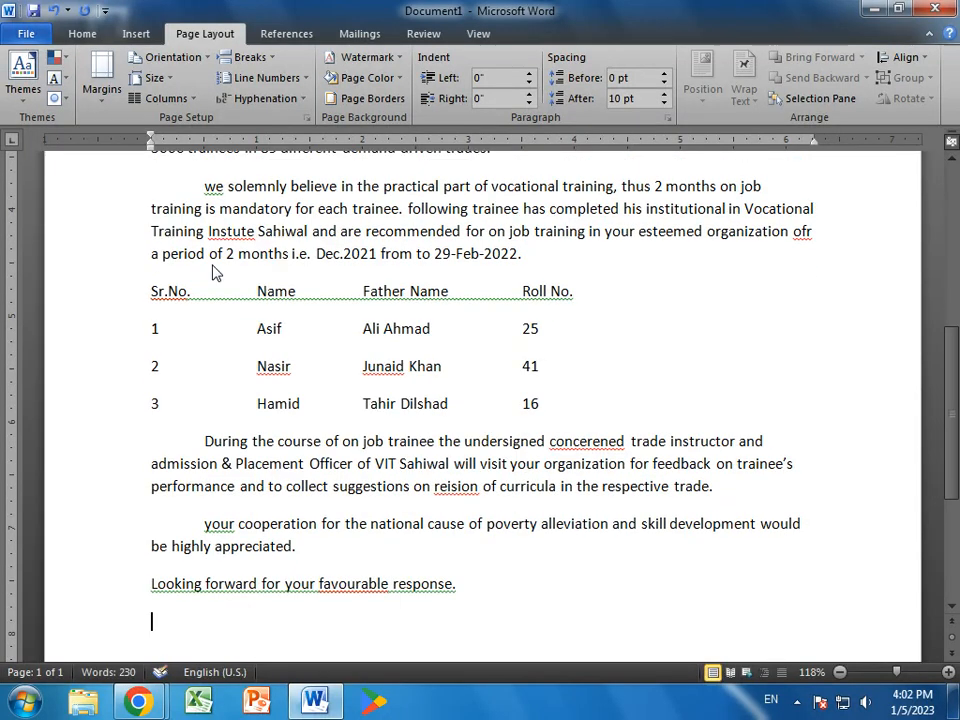
{"action": "type", "text": "Kind"}
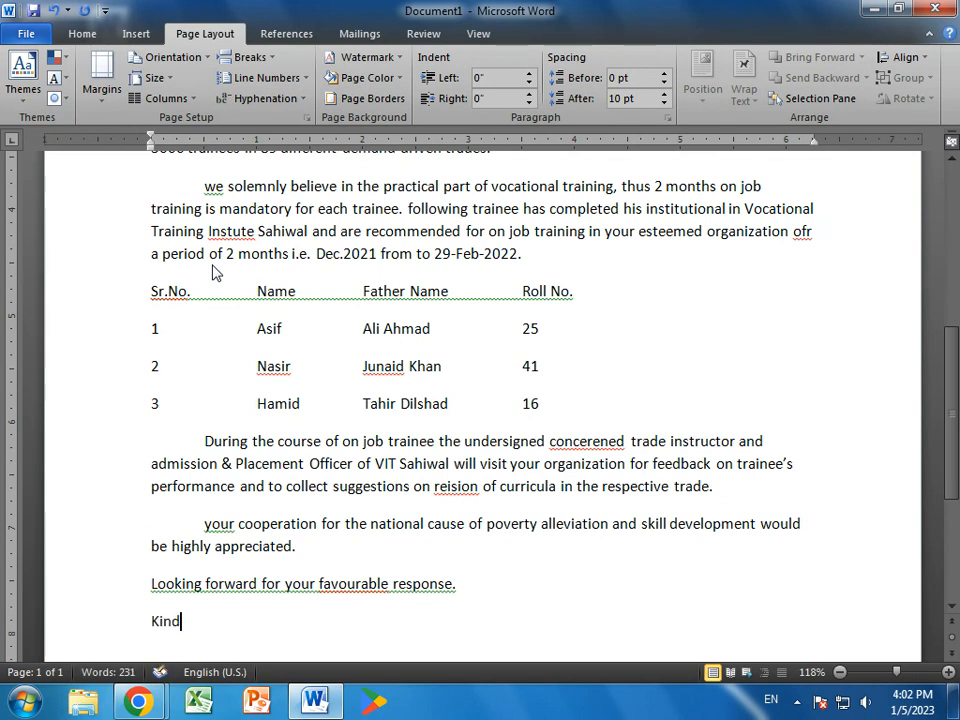
{"action": "type", "text": " Regards,"}
{"action": "key", "text": "Return"}
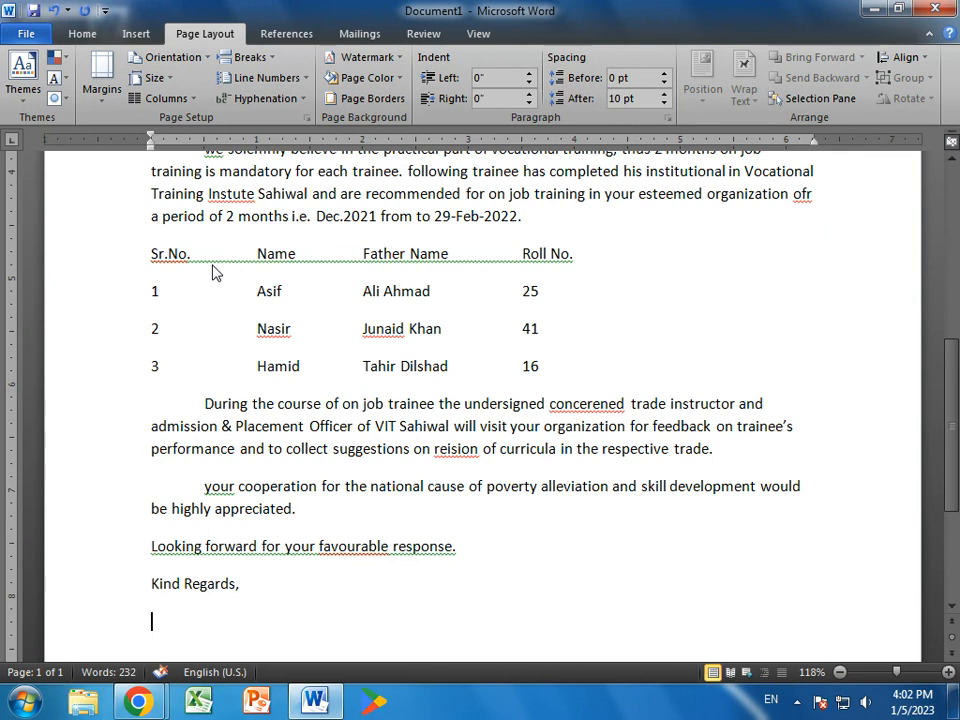
{"action": "type", "text": "Principal"}
{"action": "key", "text": "Return"}
{"action": "type", "text": "Victor"}
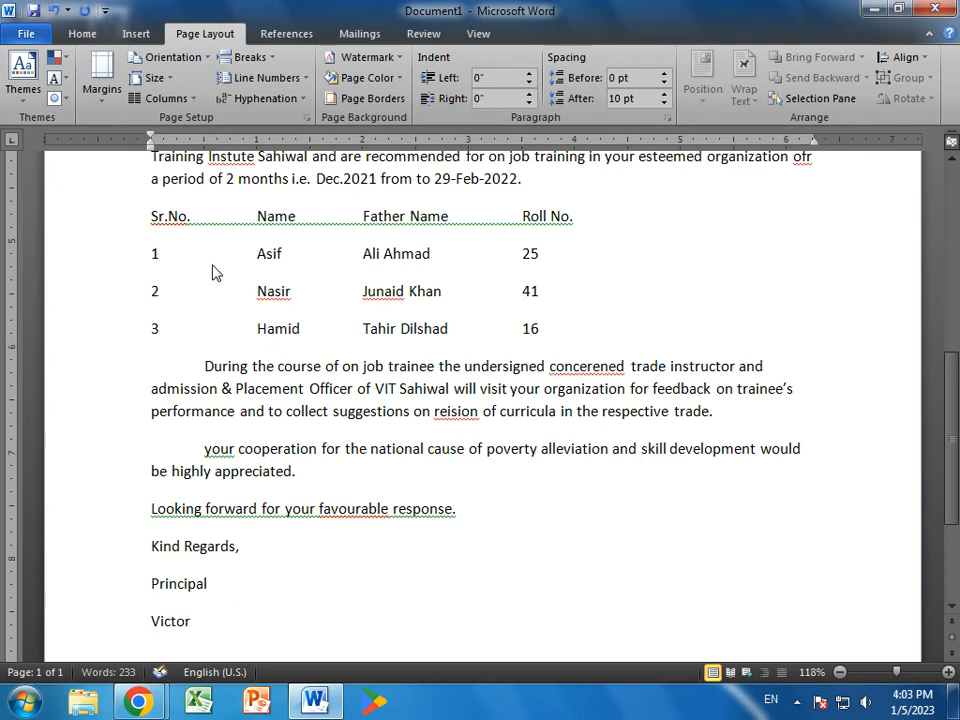
{"action": "type", "text": "ian College pa"}
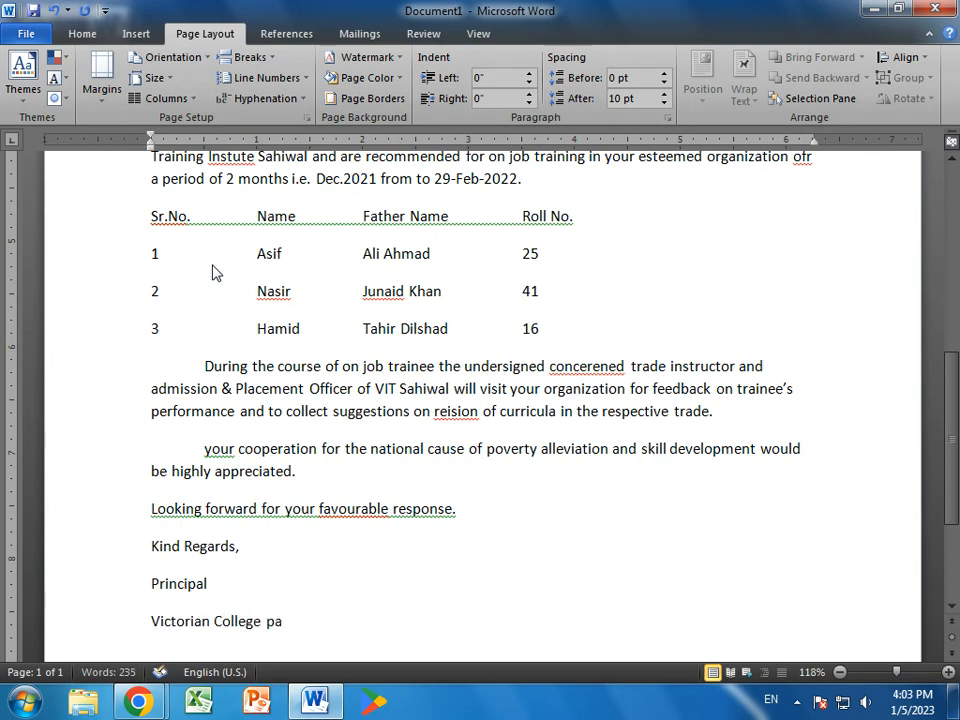
{"action": "key", "text": "BackSpace"}
{"action": "key", "text": "BackSpace"}
{"action": "type", "text": "Pakpattan."}
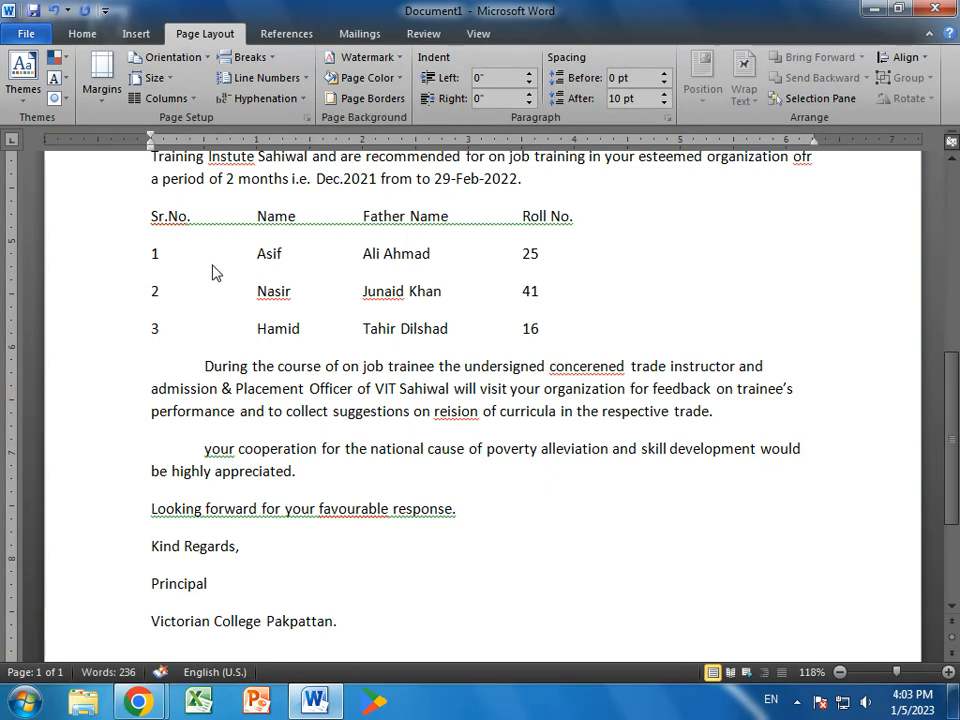
{"action": "scroll", "coordinate": [421, 374], "scroll_direction": "up", "scroll_amount": 10}
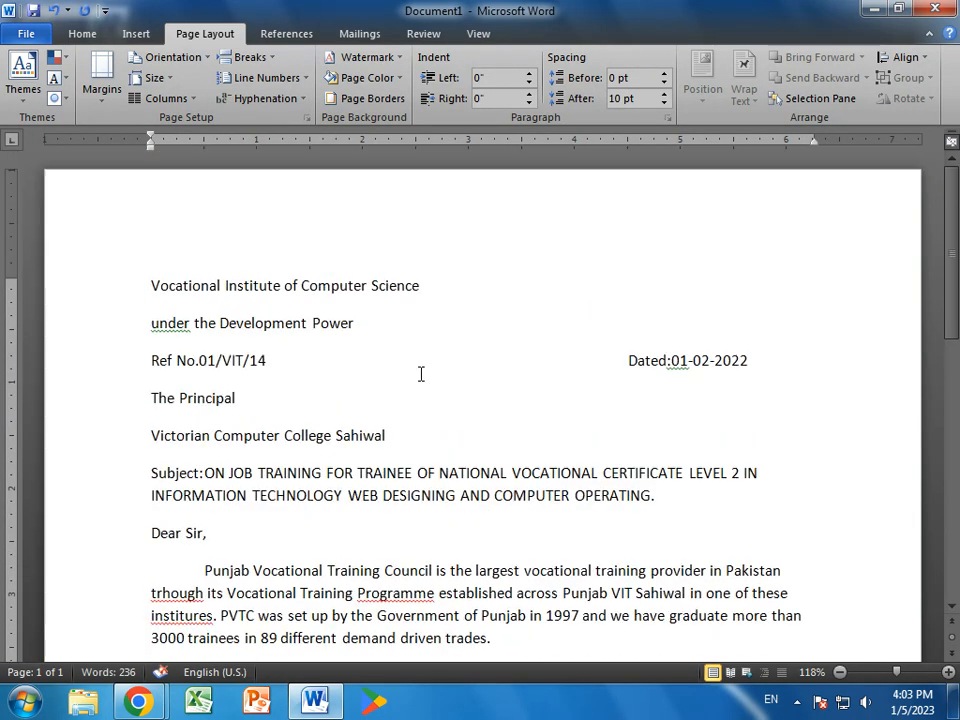
- Turn off extra spacing between same-style paragraphs for the whole letter
{"action": "scroll", "coordinate": [421, 374], "scroll_direction": "down", "scroll_amount": 10}
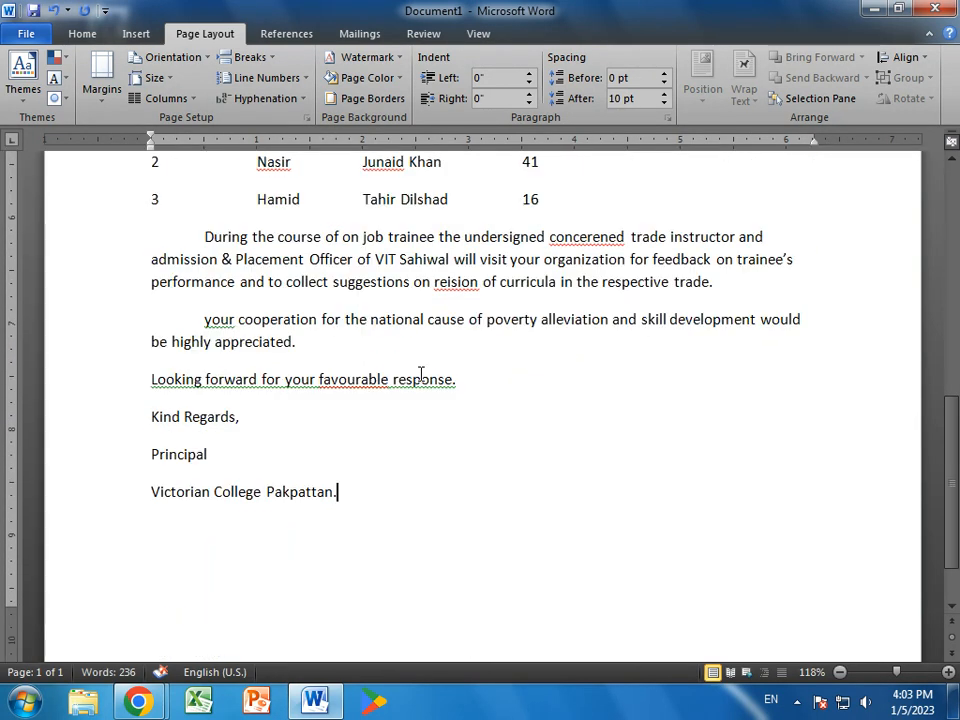
{"action": "key", "text": "ctrl+a"}
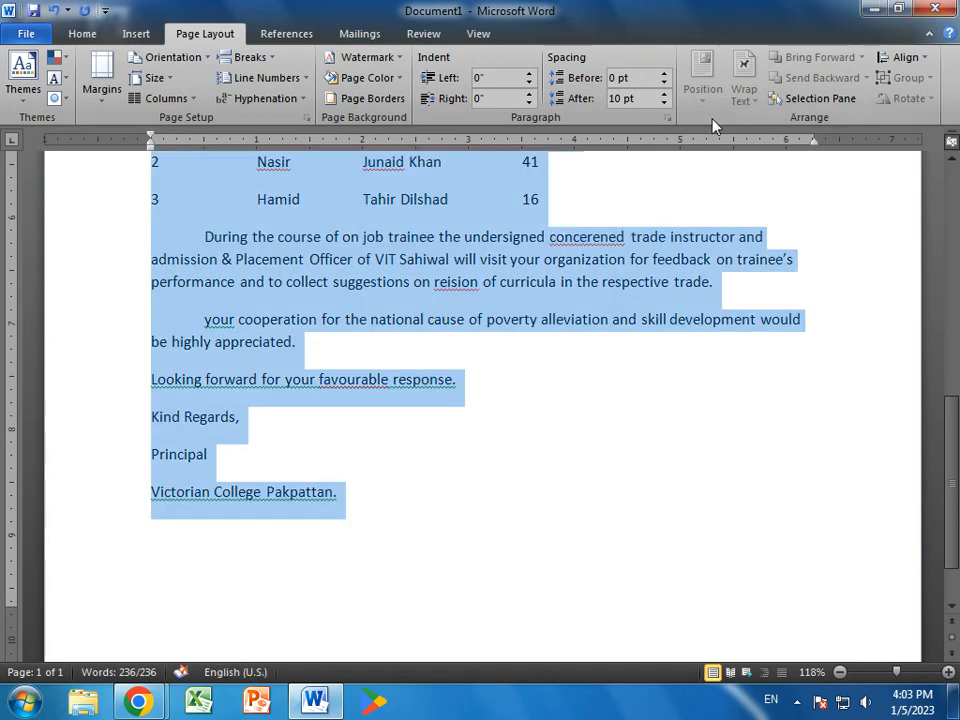
{"action": "left_click", "coordinate": [667, 117]}
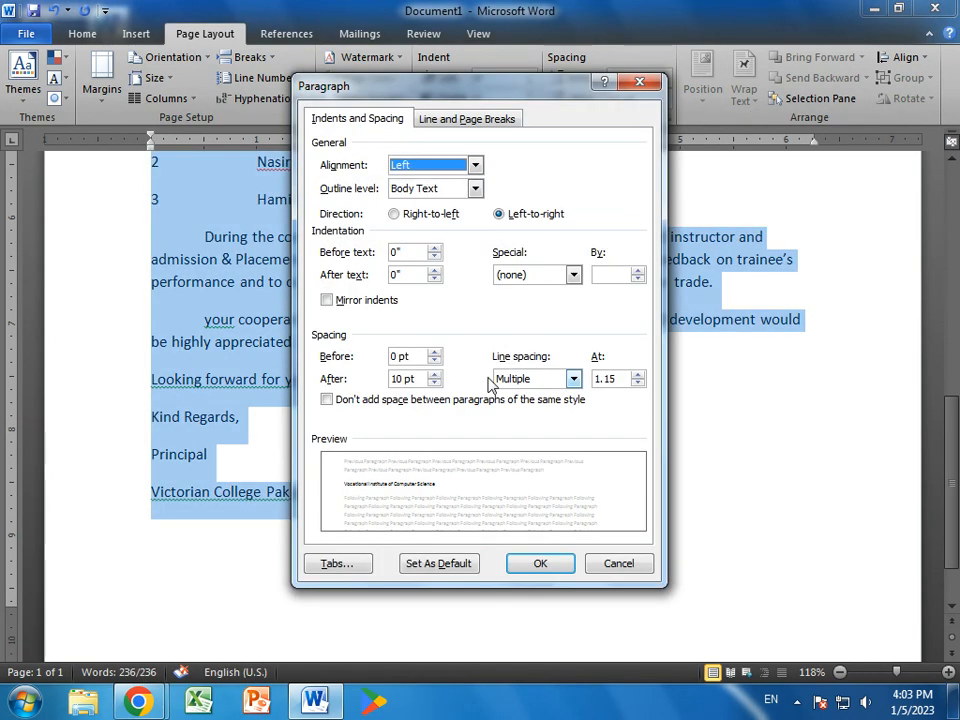
{"action": "left_click", "coordinate": [327, 401]}
{"action": "left_click", "coordinate": [537, 564]}
{"action": "left_click", "coordinate": [525, 564]}
{"action": "scroll", "coordinate": [525, 564], "scroll_direction": "up", "scroll_amount": 10}
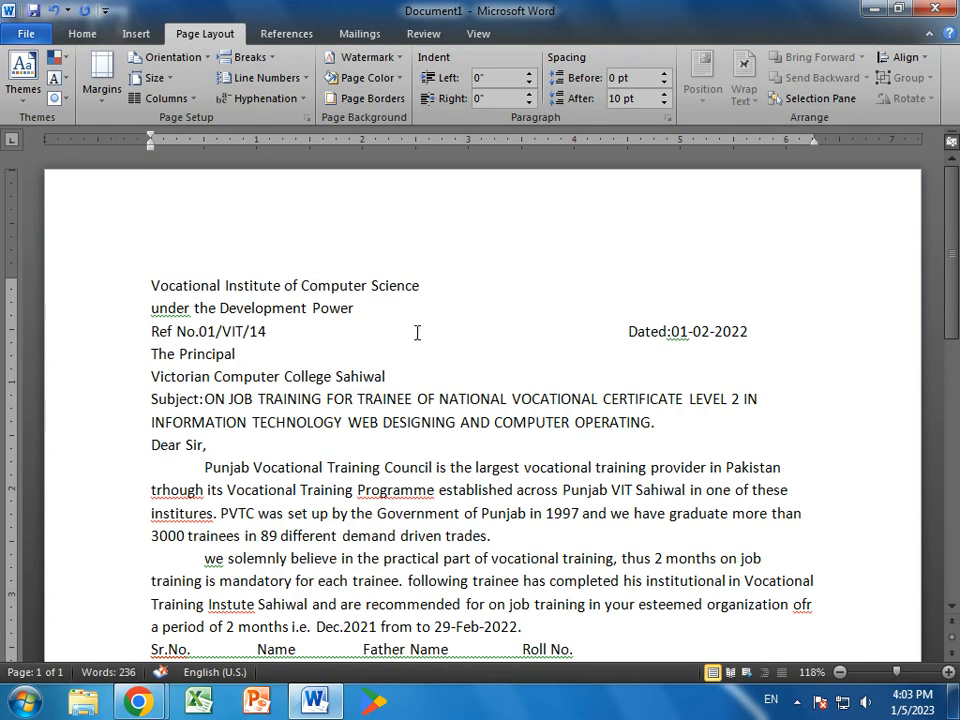
- Add blank lines after the institute heading, the Ref/Dated line, the recipient address, the subject, and before the table
{"action": "left_click", "coordinate": [392, 308]}
{"action": "key", "text": "Return"}
{"action": "left_click", "coordinate": [776, 351]}
{"action": "key", "text": "Return"}
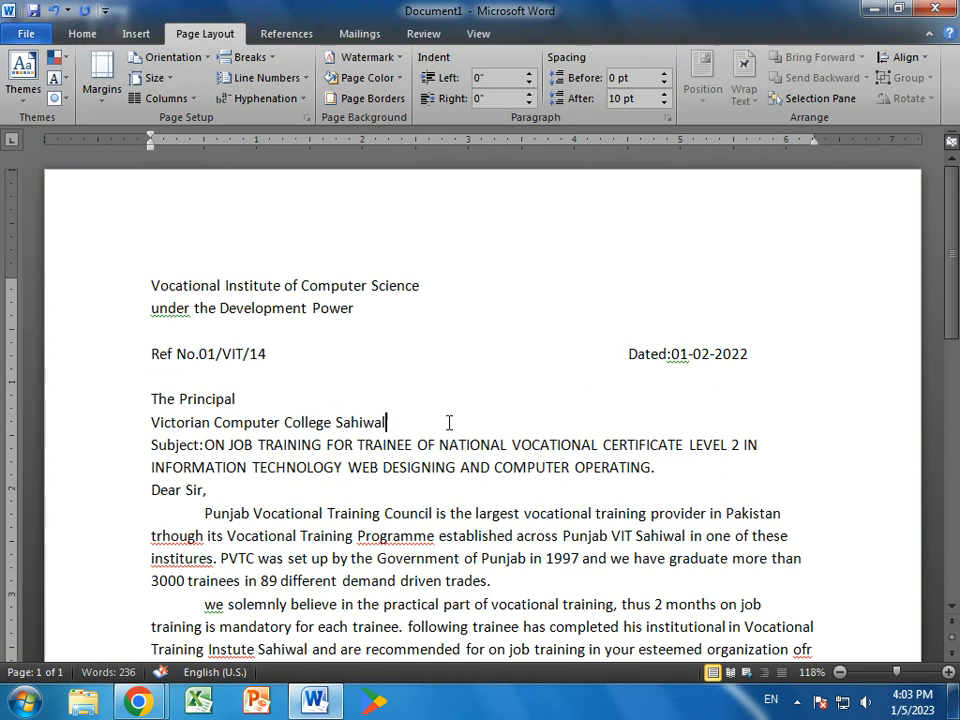
{"action": "left_click", "coordinate": [448, 424]}
{"action": "key", "text": "Return"}
{"action": "left_click", "coordinate": [646, 489]}
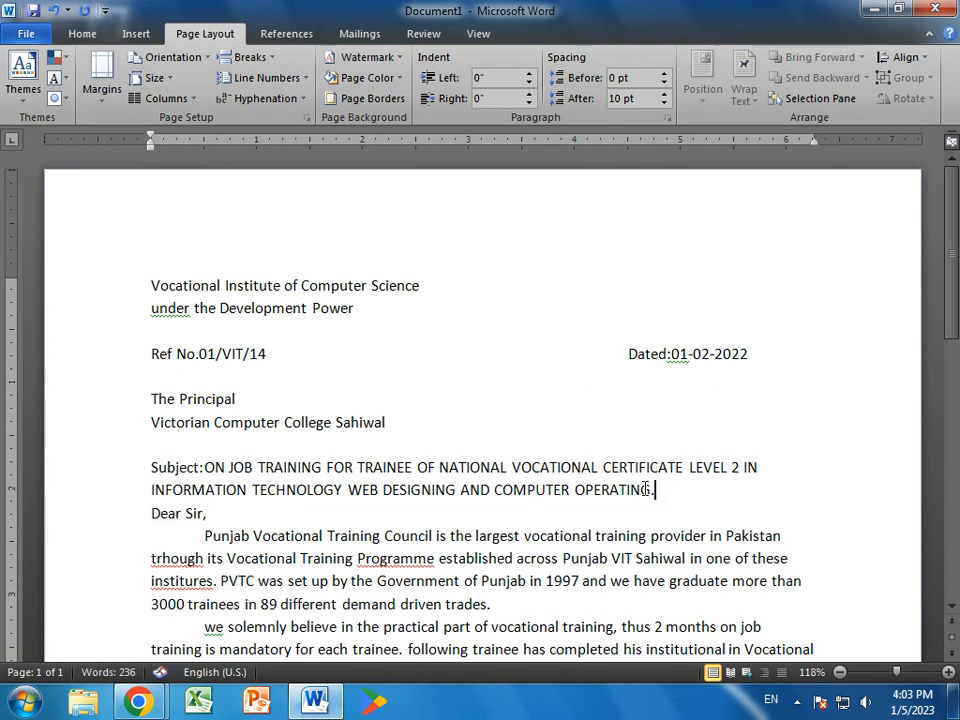
{"action": "key", "text": "Return"}
{"action": "scroll", "coordinate": [314, 480], "scroll_direction": "down", "scroll_amount": 2}
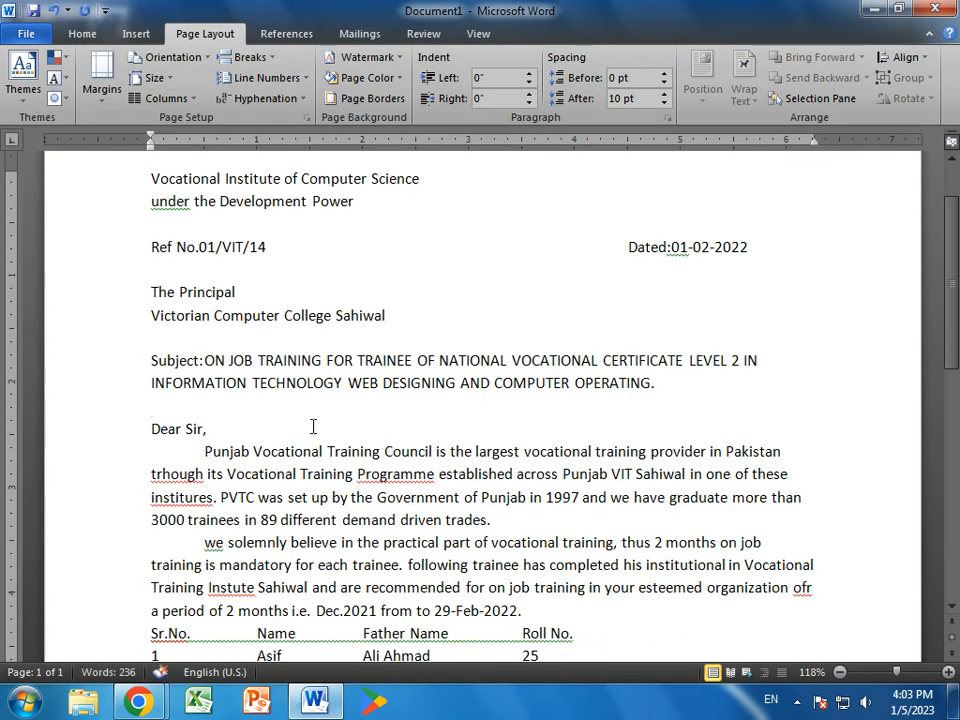
{"action": "scroll", "coordinate": [313, 427], "scroll_direction": "down", "scroll_amount": 4}
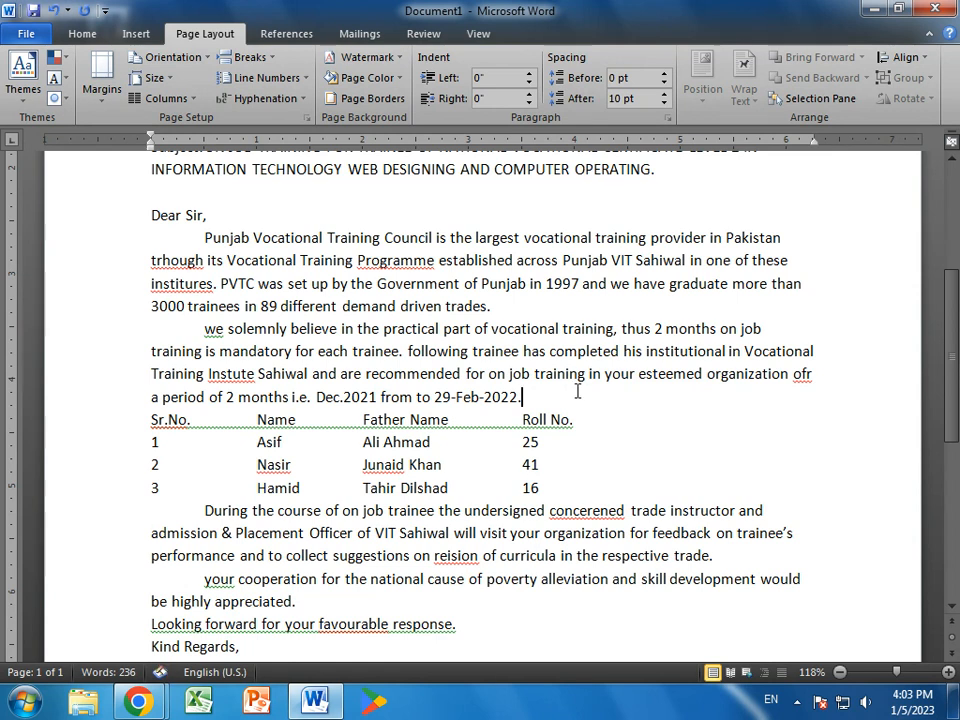
{"action": "key", "text": "Return"}
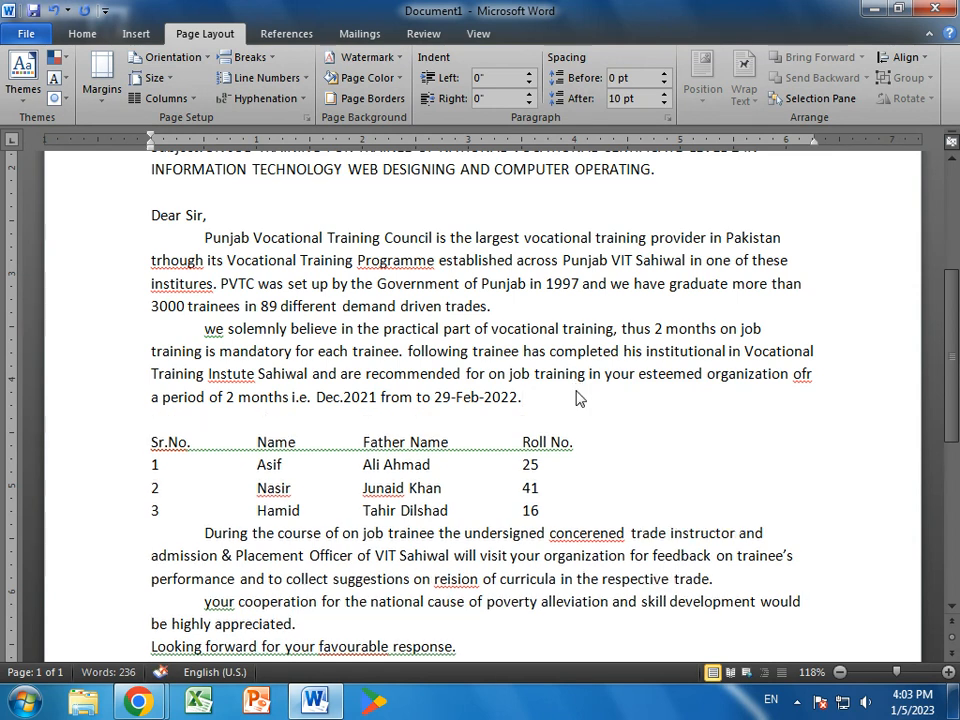
- Add a blank line below the trainee table and another after 'Kind Regards,'
{"action": "left_click", "coordinate": [587, 511]}
{"action": "key", "text": "Return"}
{"action": "scroll", "coordinate": [578, 504], "scroll_direction": "down", "scroll_amount": 3}
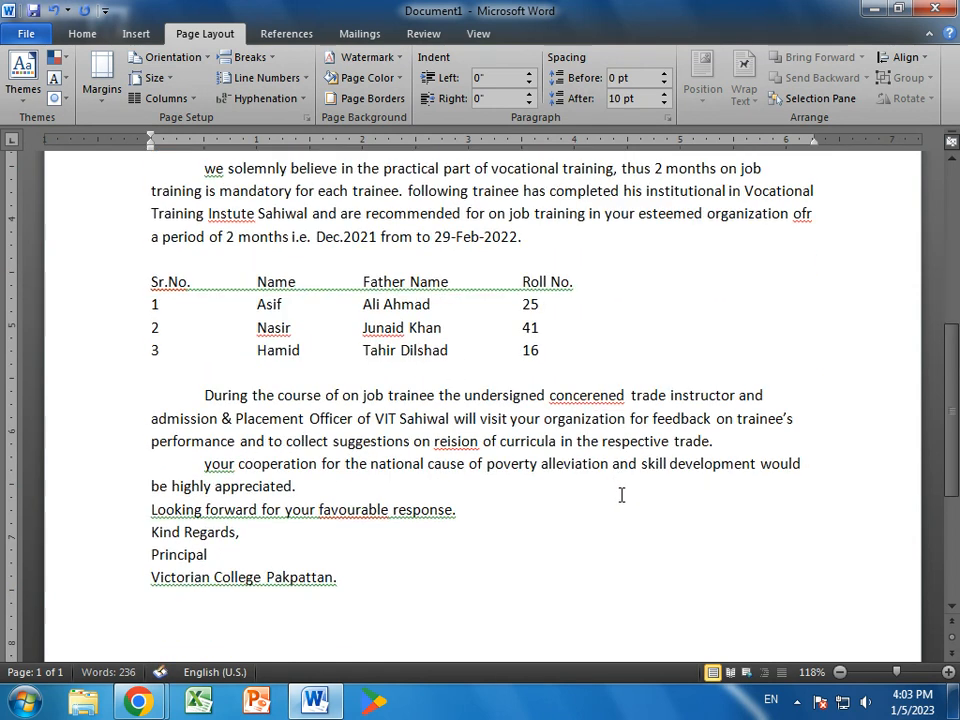
{"action": "left_click", "coordinate": [486, 509]}
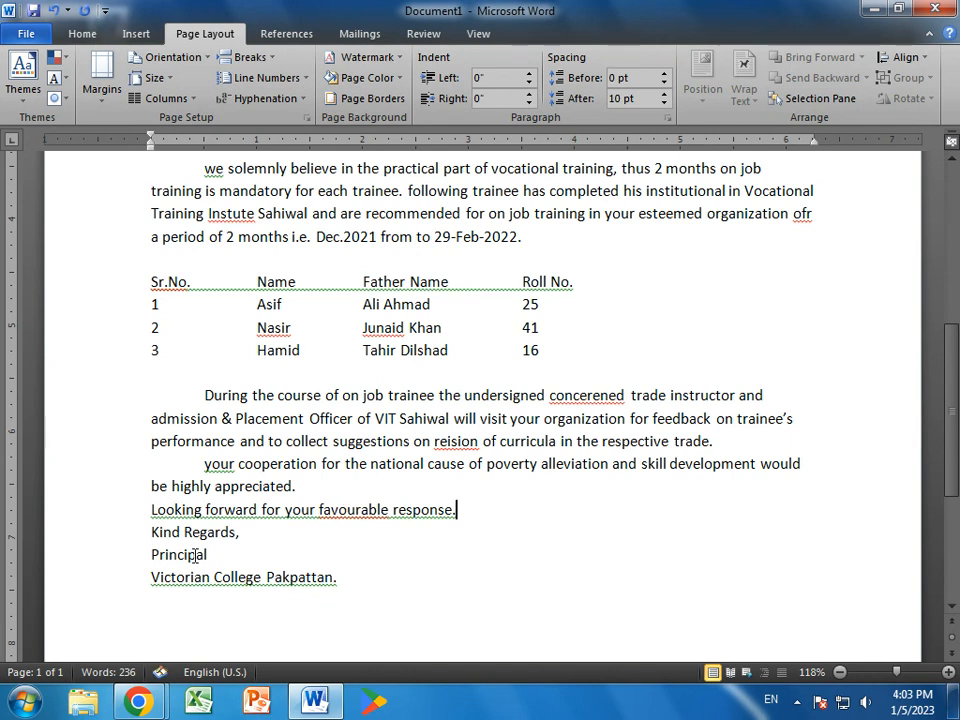
{"action": "key", "text": "Return"}
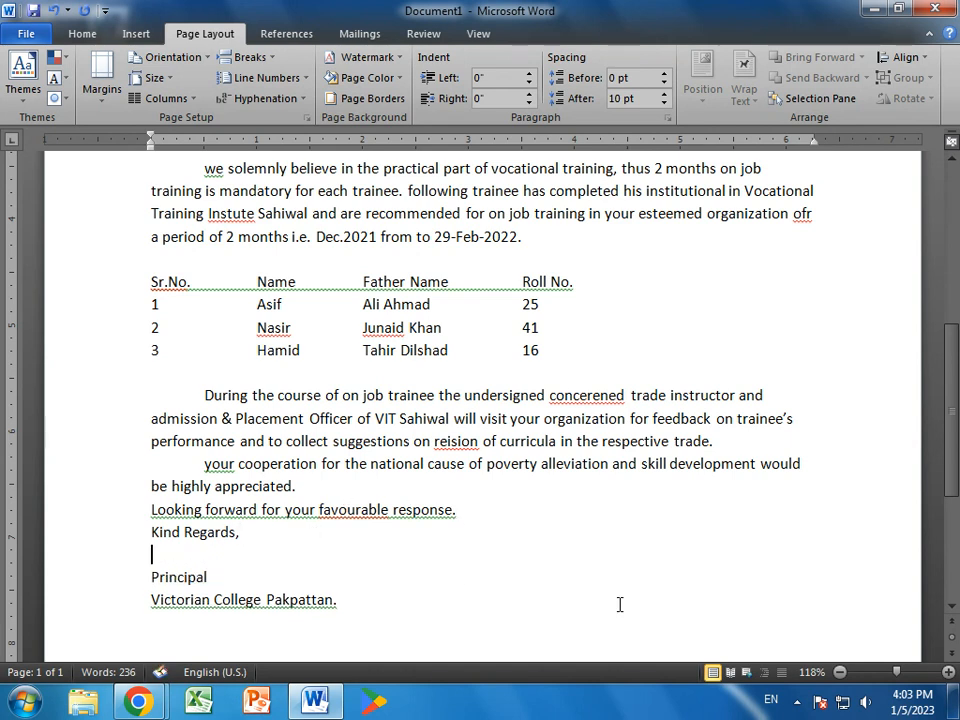
{"action": "scroll", "coordinate": [596, 598], "scroll_direction": "up", "scroll_amount": 8}
{"action": "scroll", "coordinate": [597, 598], "scroll_direction": "up", "scroll_amount": 1}
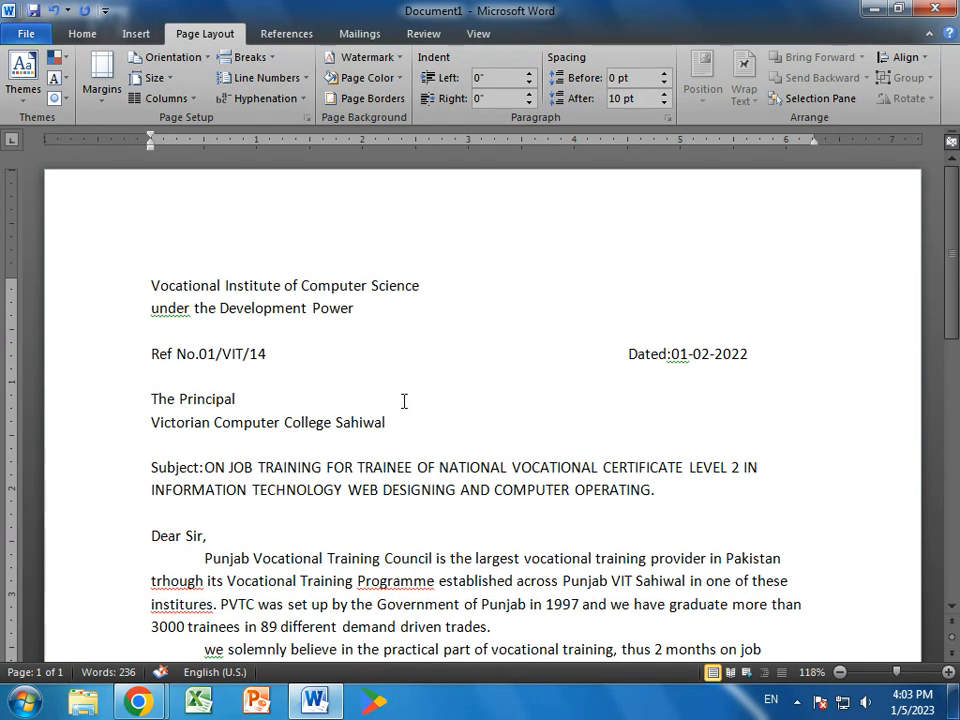
- Run Spelling & Grammar, fixing Under, trhough→through, Programmed, institutes, We and Institute
{"action": "left_click", "coordinate": [482, 33]}
{"action": "left_click", "coordinate": [424, 36]}
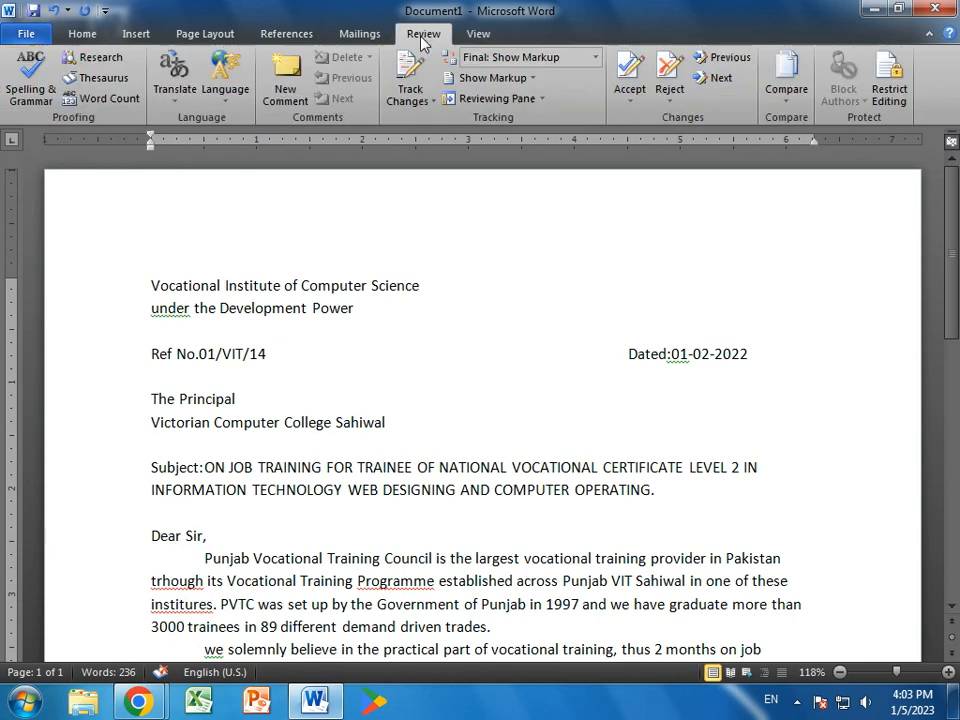
{"action": "left_click", "coordinate": [30, 82]}
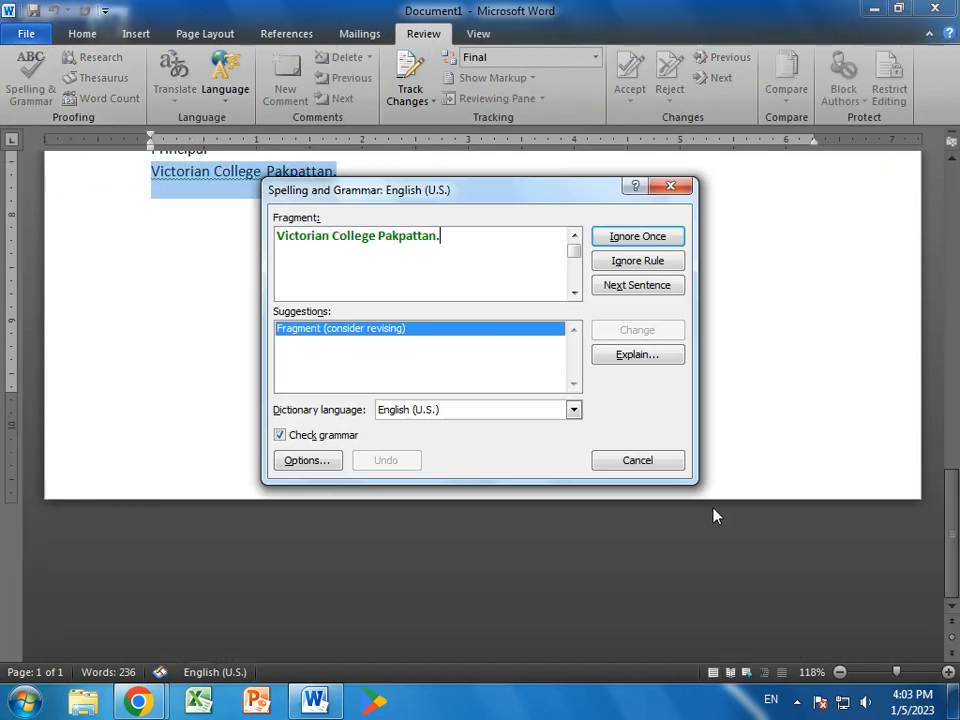
{"action": "left_click", "coordinate": [649, 242]}
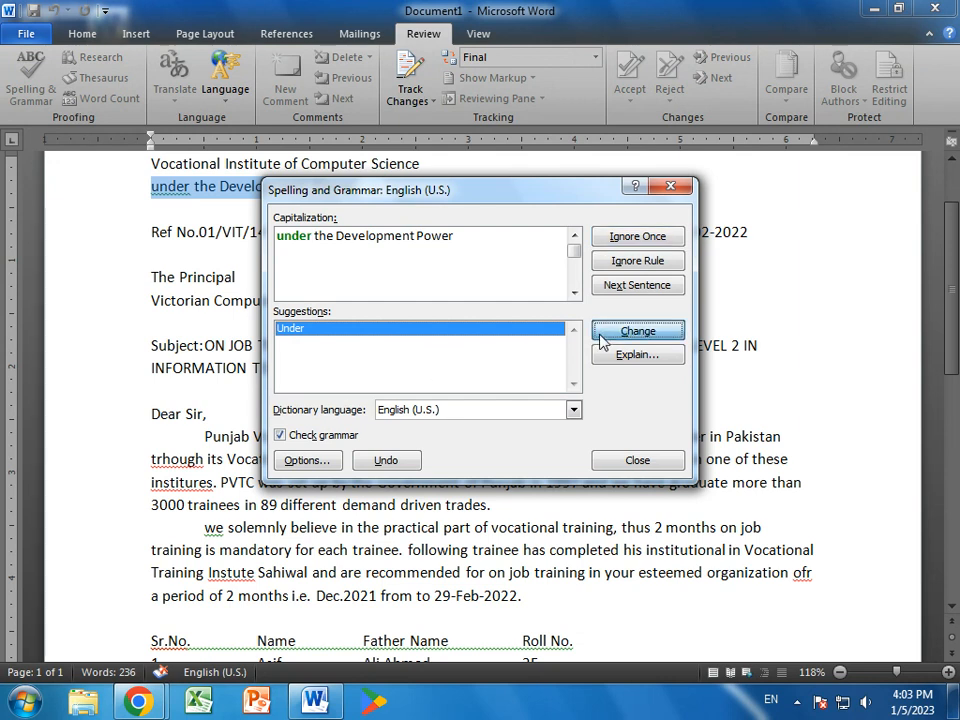
{"action": "left_click", "coordinate": [606, 334]}
{"action": "left_click", "coordinate": [646, 331]}
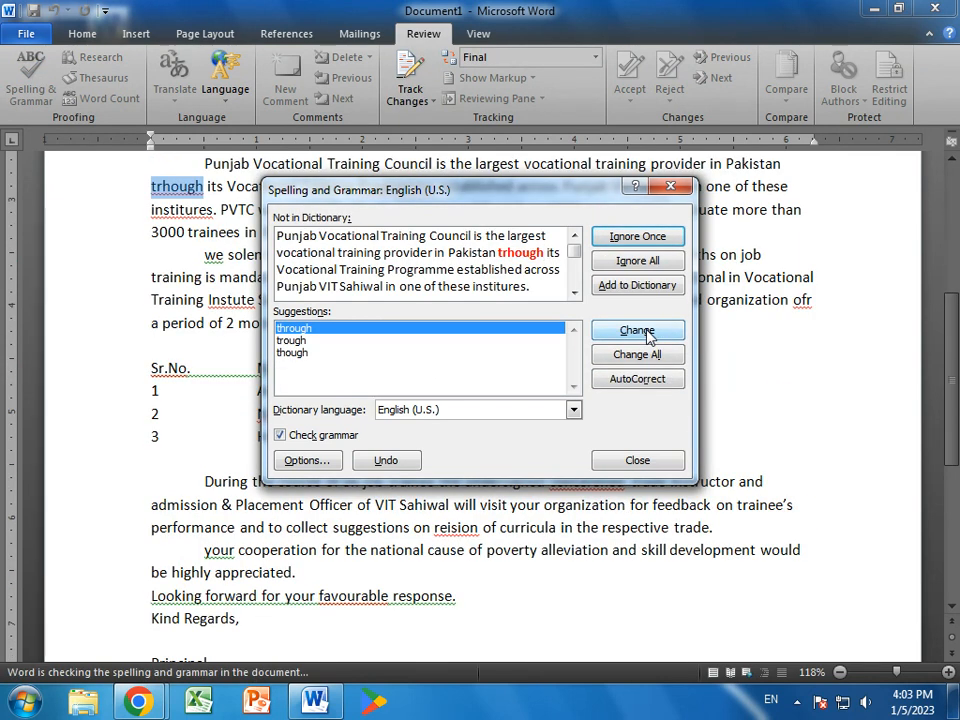
{"action": "left_click", "coordinate": [646, 331]}
{"action": "left_click", "coordinate": [646, 331]}
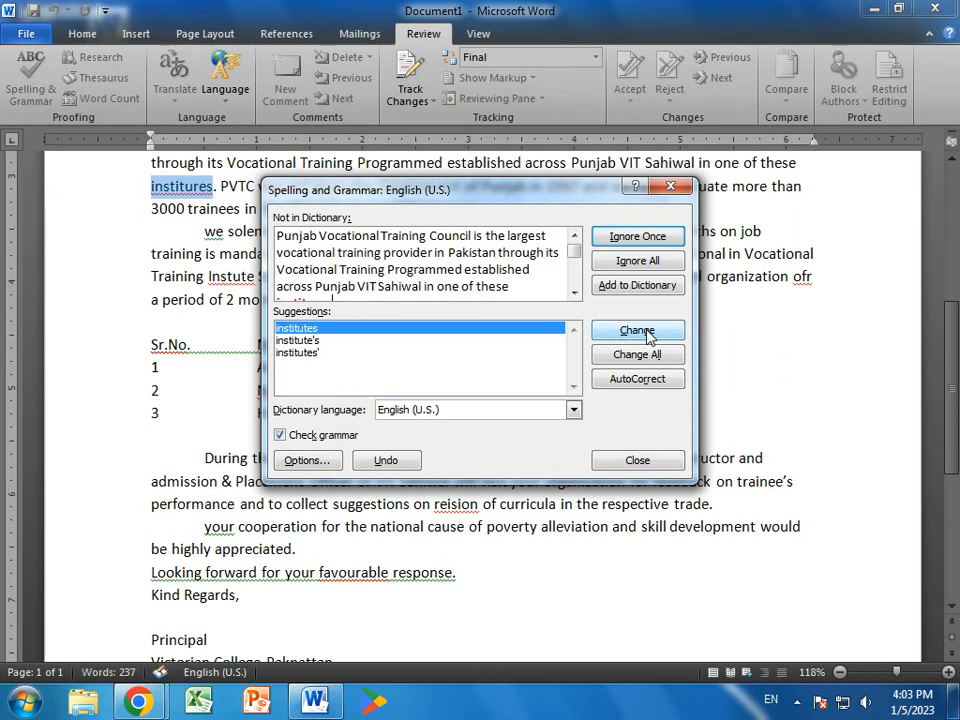
{"action": "left_click", "coordinate": [646, 331]}
{"action": "left_click", "coordinate": [646, 331]}
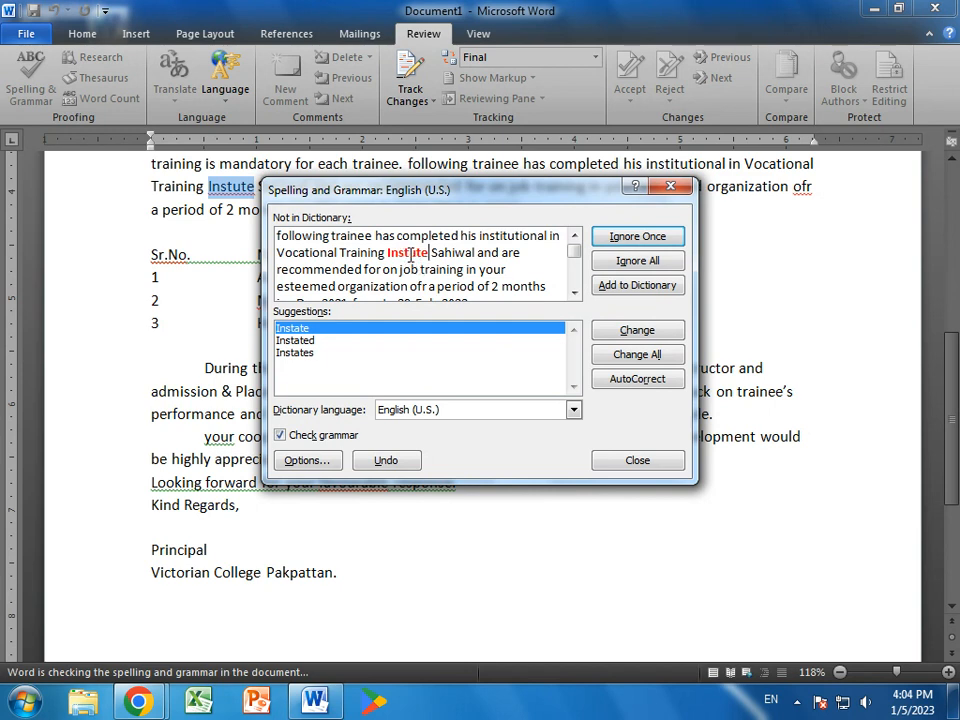
{"action": "type", "text": "i"}
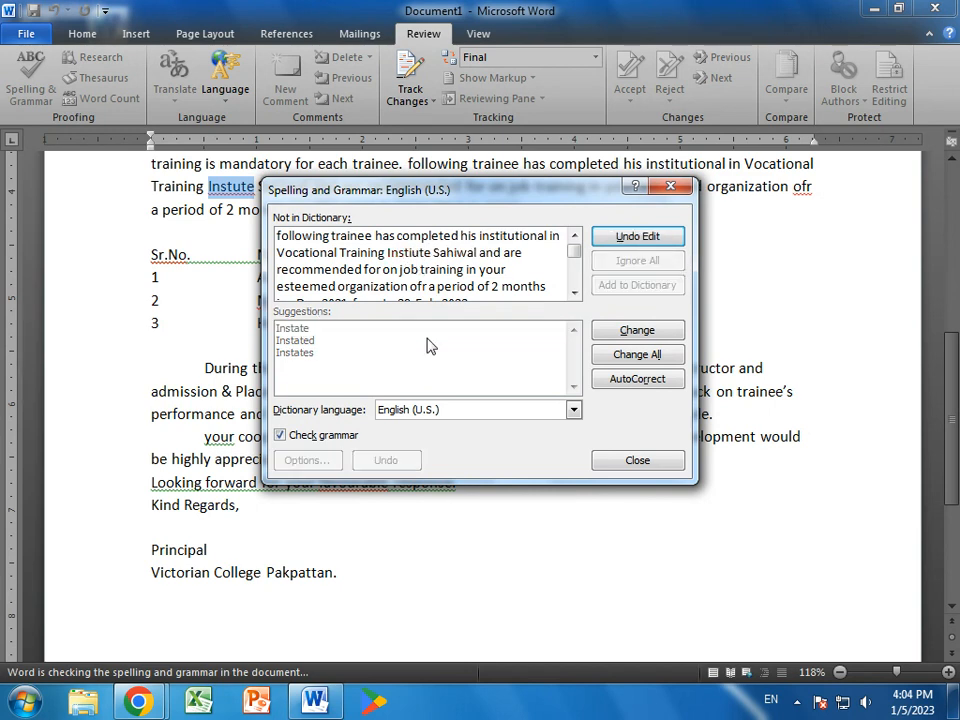
{"action": "type", "text": "t"}
{"action": "left_click", "coordinate": [668, 334]}
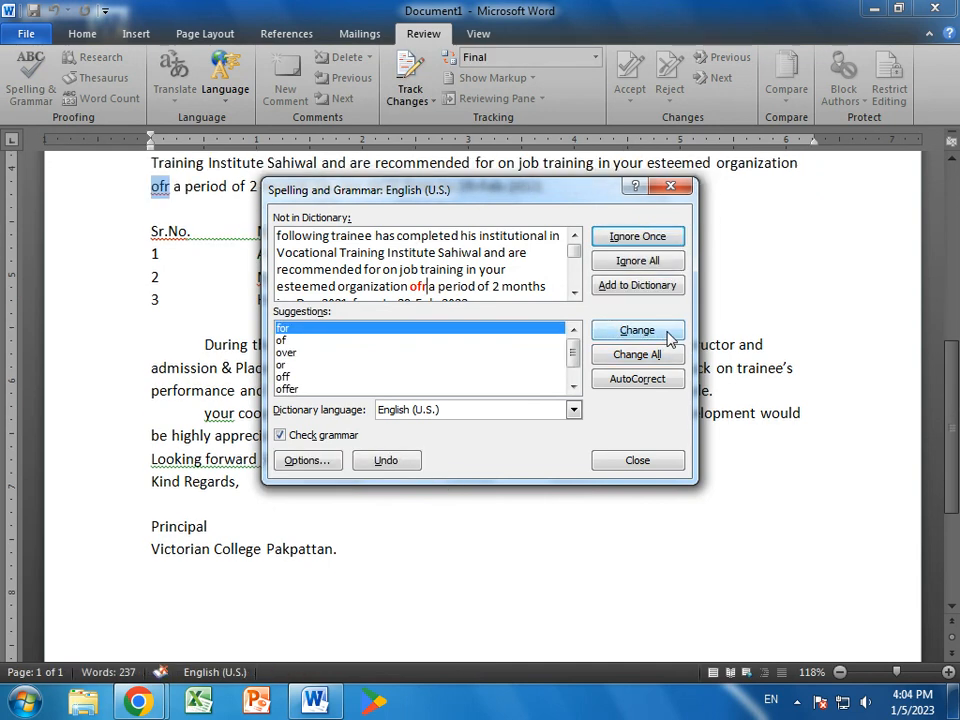
- Finish the check: ofr→for, two trainee names added to the dictionary, concerned, revision, Your, favorable
{"action": "left_click", "coordinate": [637, 330]}
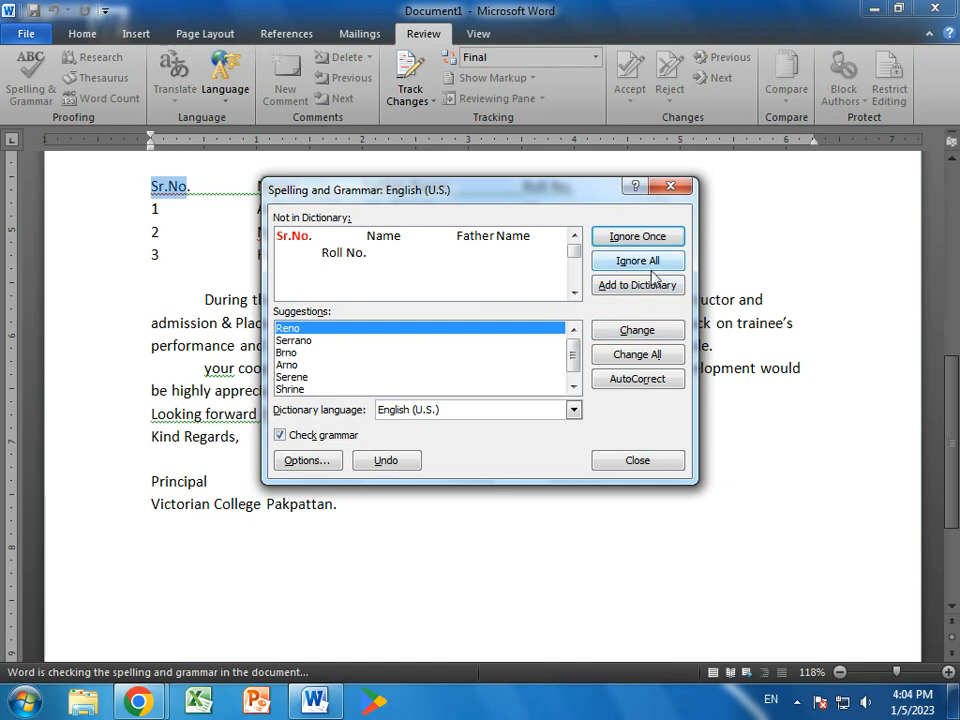
{"action": "left_click", "coordinate": [660, 243]}
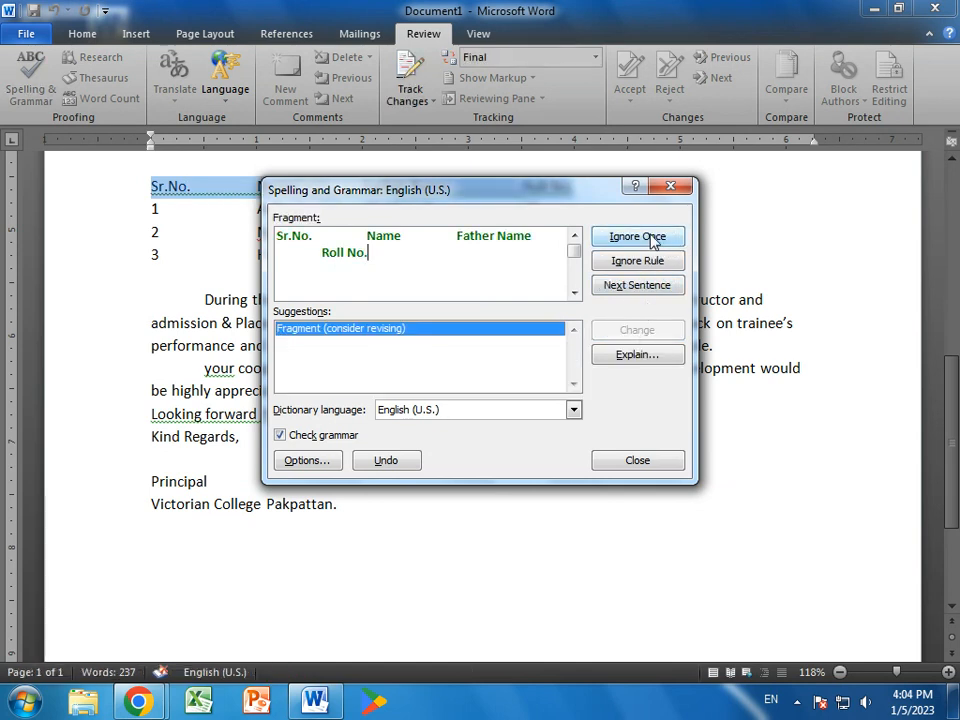
{"action": "left_click", "coordinate": [637, 237]}
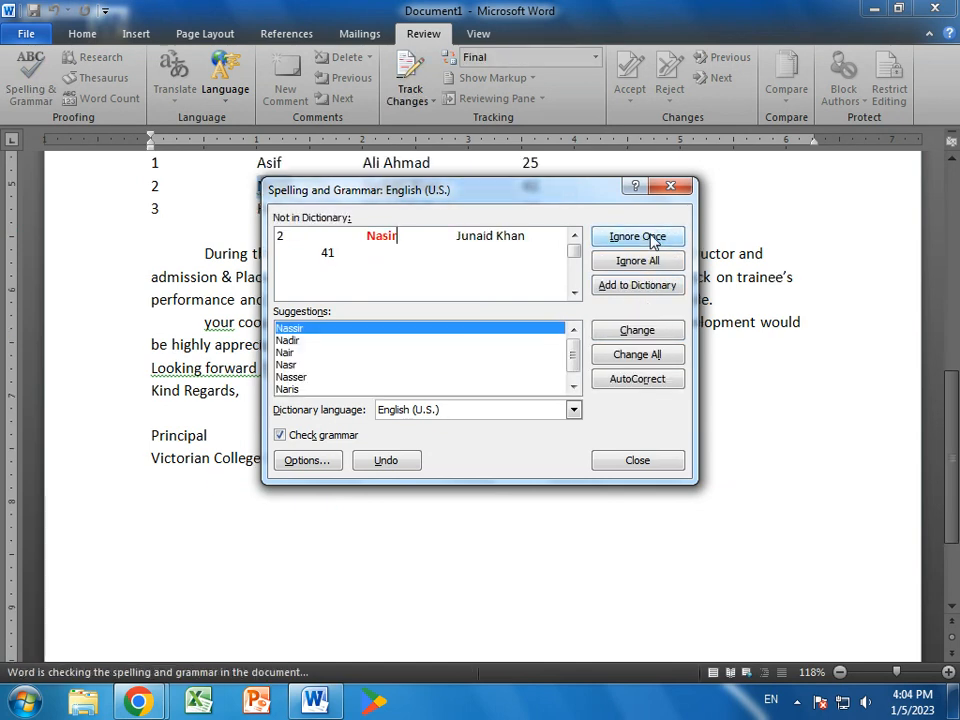
{"action": "left_click", "coordinate": [645, 285]}
{"action": "left_click", "coordinate": [645, 285]}
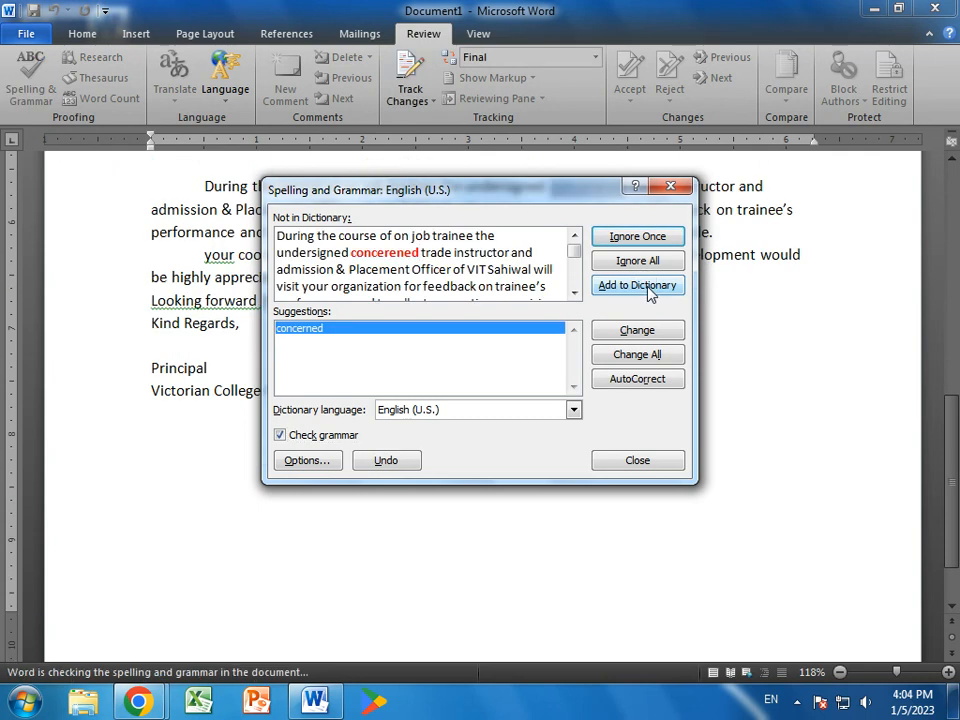
{"action": "left_click", "coordinate": [636, 335]}
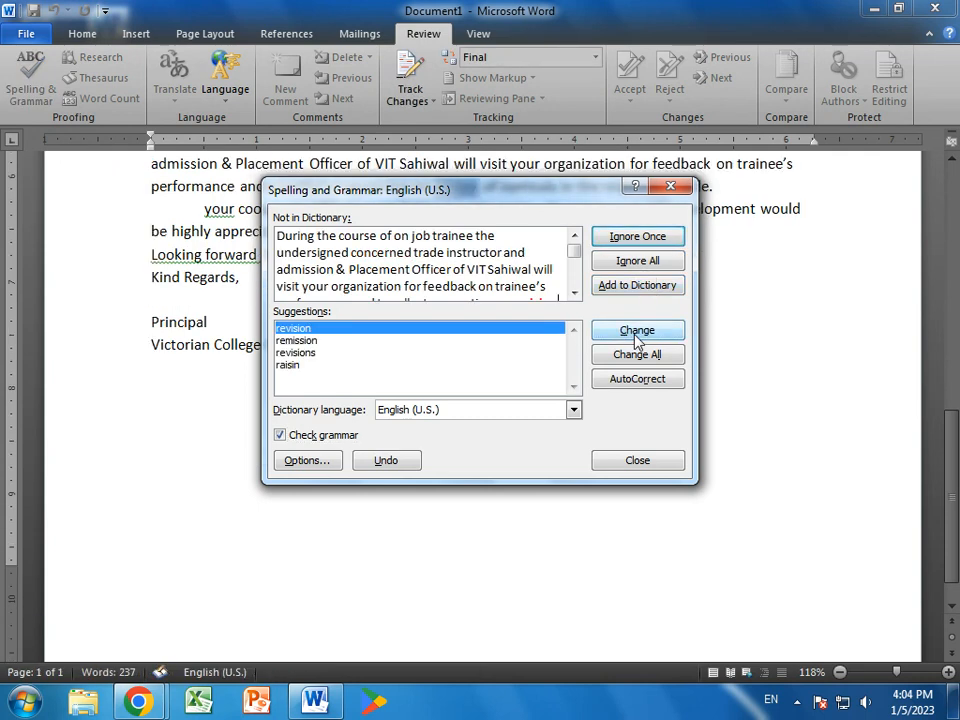
{"action": "left_click", "coordinate": [636, 333]}
{"action": "left_click", "coordinate": [636, 333]}
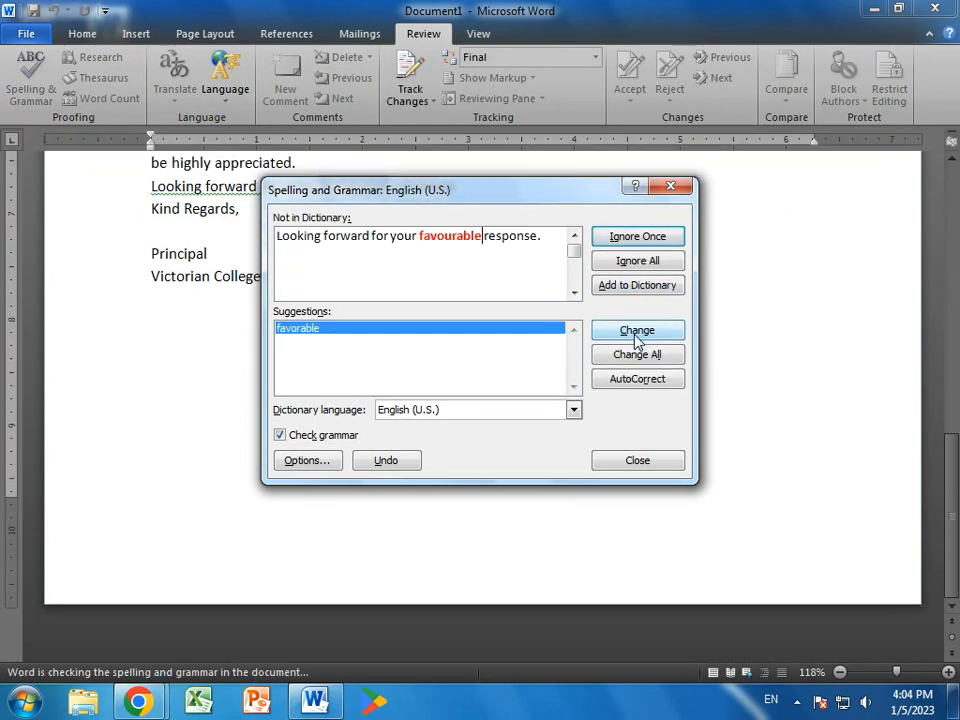
{"action": "left_click", "coordinate": [635, 337]}
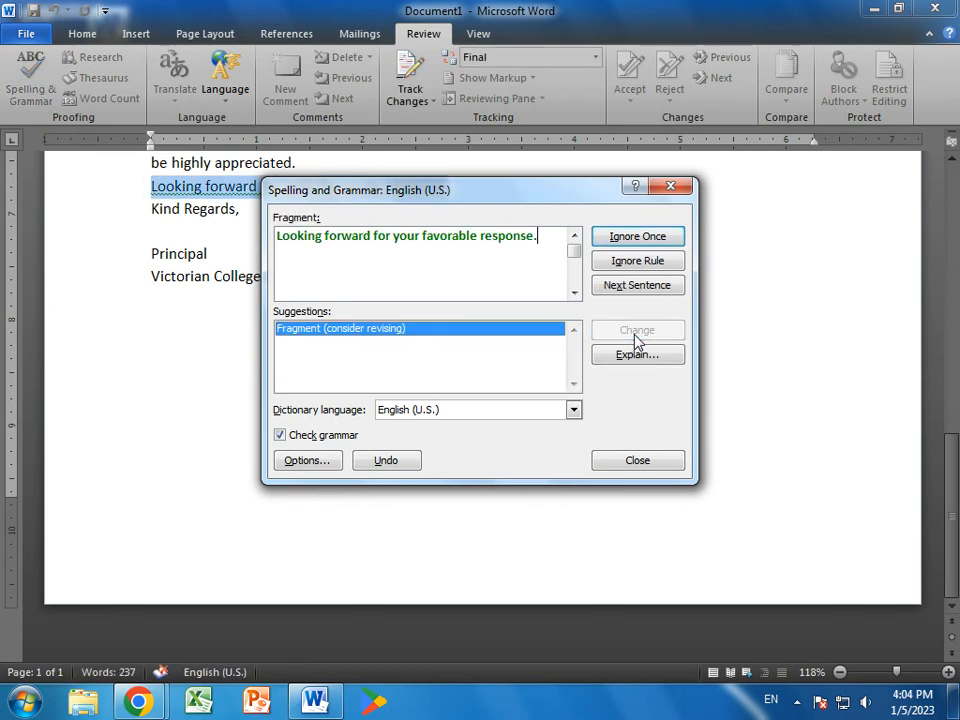
{"action": "left_click", "coordinate": [658, 240]}
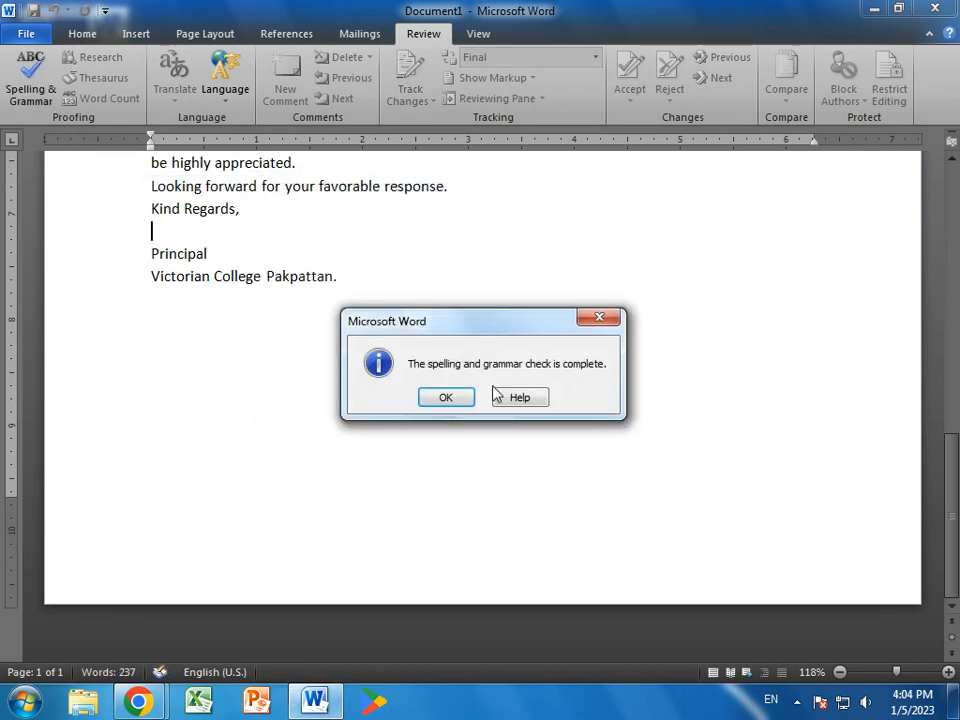
{"action": "left_click", "coordinate": [446, 397]}
{"action": "scroll", "coordinate": [549, 458], "scroll_direction": "up", "scroll_amount": 10}
- Center the two institute heading lines, enlarge them to 20 pt and make them bold
{"action": "left_click_drag", "start_coordinate": [418, 312], "coordinate": [107, 285]}
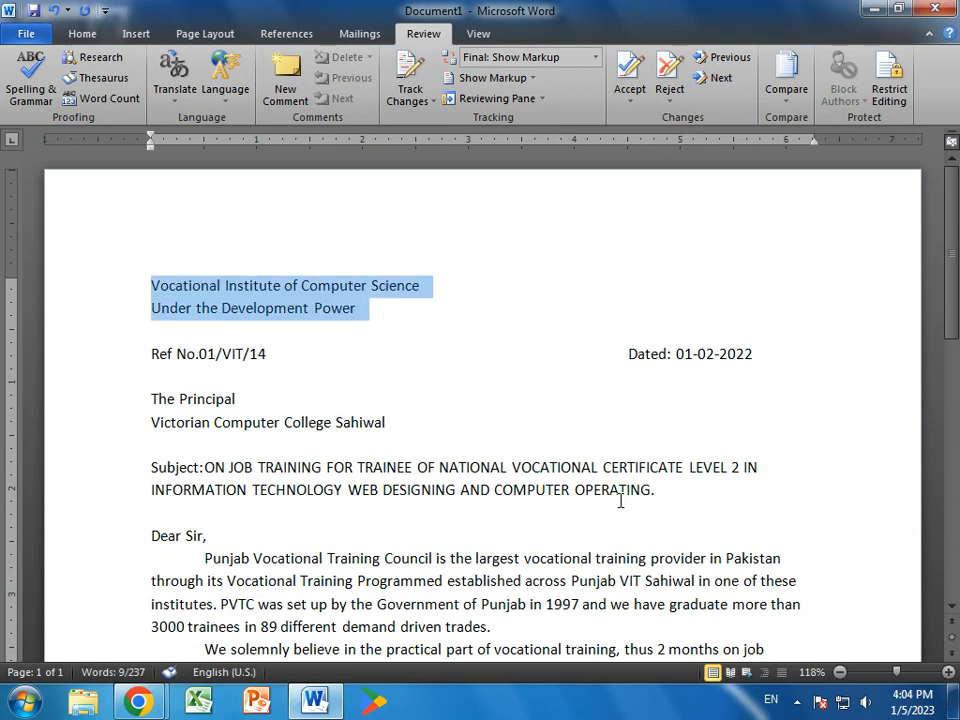
{"action": "left_click", "coordinate": [80, 35]}
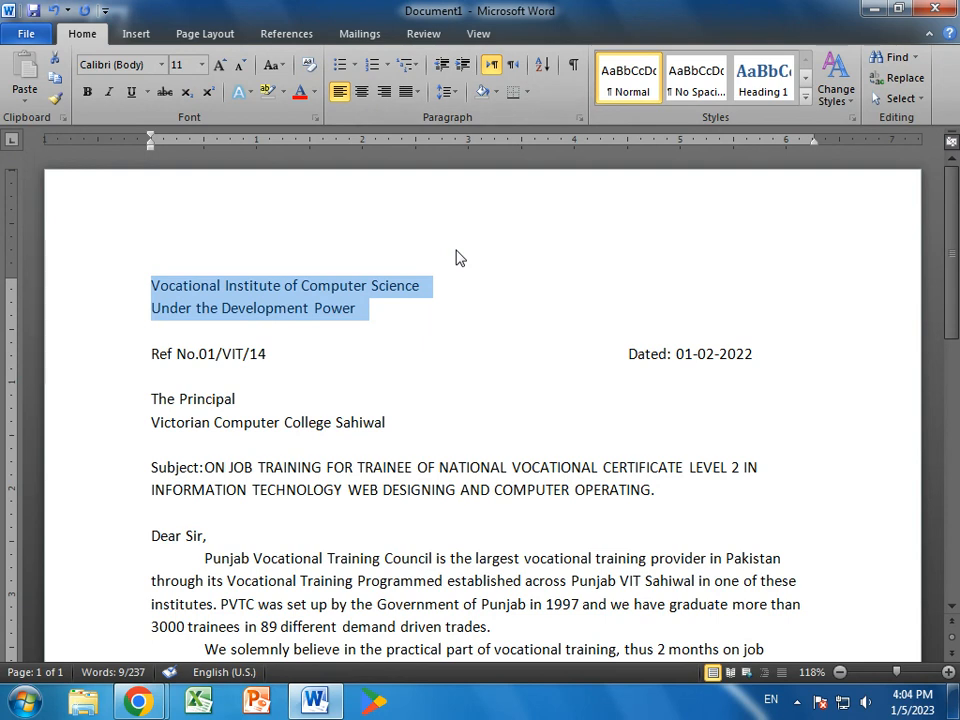
{"action": "key", "text": "ctrl+e"}
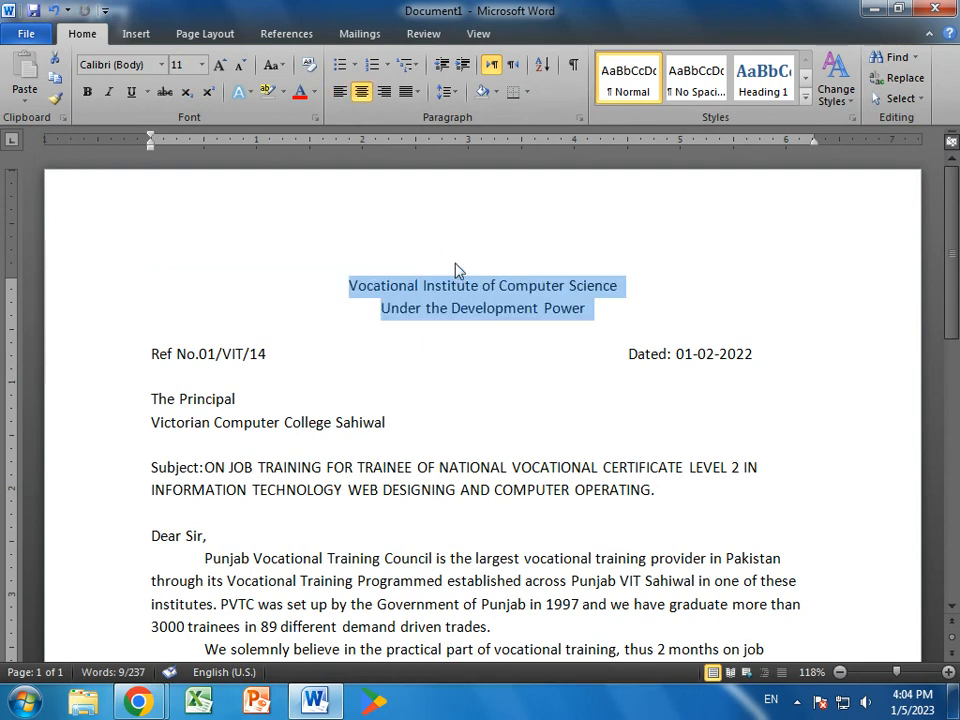
{"action": "key", "text": "ctrl+bracketright"}
{"action": "key", "text": "ctrl+bracketright"}
{"action": "key", "text": "ctrl+bracketright"}
{"action": "key", "text": "ctrl+bracketright"}
{"action": "key", "text": "ctrl+bracketright"}
{"action": "key", "text": "ctrl+bracketright"}
{"action": "key", "text": "ctrl+bracketright"}
{"action": "key", "text": "ctrl+bracketright"}
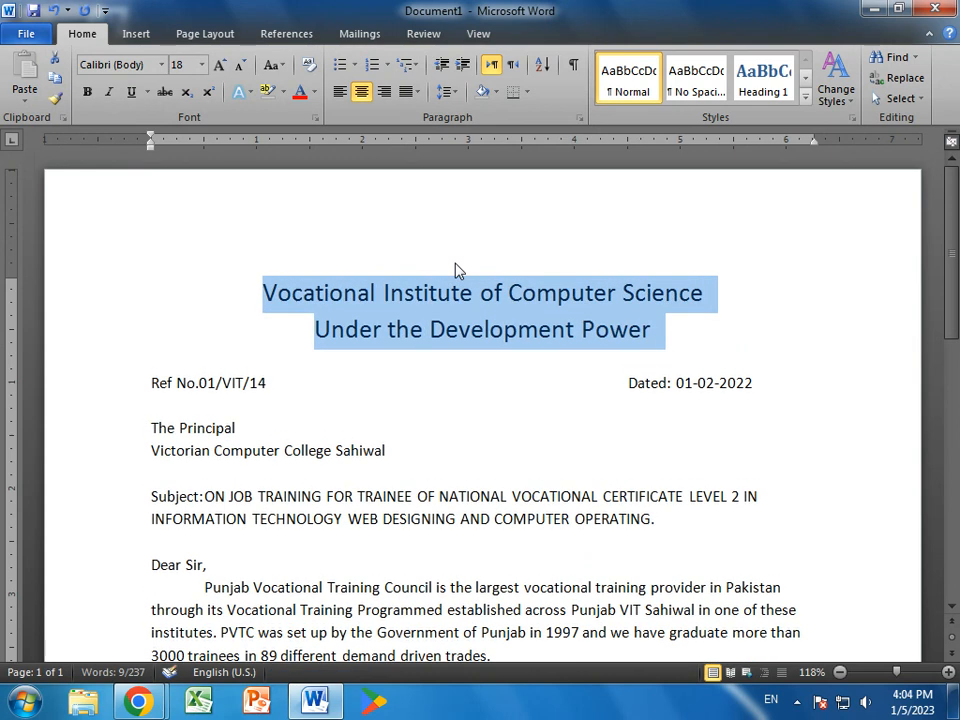
{"action": "key", "text": "ctrl+bracketright"}
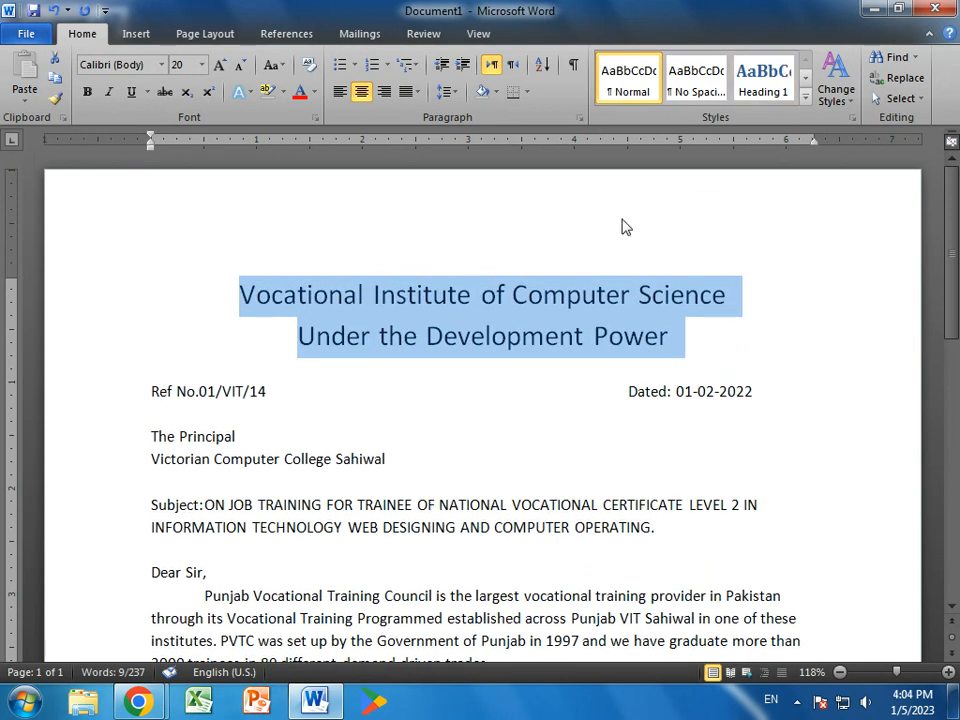
{"action": "left_click", "coordinate": [610, 337]}
{"action": "left_click_drag", "start_coordinate": [707, 320], "coordinate": [189, 261]}
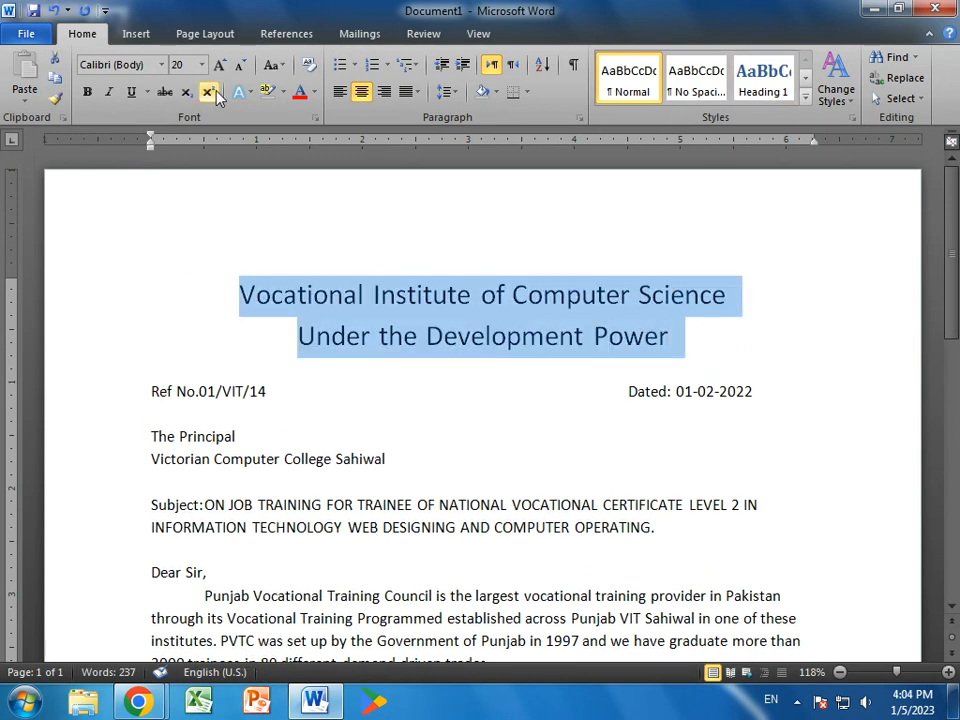
{"action": "left_click", "coordinate": [87, 91]}
- Select the recipient's address lines below the Ref and Dated line
{"action": "left_click", "coordinate": [525, 390]}
{"action": "left_click_drag", "start_coordinate": [786, 389], "coordinate": [130, 390]}
{"action": "left_click", "coordinate": [551, 453]}
{"action": "scroll", "coordinate": [588, 423], "scroll_direction": "down", "scroll_amount": 1}
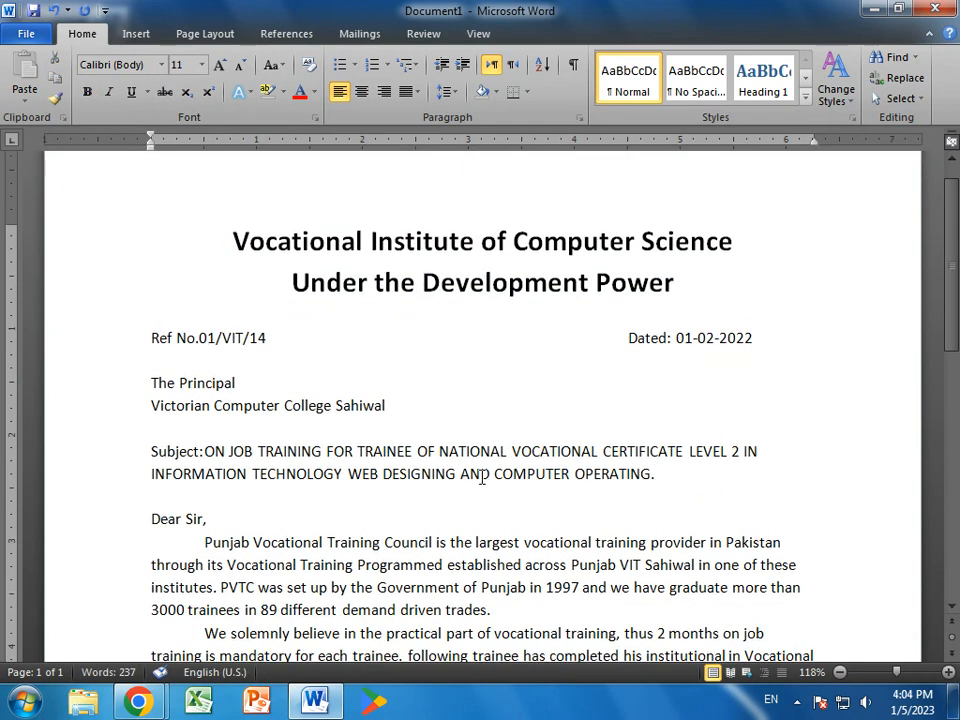
{"action": "left_click_drag", "start_coordinate": [407, 403], "coordinate": [66, 392]}
- Bold the recipient's address lines and tab-indent the second subject line under the first
{"action": "left_click", "coordinate": [87, 91]}
{"action": "scroll", "coordinate": [242, 458], "scroll_direction": "down", "scroll_amount": 2}
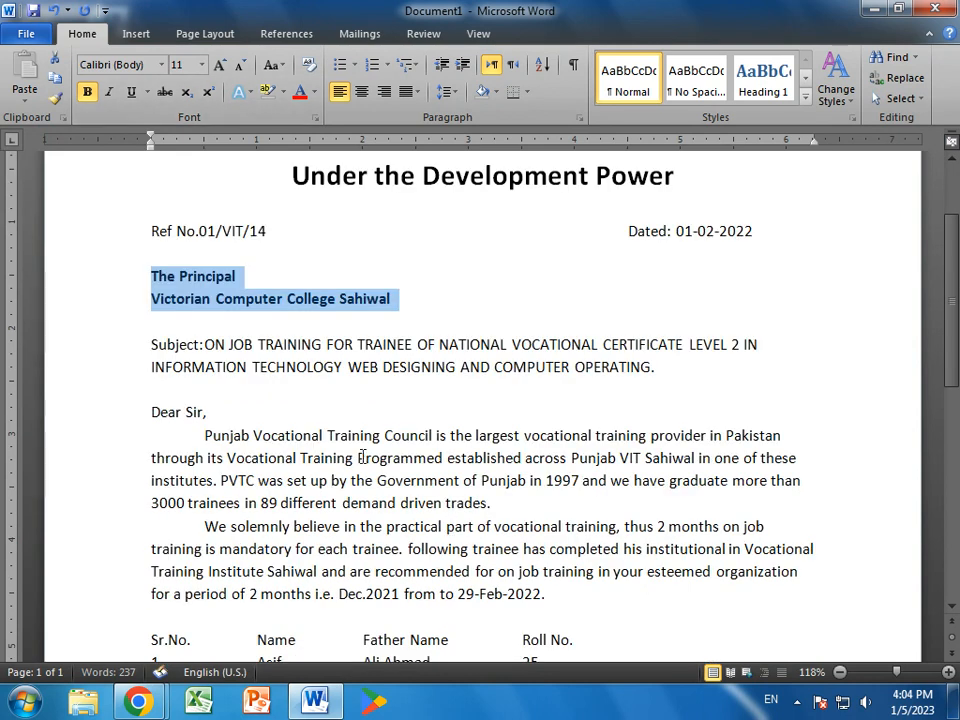
{"action": "left_click", "coordinate": [147, 369]}
{"action": "key", "text": "Tab"}
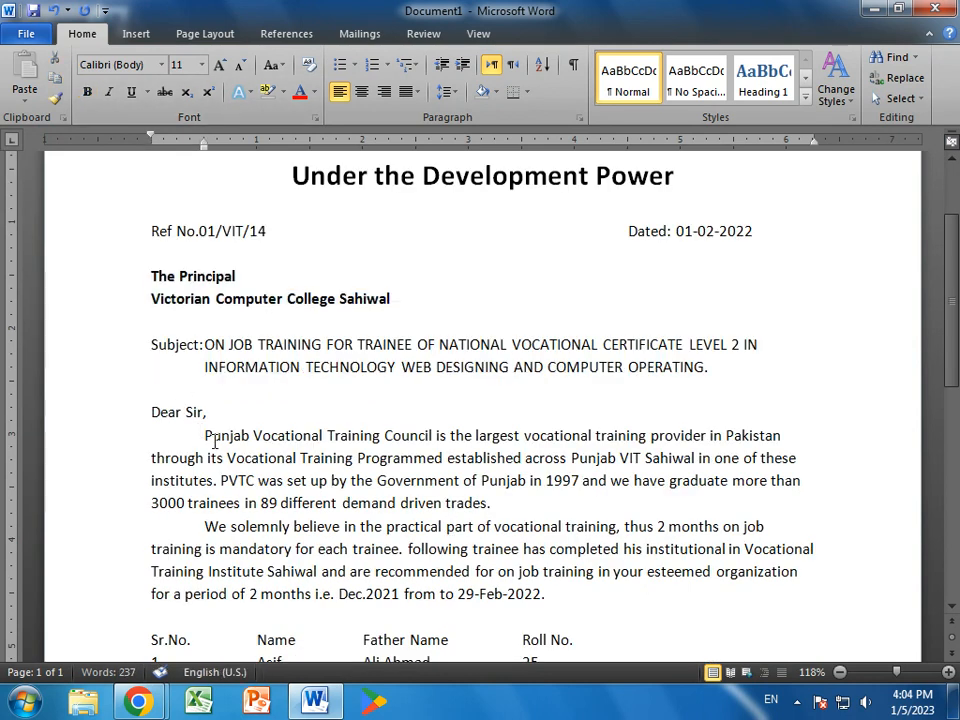
- Underline the subject text and make the whole subject paragraph bold
{"action": "left_click_drag", "start_coordinate": [204, 344], "coordinate": [739, 369]}
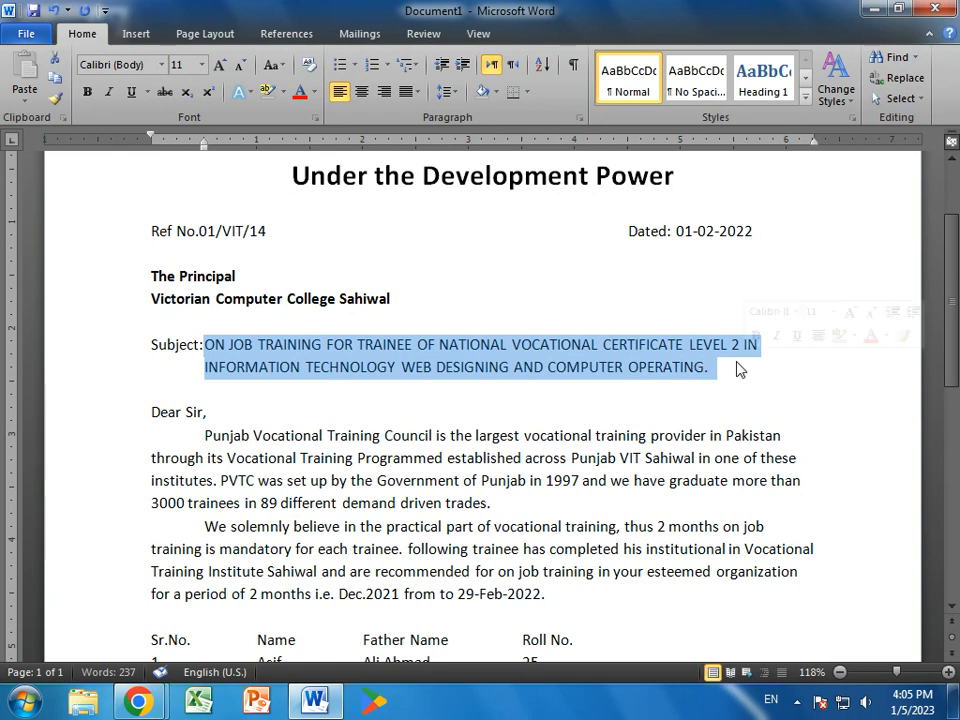
{"action": "left_click", "coordinate": [131, 91]}
{"action": "left_click_drag", "start_coordinate": [150, 345], "coordinate": [816, 399]}
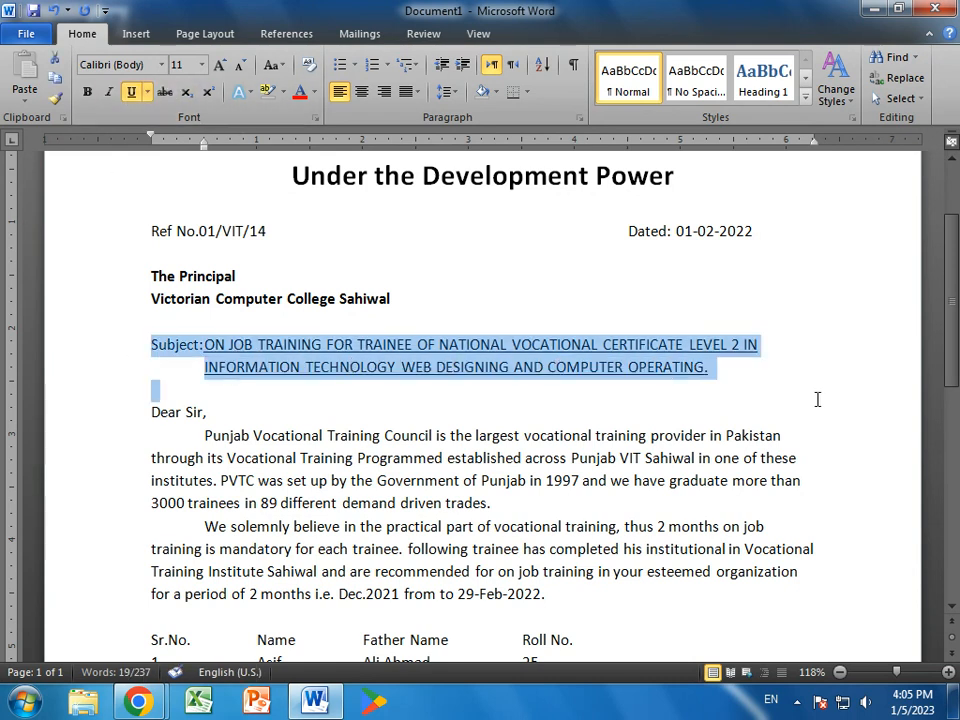
{"action": "left_click", "coordinate": [87, 91]}
{"action": "left_click", "coordinate": [672, 522]}
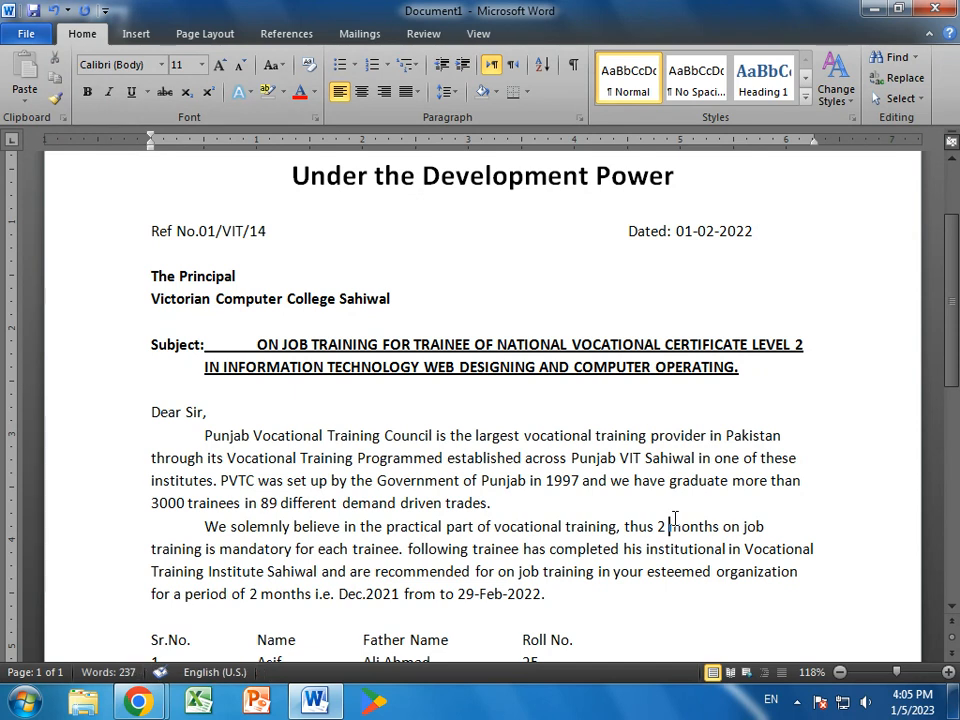
- Remove the extra gap between 'Subject:' and 'ON JOB', then select 'Dear Sir,'
{"action": "scroll", "coordinate": [673, 520], "scroll_direction": "down", "scroll_amount": 1}
{"action": "left_click", "coordinate": [257, 291]}
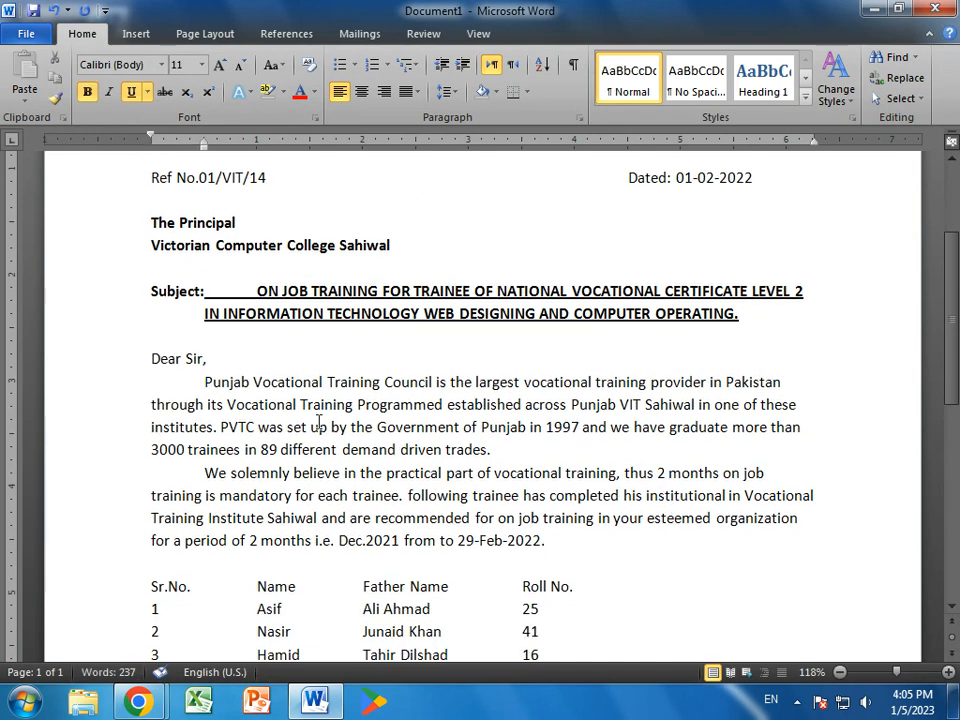
{"action": "key", "text": "BackSpace"}
{"action": "scroll", "coordinate": [737, 567], "scroll_direction": "down", "scroll_amount": 1}
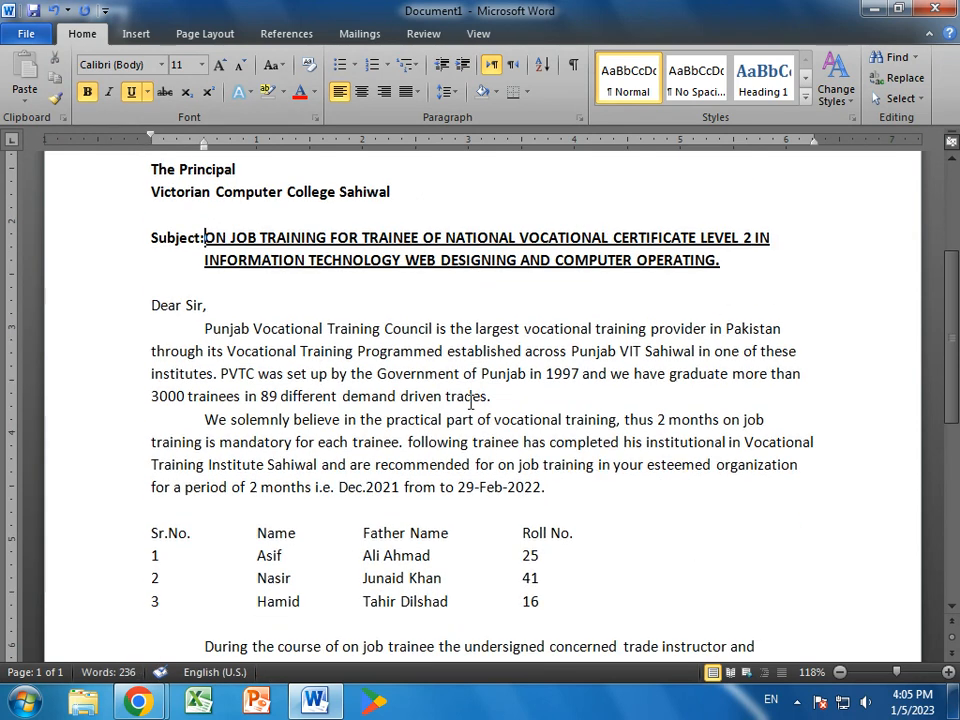
{"action": "left_click_drag", "start_coordinate": [208, 302], "coordinate": [99, 306]}
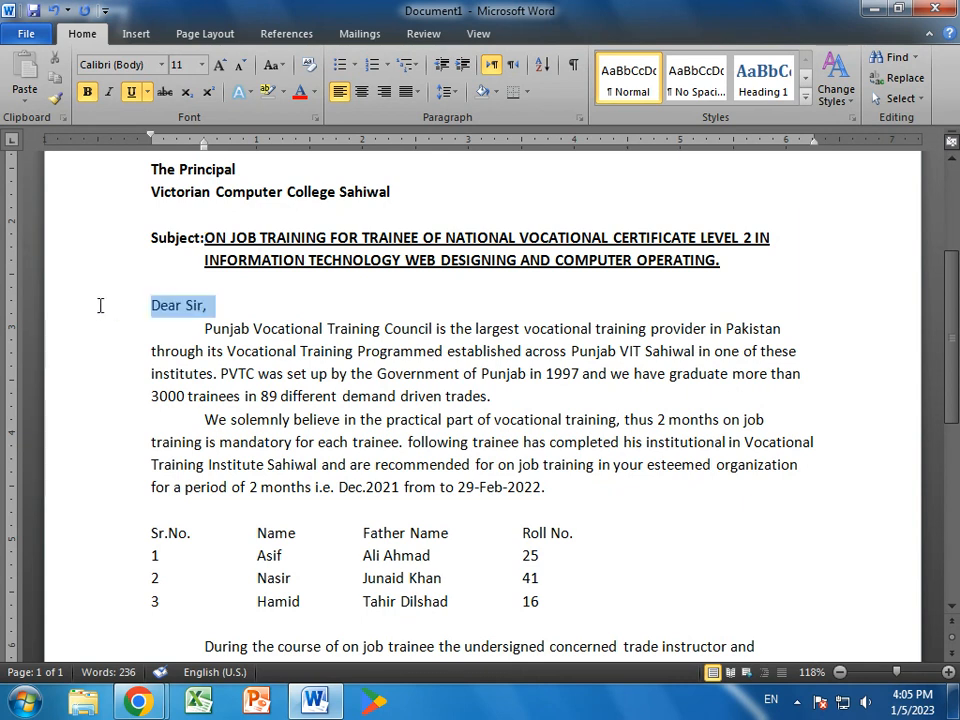
- Bold 'Dear Sir,' and fully justify both body paragraphs
{"action": "left_click", "coordinate": [87, 91]}
{"action": "left_click_drag", "start_coordinate": [204, 328], "coordinate": [697, 490]}
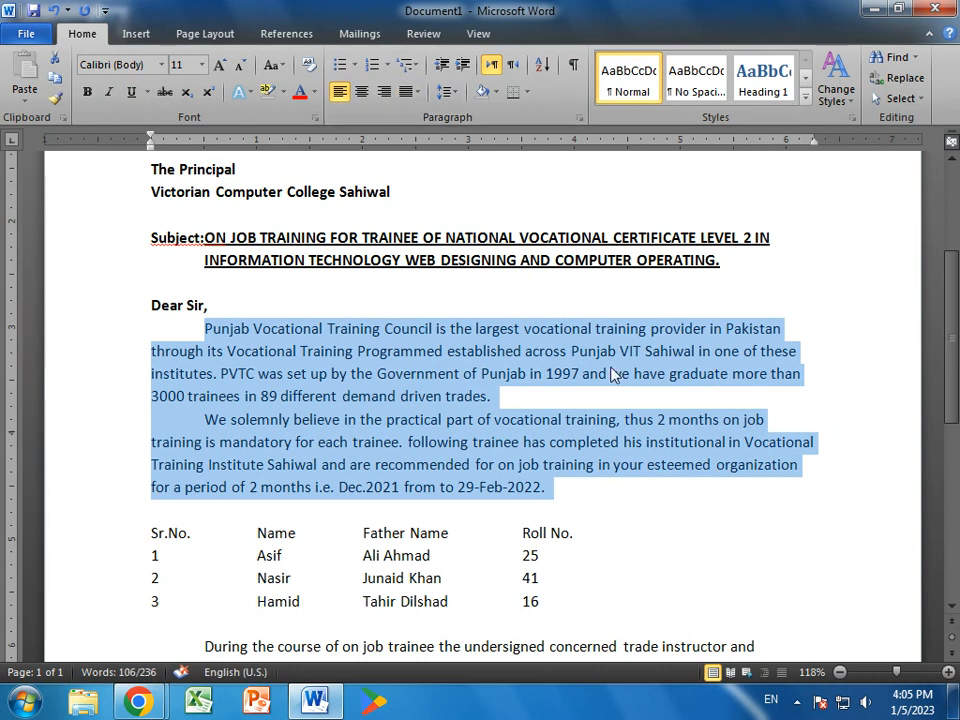
{"action": "key", "text": "ctrl+j"}
{"action": "left_click", "coordinate": [418, 95]}
{"action": "left_click", "coordinate": [430, 116]}
{"action": "left_click", "coordinate": [418, 95]}
{"action": "left_click", "coordinate": [430, 116]}
{"action": "left_click", "coordinate": [744, 538]}
- Indent the four-row trainee table with a tab and make it bold
{"action": "scroll", "coordinate": [750, 553], "scroll_direction": "down", "scroll_amount": 3}
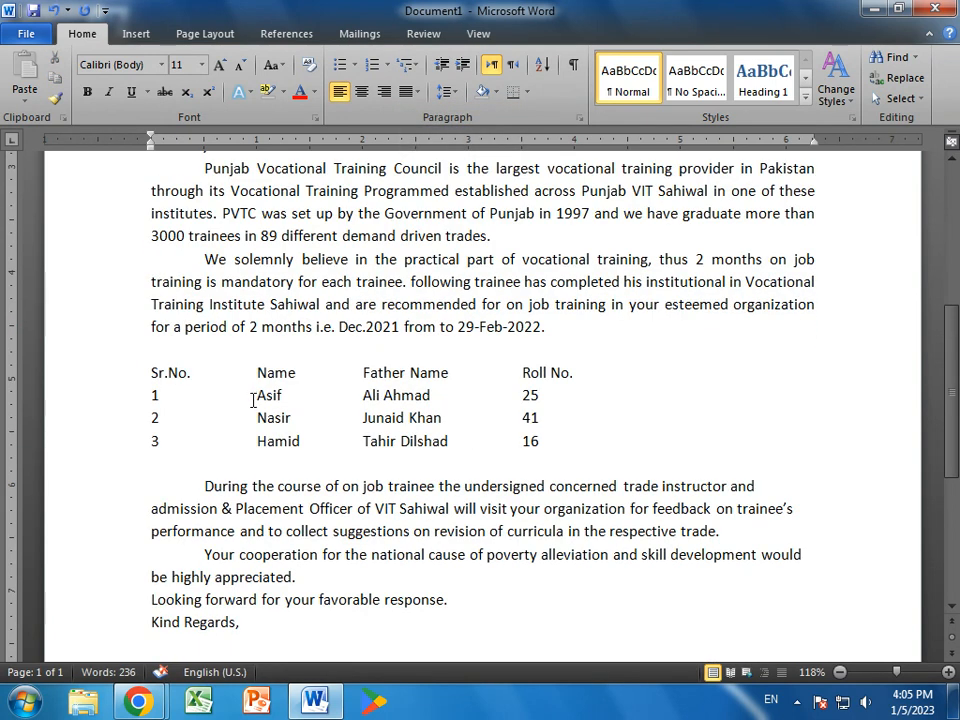
{"action": "left_click_drag", "start_coordinate": [131, 380], "coordinate": [150, 445]}
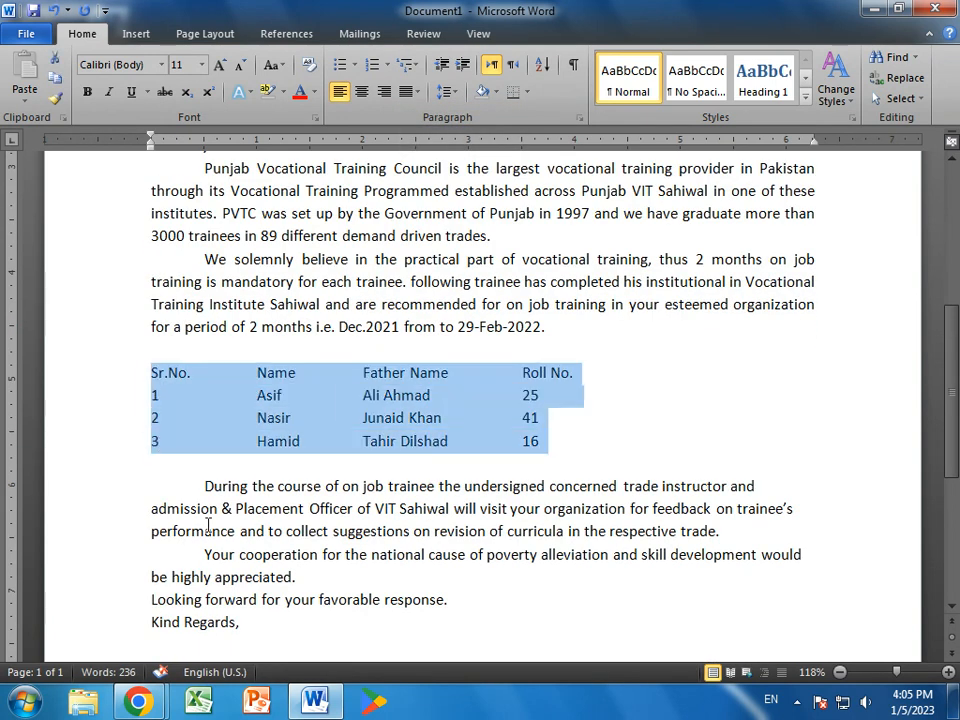
{"action": "key", "text": "Tab"}
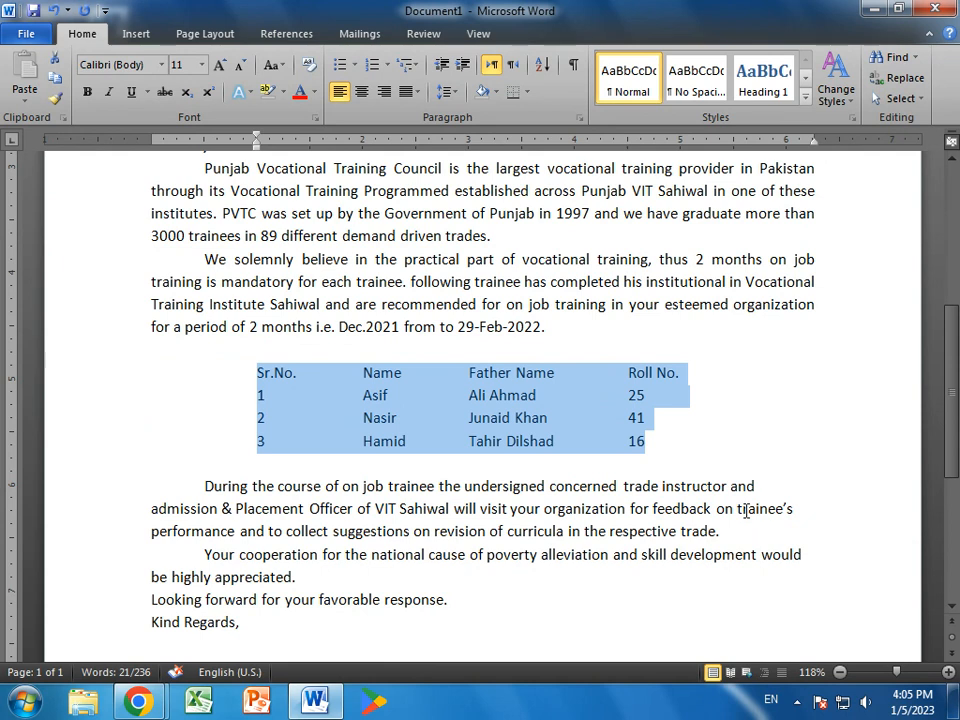
{"action": "left_click_drag", "start_coordinate": [659, 461], "coordinate": [226, 385]}
{"action": "left_click", "coordinate": [87, 91]}
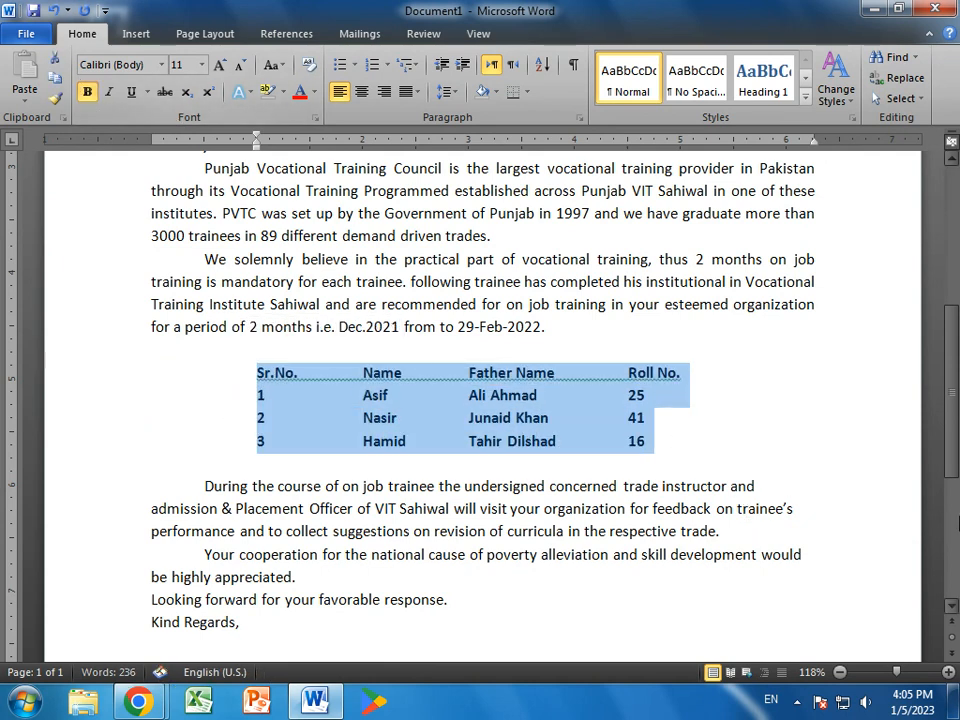
{"action": "left_click", "coordinate": [793, 448]}
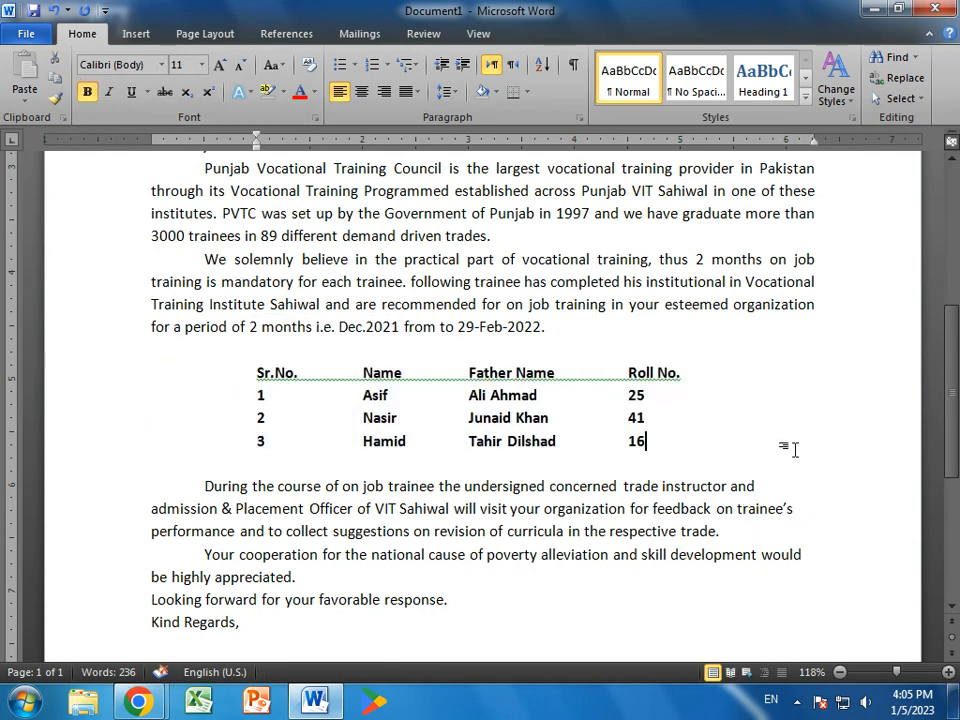
- Line up roll numbers 25, 41 and 16 under the Roll No. heading
{"action": "left_click", "coordinate": [629, 402]}
{"action": "left_click", "coordinate": [622, 417]}
{"action": "left_click", "coordinate": [628, 440]}
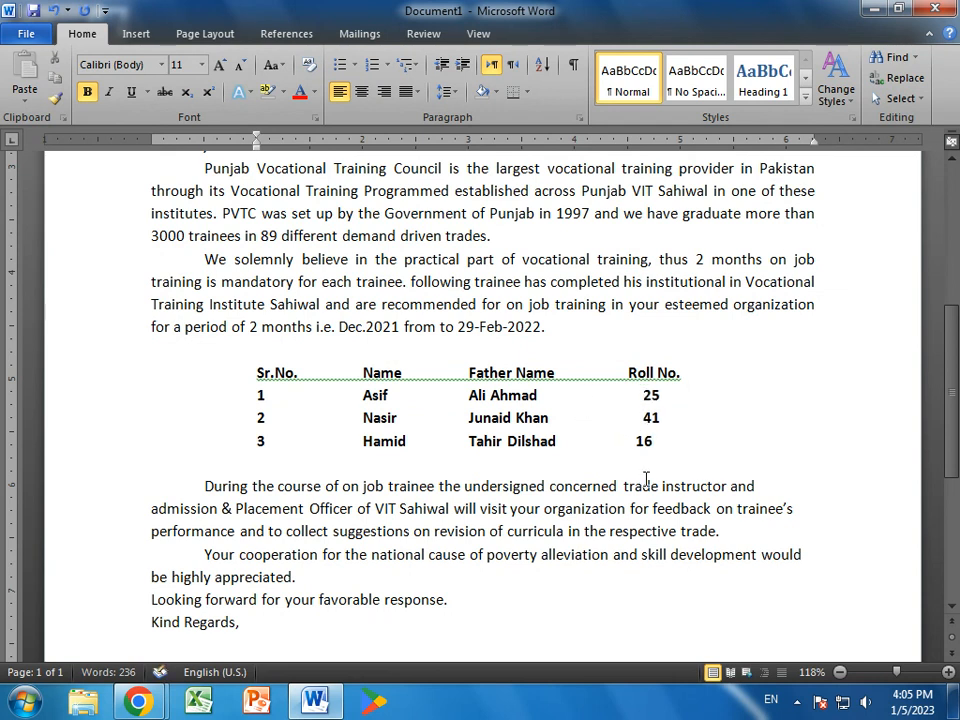
{"action": "scroll", "coordinate": [801, 613], "scroll_direction": "down", "scroll_amount": 3}
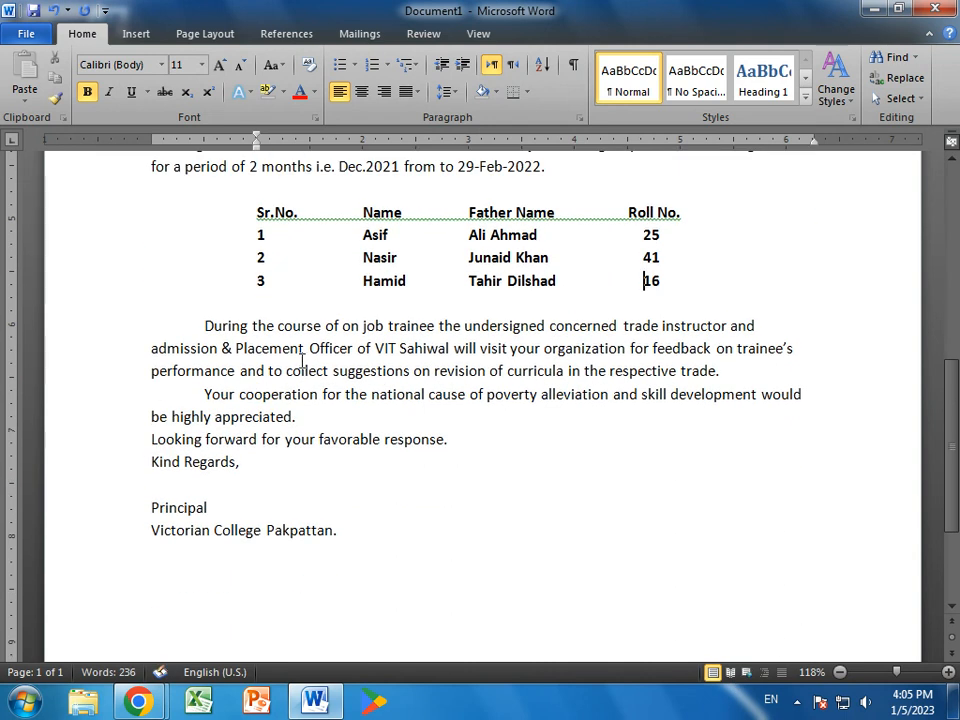
{"action": "left_click_drag", "start_coordinate": [202, 329], "coordinate": [564, 454]}
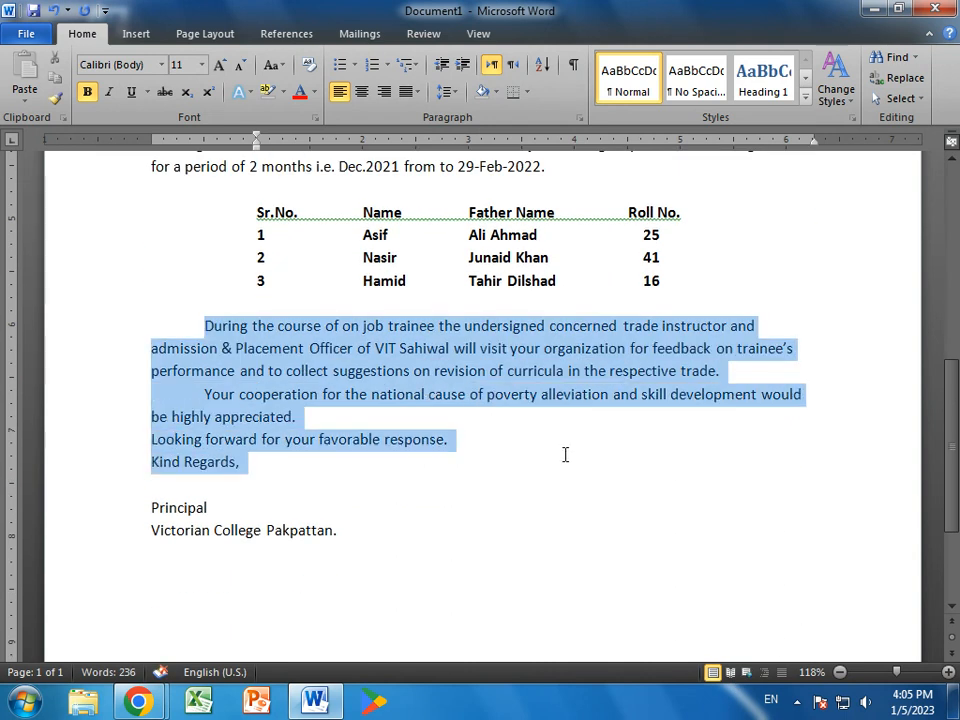
- Justify the closing paragraphs, indent 'Looking forward…', and tab 'Kind Regards,' rightward with blank lines below
{"action": "left_click", "coordinate": [414, 92]}
{"action": "left_click", "coordinate": [460, 112]}
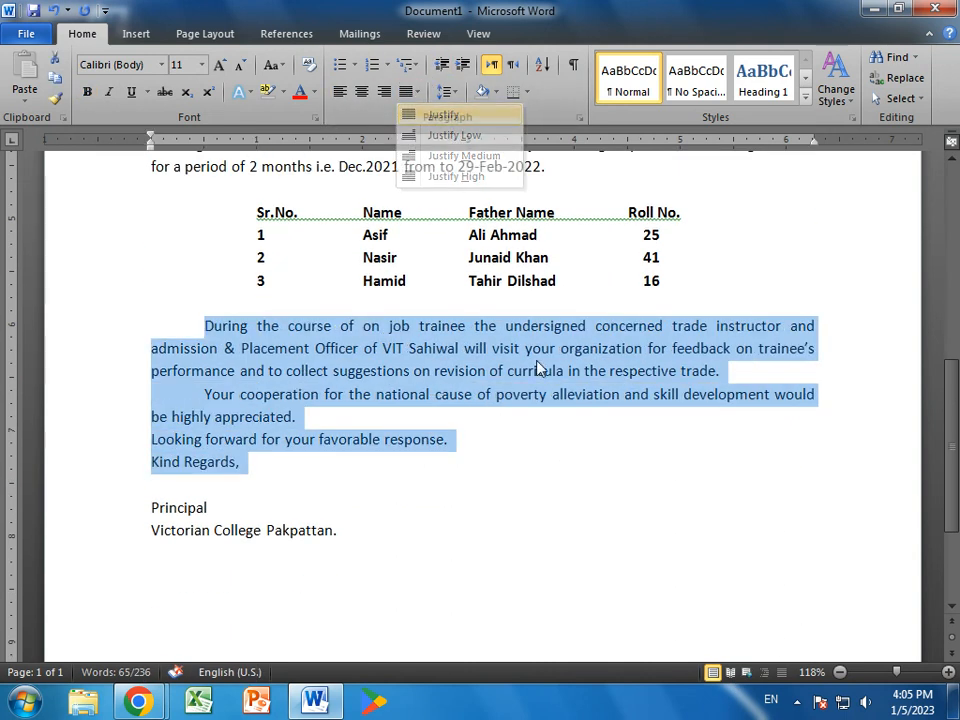
{"action": "left_click", "coordinate": [617, 472]}
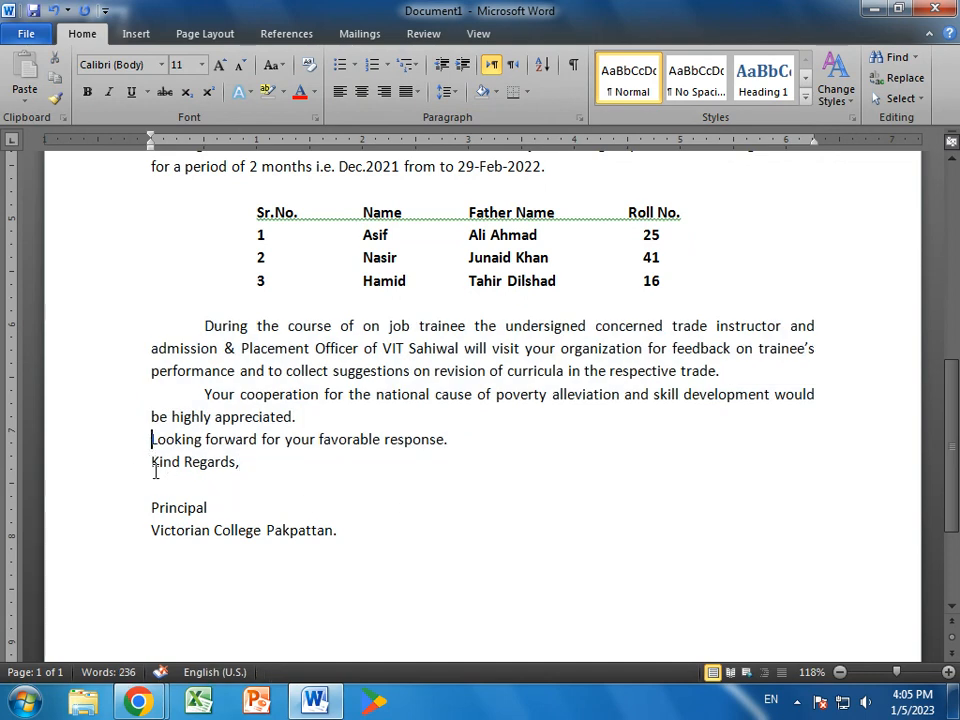
{"action": "key", "text": "Tab"}
{"action": "left_click", "coordinate": [150, 461]}
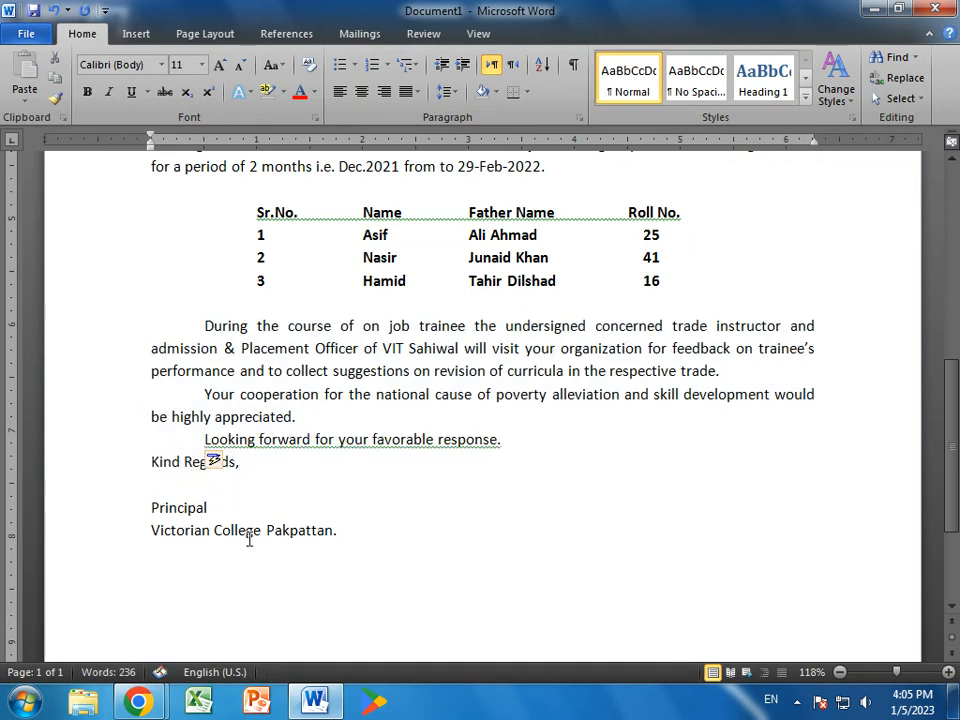
{"action": "key", "text": "Tab"}
{"action": "key", "text": "Tab"}
{"action": "key", "text": "Tab"}
{"action": "key", "text": "Tab"}
{"action": "key", "text": "Tab"}
{"action": "key", "text": "Tab"}
{"action": "key", "text": "Tab"}
{"action": "key", "text": "Tab"}
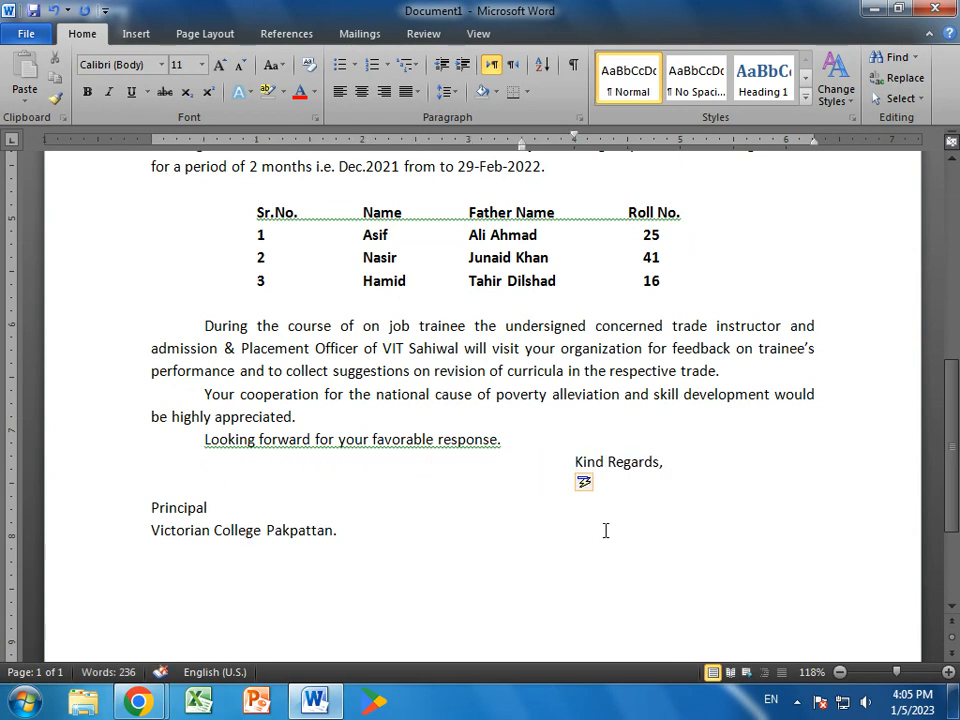
{"action": "key", "text": "BackSpace"}
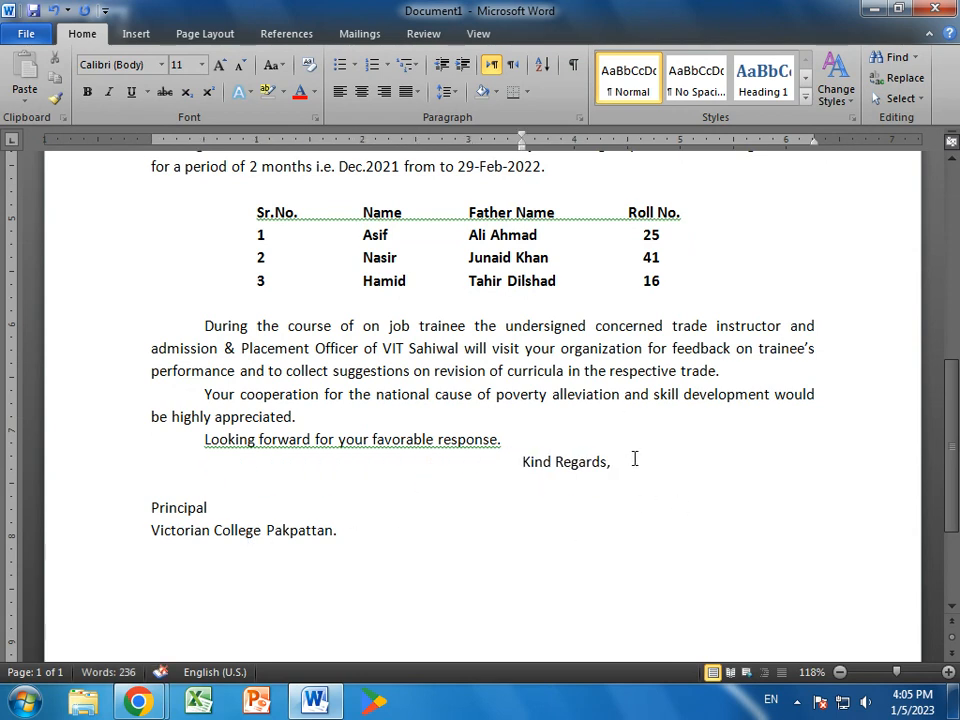
{"action": "key", "text": "Return"}
{"action": "key", "text": "Return"}
- Tab 'Principal' and 'Victorian College Pakpattan.' to the right side, aligned with each other
{"action": "scroll", "coordinate": [698, 503], "scroll_direction": "down", "scroll_amount": 3}
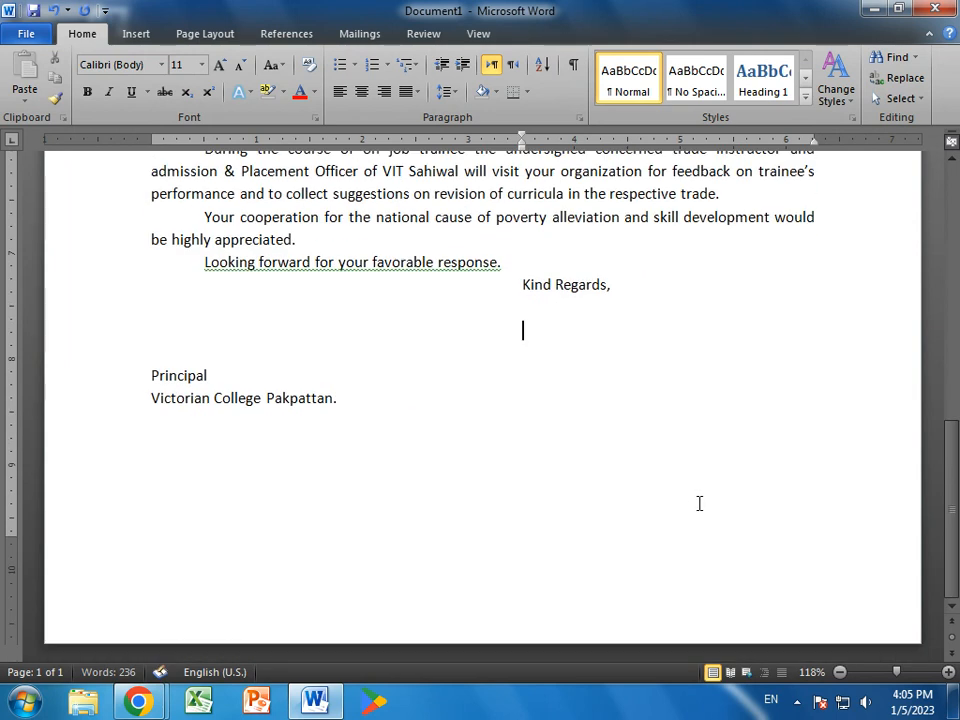
{"action": "left_click", "coordinate": [144, 375]}
{"action": "key", "text": "Tab"}
{"action": "key", "text": "Tab"}
{"action": "key", "text": "Tab"}
{"action": "key", "text": "Tab"}
{"action": "key", "text": "Tab"}
{"action": "key", "text": "Tab"}
{"action": "key", "text": "Tab"}
{"action": "key", "text": "Tab"}
{"action": "key", "text": "Tab"}
{"action": "key", "text": "Tab"}
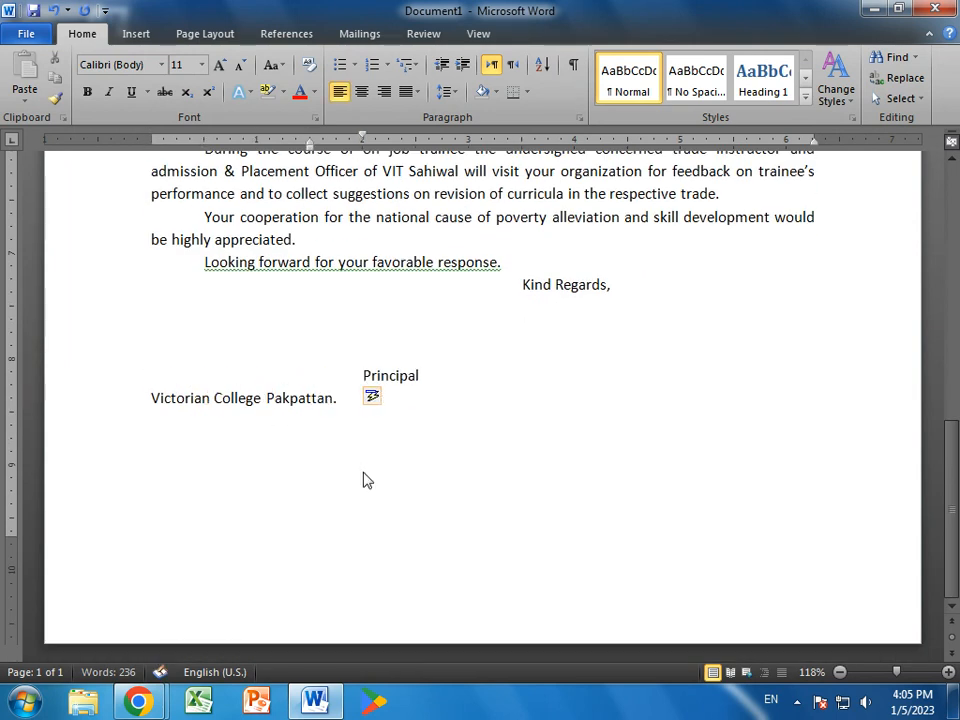
{"action": "key", "text": "Tab"}
{"action": "left_click", "coordinate": [153, 402]}
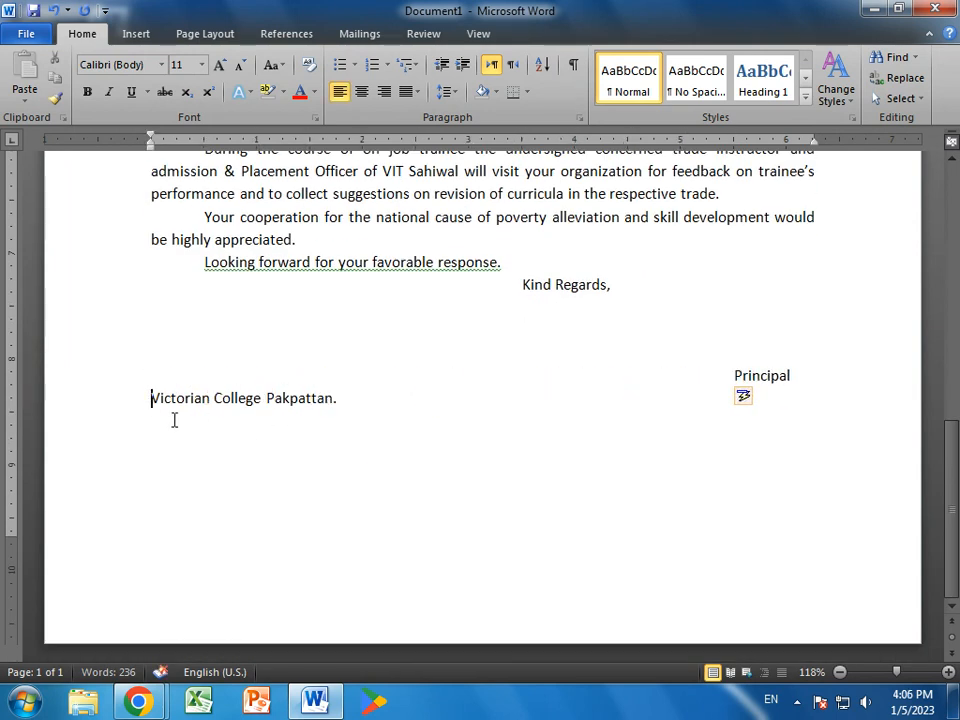
{"action": "key", "text": "Tab"}
{"action": "key", "text": "Tab"}
{"action": "key", "text": "Tab"}
{"action": "key", "text": "Tab"}
{"action": "key", "text": "Tab"}
{"action": "key", "text": "Tab"}
{"action": "key", "text": "Tab"}
{"action": "key", "text": "Tab"}
{"action": "key", "text": "Tab"}
{"action": "key", "text": "Tab"}
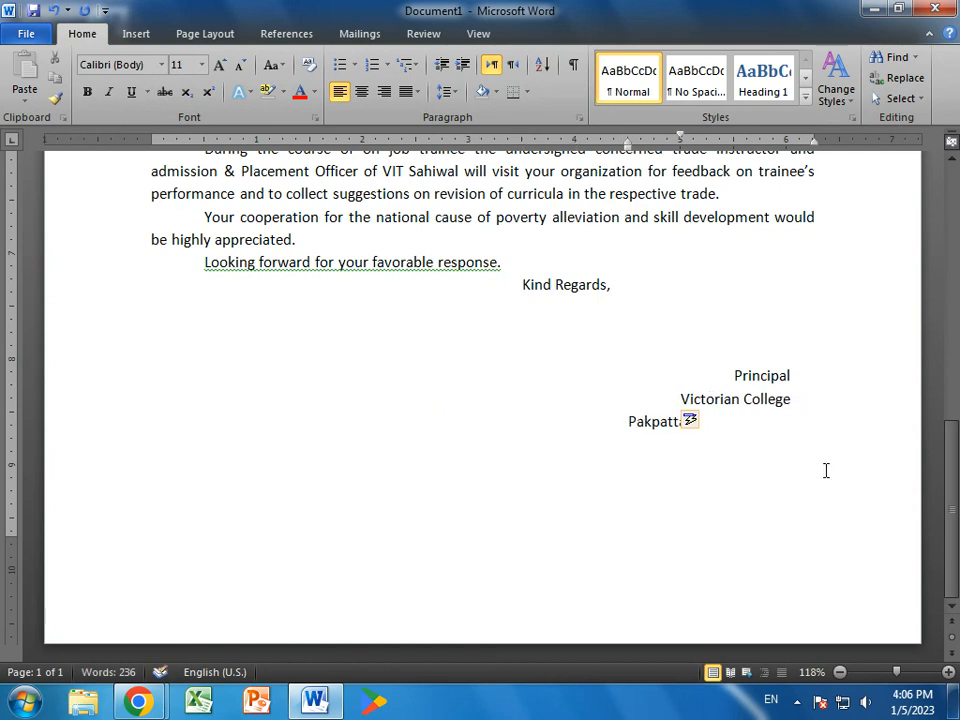
{"action": "key", "text": "BackSpace"}
{"action": "left_click", "coordinate": [726, 372]}
{"action": "key", "text": "BackSpace"}
{"action": "key", "text": "BackSpace"}
{"action": "key", "text": "BackSpace"}
{"action": "key", "text": "BackSpace"}
{"action": "key", "text": "BackSpace"}
{"action": "key", "text": "BackSpace"}
{"action": "key", "text": "BackSpace"}
{"action": "key", "text": "BackSpace"}
{"action": "key", "text": "BackSpace"}
{"action": "key", "text": "BackSpace"}
{"action": "key", "text": "BackSpace"}
{"action": "key", "text": "Tab"}
{"action": "key", "text": "Tab"}
{"action": "key", "text": "Tab"}
{"action": "key", "text": "Tab"}
{"action": "key", "text": "Tab"}
{"action": "key", "text": "Tab"}
{"action": "key", "text": "Tab"}
{"action": "key", "text": "Tab"}
{"action": "key", "text": "Tab"}
{"action": "key", "text": "Tab"}
{"action": "key", "text": "Tab"}
{"action": "key", "text": "BackSpace"}
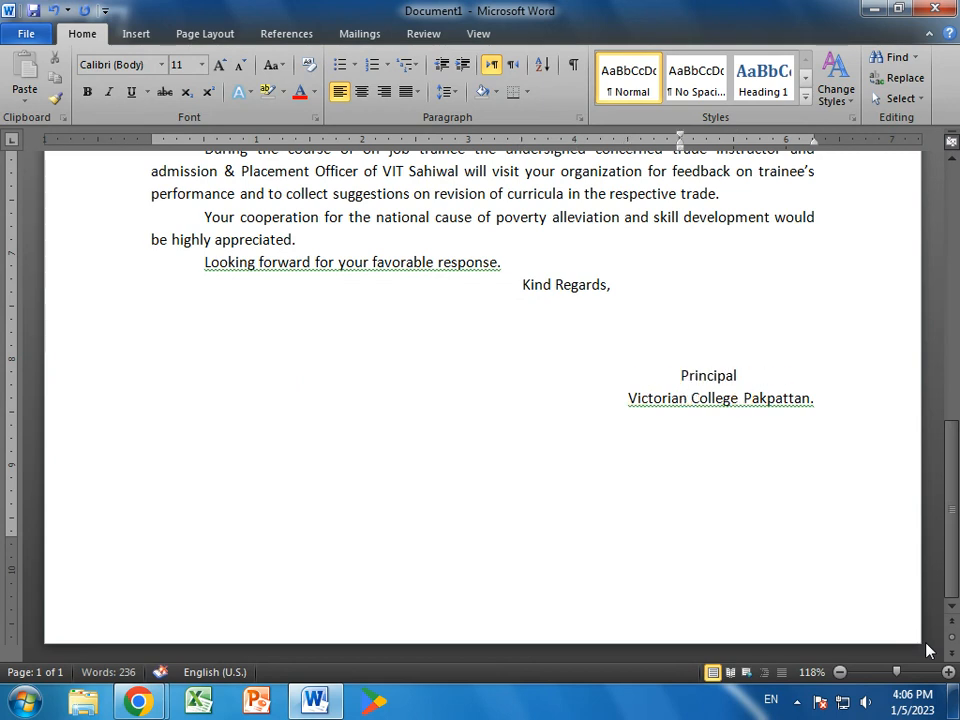
- Make the 'Principal' and college signature lines bold at 12 pt
{"action": "left_click_drag", "start_coordinate": [683, 375], "coordinate": [829, 405]}
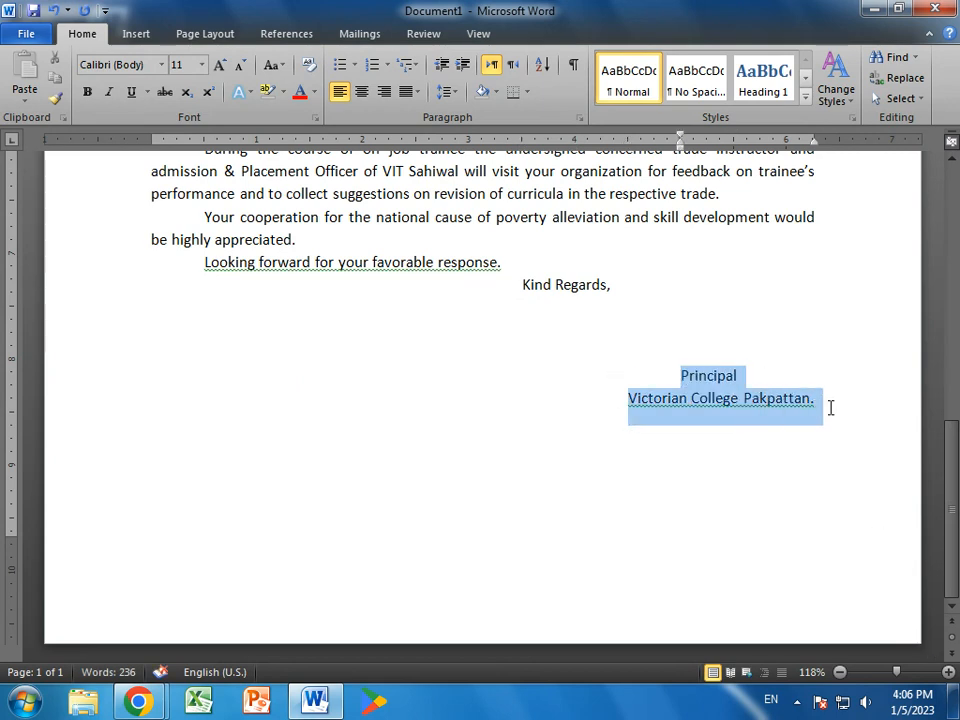
{"action": "left_click", "coordinate": [87, 93]}
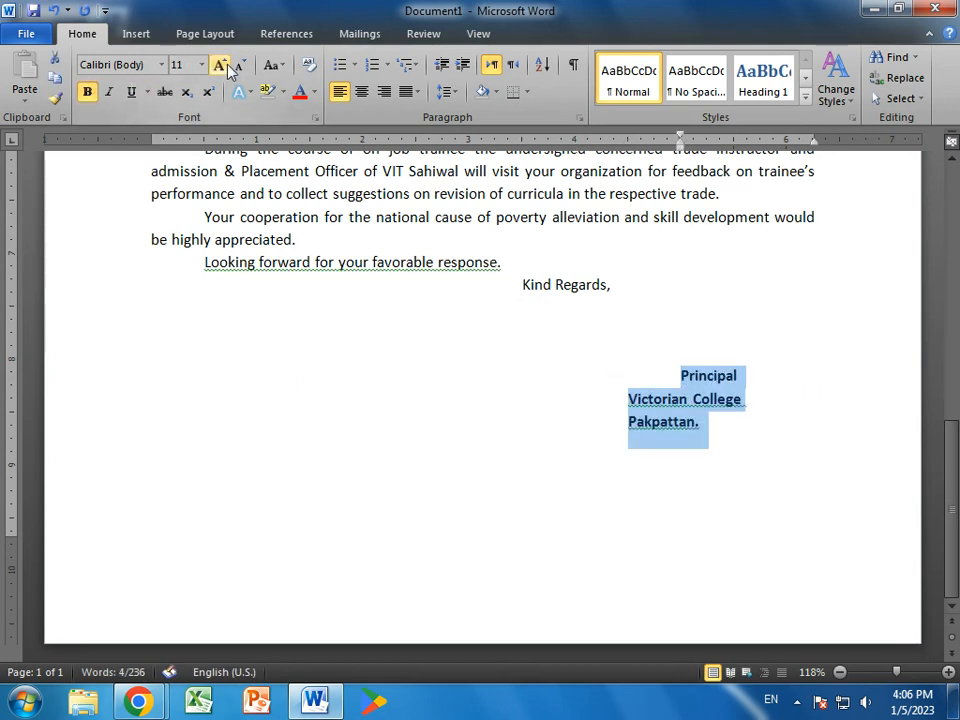
{"action": "left_click", "coordinate": [219, 65]}
- Rejoin 'Victorian College Pakpattan.' onto one line and align 'Principal' above it on the right
{"action": "left_click", "coordinate": [630, 427]}
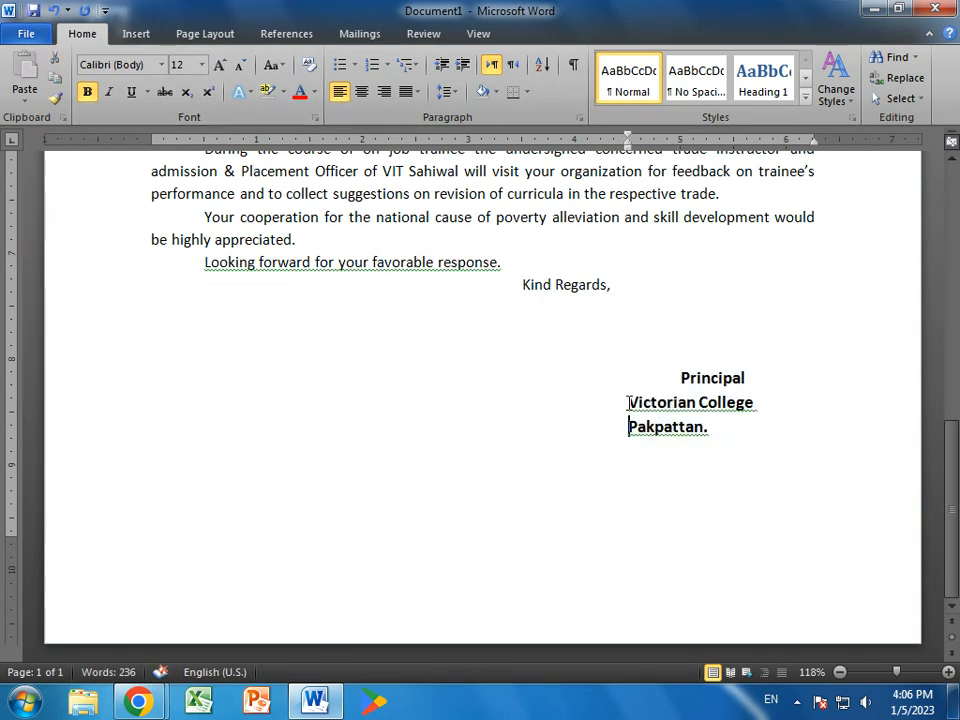
{"action": "key", "text": "BackSpace"}
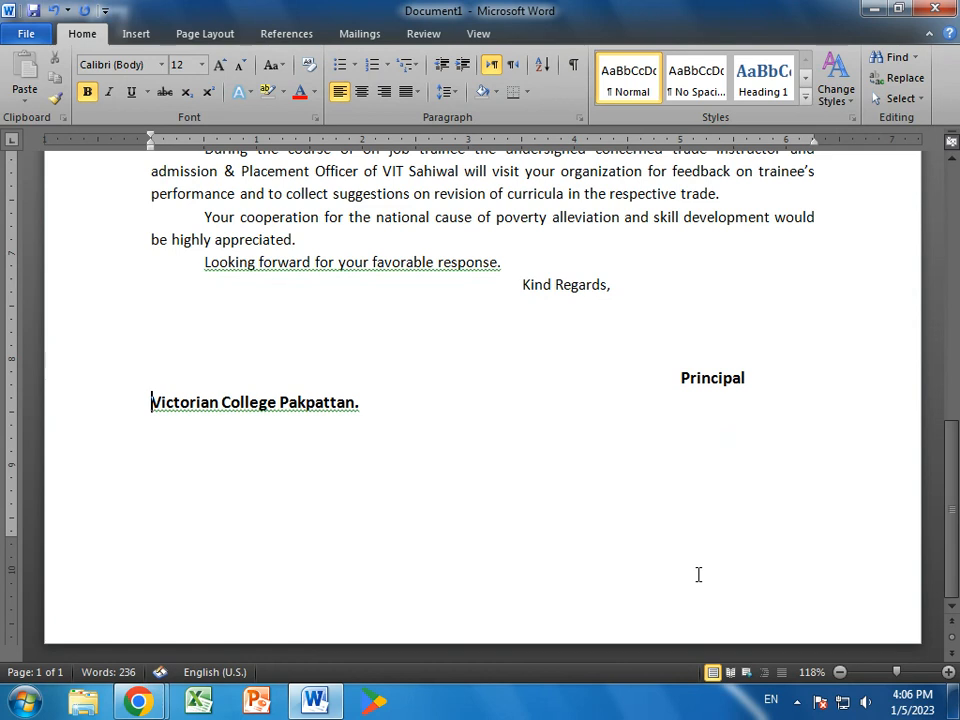
{"action": "key", "text": "Tab"}
{"action": "key", "text": "Tab"}
{"action": "key", "text": "Tab"}
{"action": "key", "text": "Tab"}
{"action": "key", "text": "Tab"}
{"action": "key", "text": "Tab"}
{"action": "key", "text": "Tab"}
{"action": "key", "text": "Tab"}
{"action": "key", "text": "Tab"}
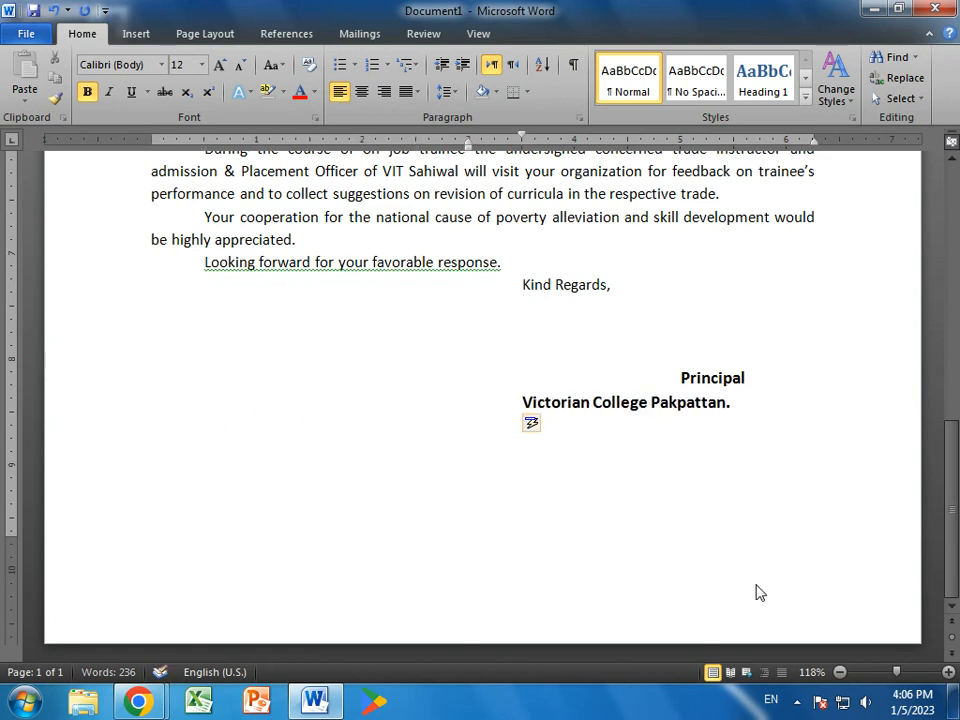
{"action": "key", "text": "BackSpace"}
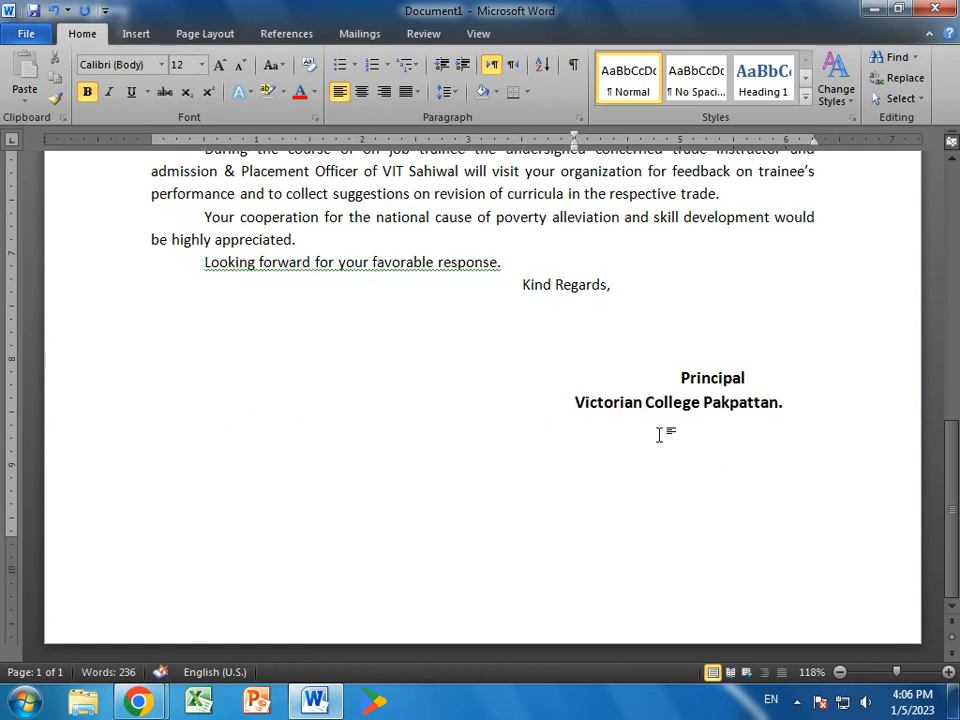
{"action": "left_click", "coordinate": [678, 378]}
{"action": "key", "text": "BackSpace"}
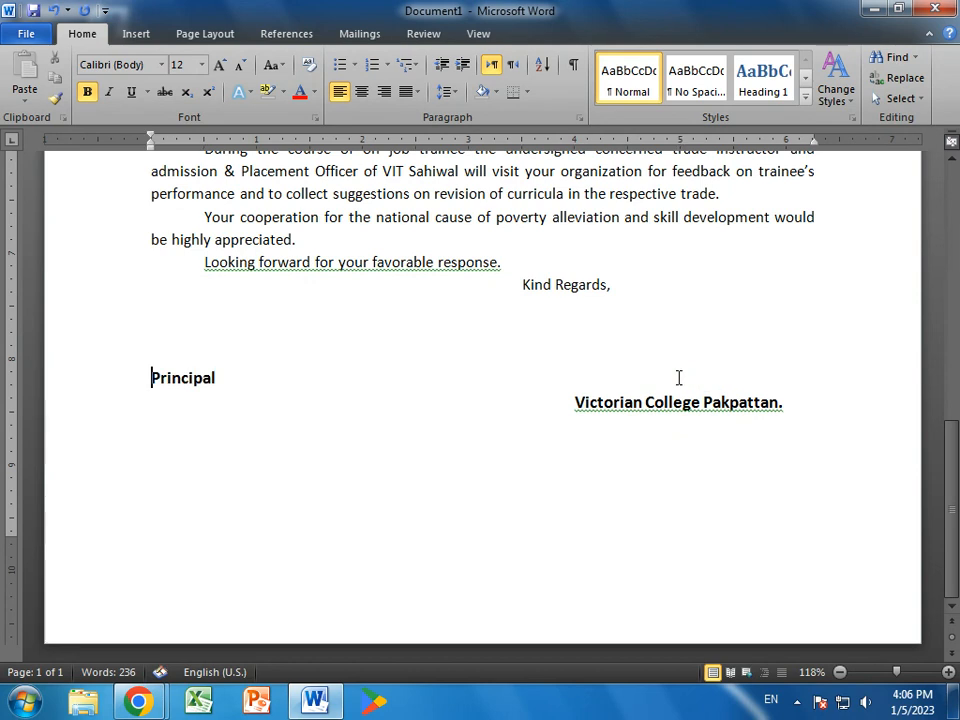
{"action": "key", "text": "Tab"}
{"action": "key", "text": "Tab"}
{"action": "key", "text": "Tab"}
{"action": "key", "text": "Tab"}
{"action": "key", "text": "Tab"}
{"action": "key", "text": "Tab"}
{"action": "key", "text": "Tab"}
{"action": "key", "text": "Tab"}
{"action": "key", "text": "Tab"}
{"action": "key", "text": "Tab"}
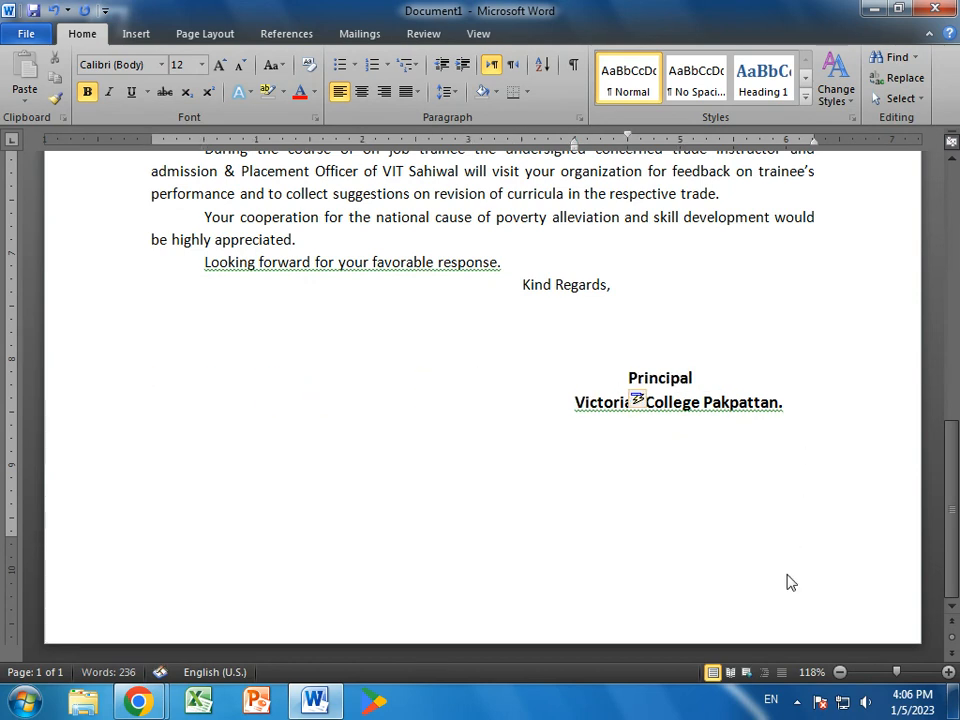
- Pull 'Principal' back one tab stop to centre it, and make 'Kind Regards,' bold
{"action": "key", "text": "BackSpace"}
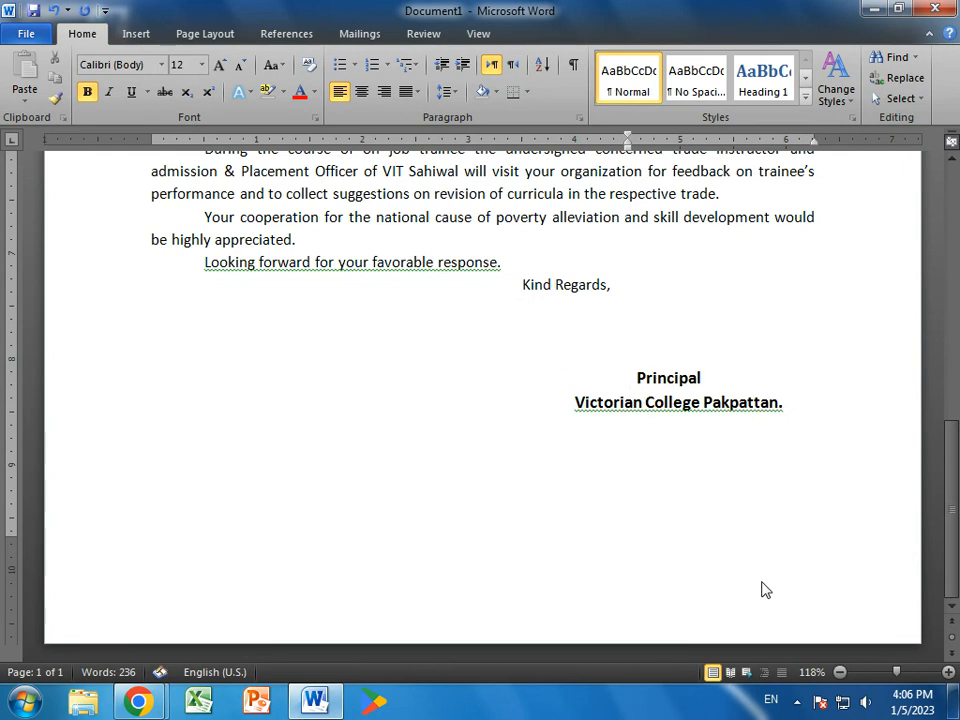
{"action": "scroll", "coordinate": [762, 589], "scroll_direction": "up", "scroll_amount": 3}
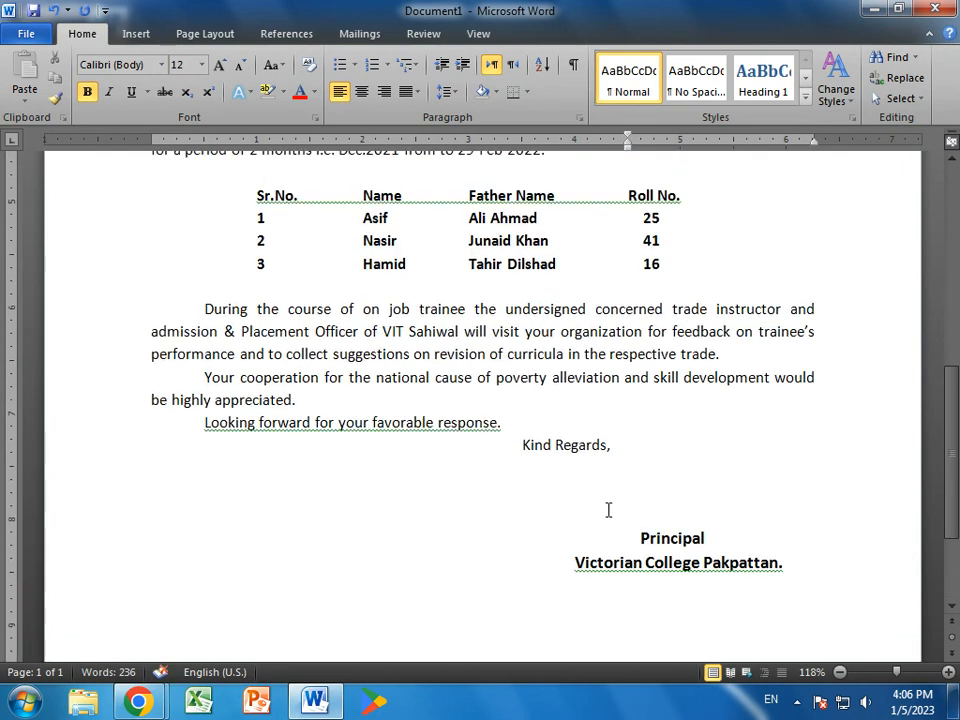
{"action": "mouse_move", "coordinate": [633, 453]}
{"action": "left_mouse_down"}
{"action": "mouse_move", "coordinate": [497, 424]}
{"action": "mouse_move", "coordinate": [501, 436]}
{"action": "left_mouse_up"}
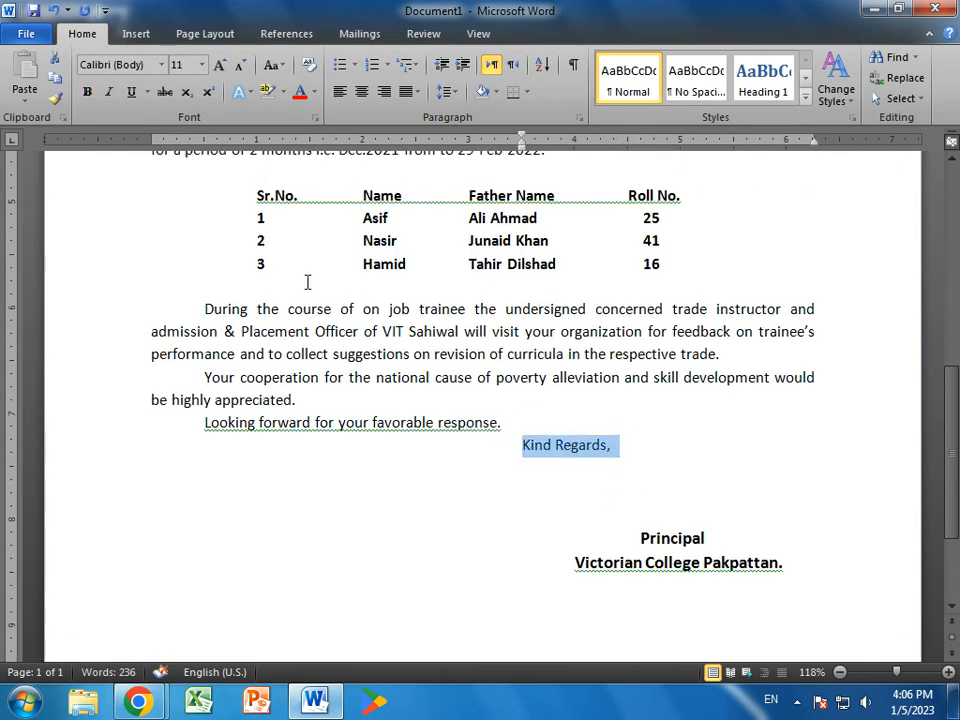
{"action": "left_click", "coordinate": [87, 91]}
- Place the cursor after 'appreciated.' and scroll through the letter to check it
{"action": "left_click", "coordinate": [711, 403]}
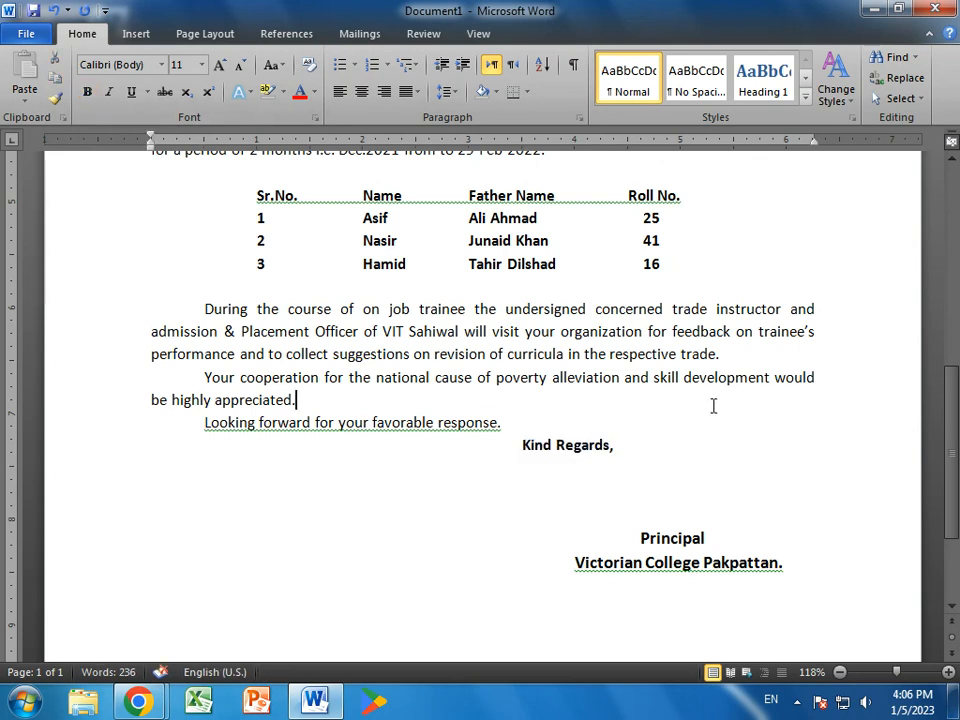
{"action": "scroll", "coordinate": [711, 403], "scroll_direction": "up", "scroll_amount": 7}
{"action": "scroll", "coordinate": [713, 404], "scroll_direction": "up", "scroll_amount": 4}
{"action": "scroll", "coordinate": [713, 404], "scroll_direction": "down", "scroll_amount": 10}
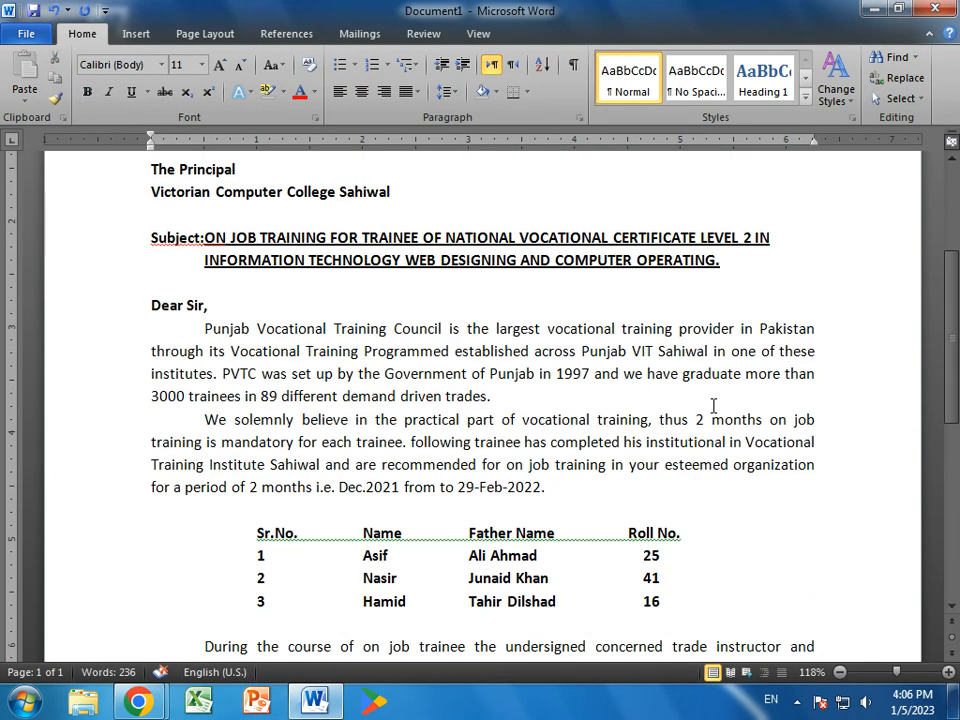
{"action": "scroll", "coordinate": [713, 404], "scroll_direction": "down", "scroll_amount": 4}
{"action": "scroll", "coordinate": [751, 515], "scroll_direction": "up", "scroll_amount": 7}
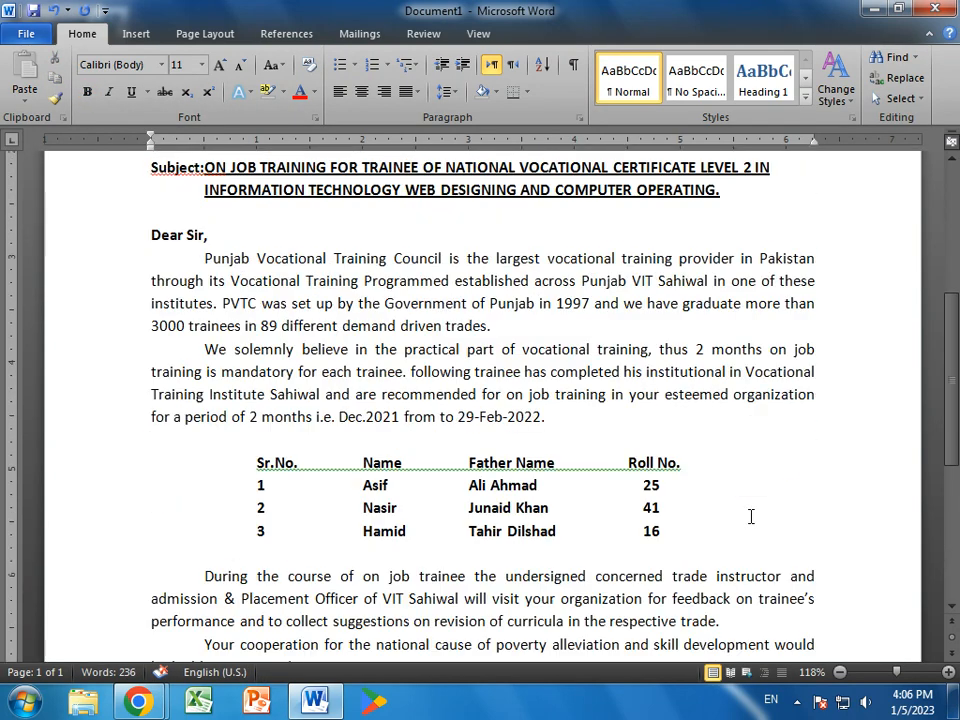
- Grow the first two body paragraphs from 11 to 12 pt
{"action": "left_click_drag", "start_coordinate": [205, 258], "coordinate": [675, 408]}
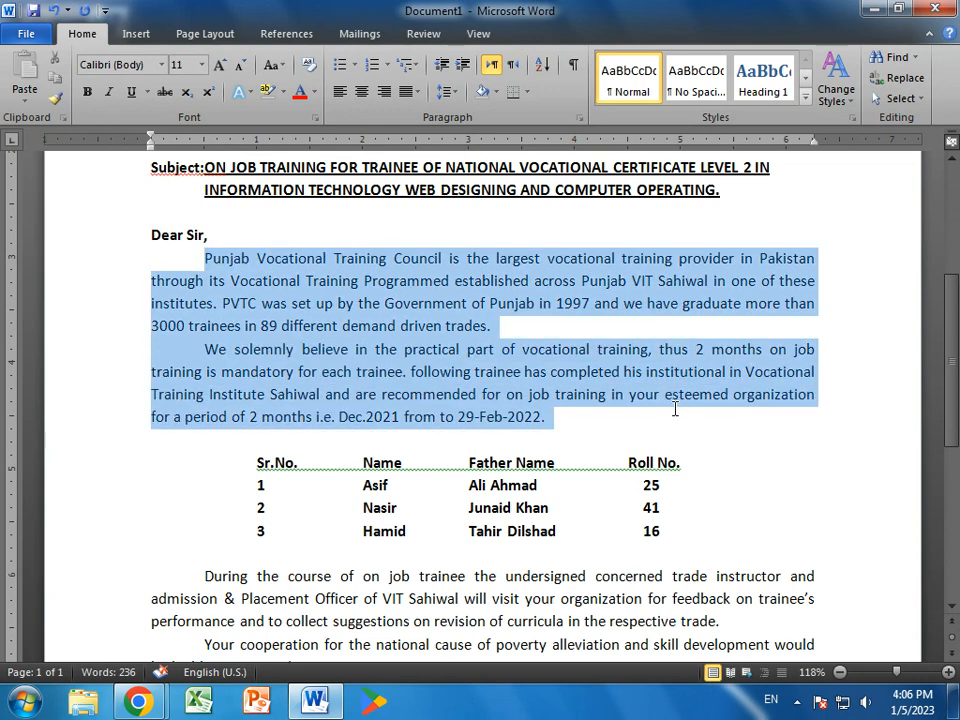
{"action": "left_click", "coordinate": [219, 66]}
{"action": "scroll", "coordinate": [183, 397], "scroll_direction": "down", "scroll_amount": 2}
- Grow the three closing paragraphs to 12 pt and review the letter
{"action": "left_click_drag", "start_coordinate": [203, 428], "coordinate": [636, 551]}
{"action": "left_click", "coordinate": [217, 68]}
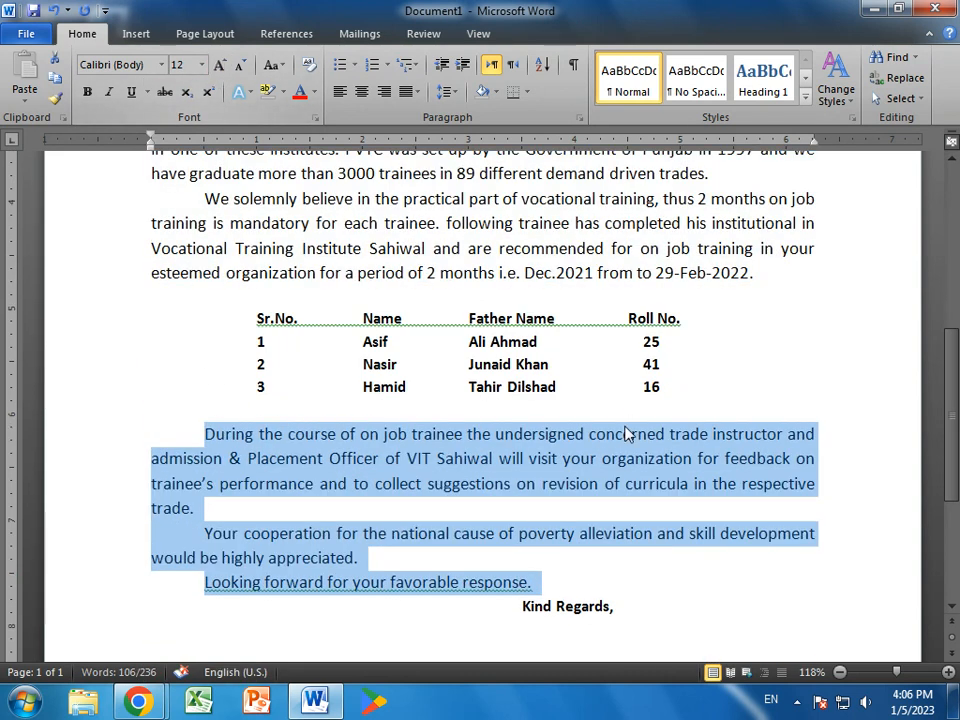
{"action": "left_click", "coordinate": [664, 454]}
{"action": "scroll", "coordinate": [760, 500], "scroll_direction": "down", "scroll_amount": 3}
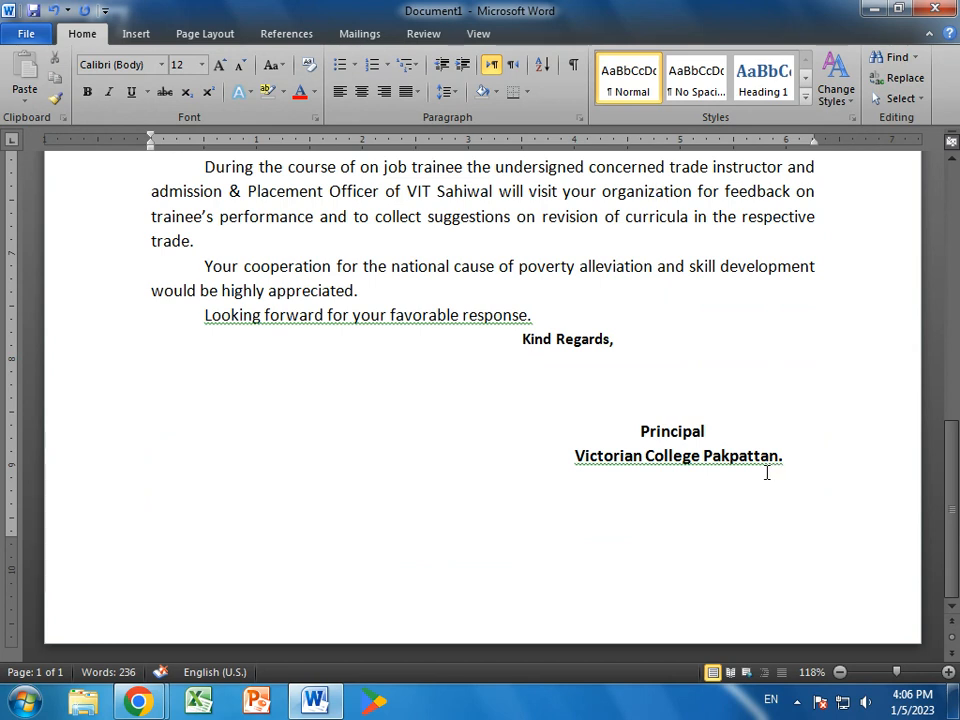
{"action": "scroll", "coordinate": [767, 472], "scroll_direction": "up", "scroll_amount": 2}
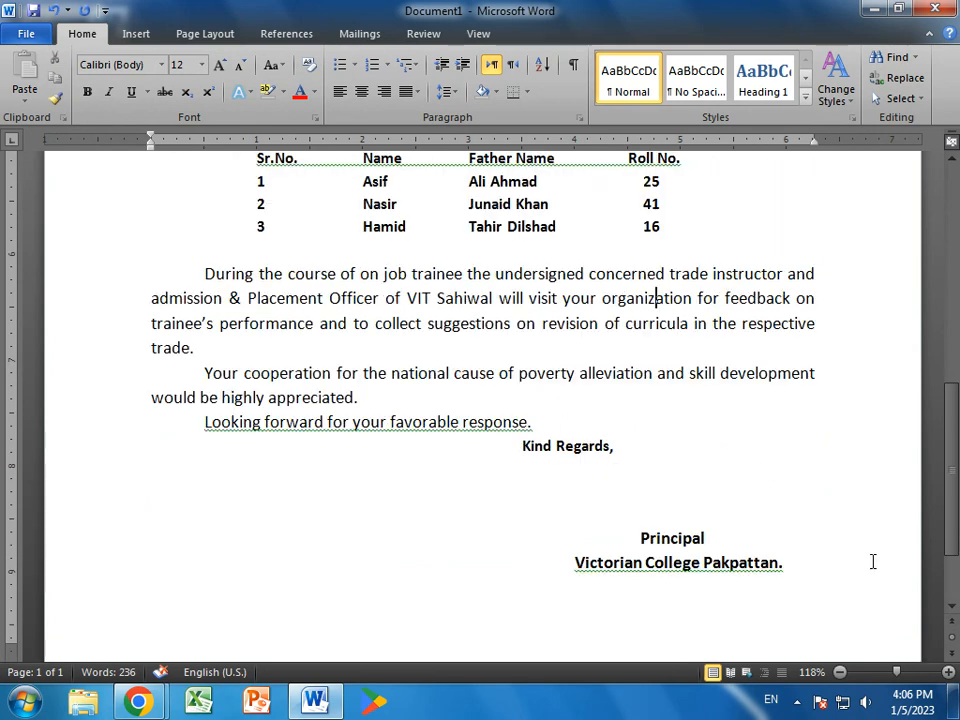
{"action": "scroll", "coordinate": [816, 568], "scroll_direction": "up", "scroll_amount": 8}
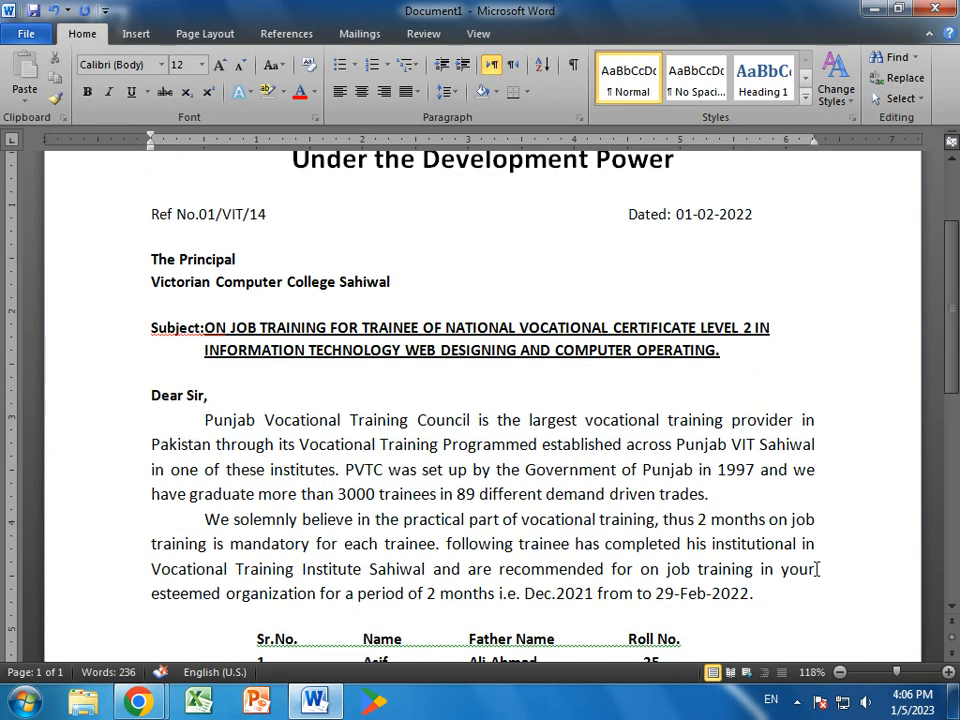
{"action": "scroll", "coordinate": [816, 568], "scroll_direction": "up", "scroll_amount": 1}
{"action": "scroll", "coordinate": [816, 568], "scroll_direction": "up", "scroll_amount": 1}
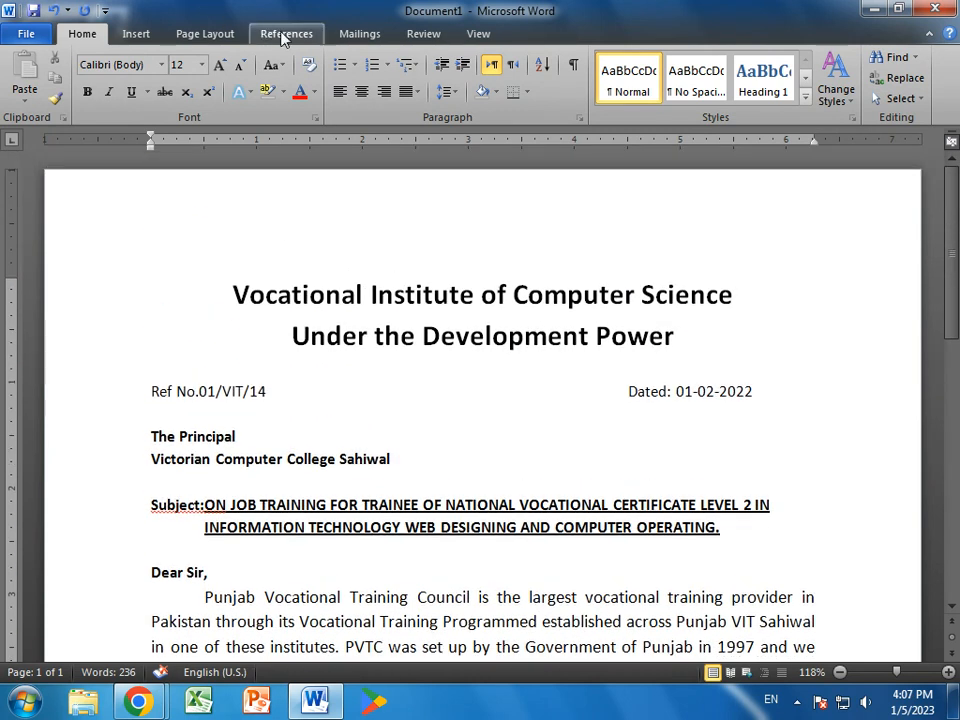
{"action": "left_click", "coordinate": [423, 33]}
{"action": "left_click", "coordinate": [30, 80]}
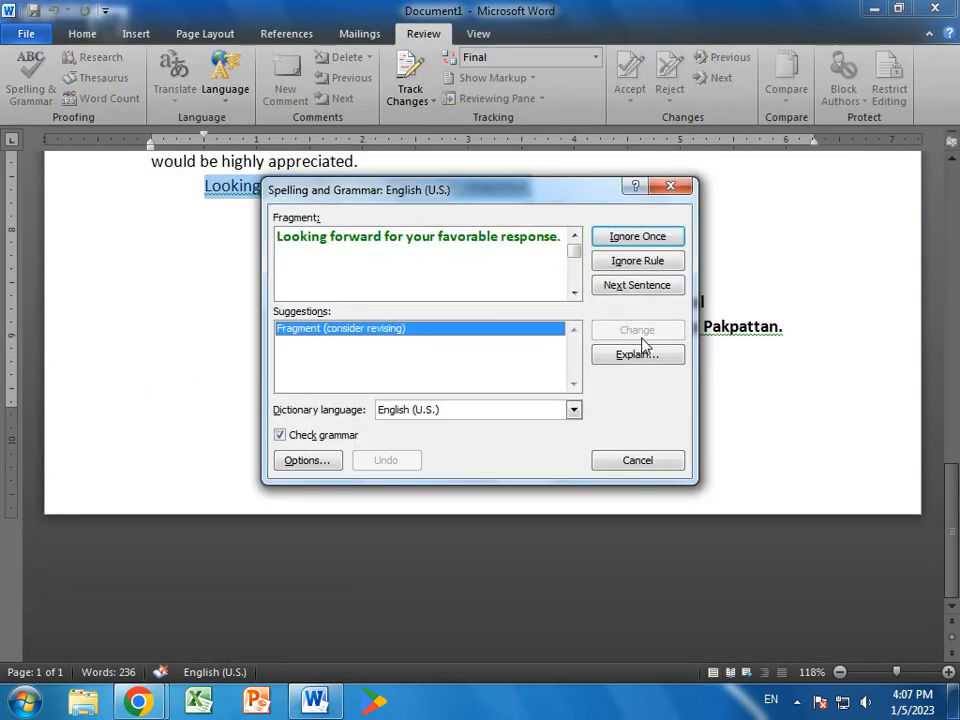
{"action": "left_click", "coordinate": [645, 238]}
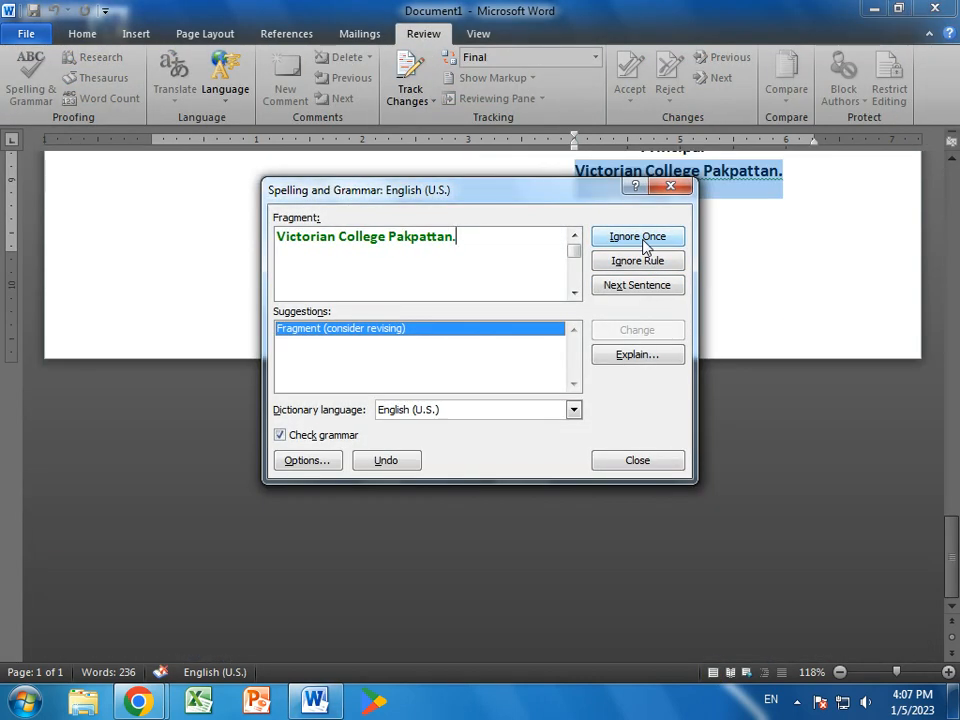
{"action": "left_click", "coordinate": [643, 241]}
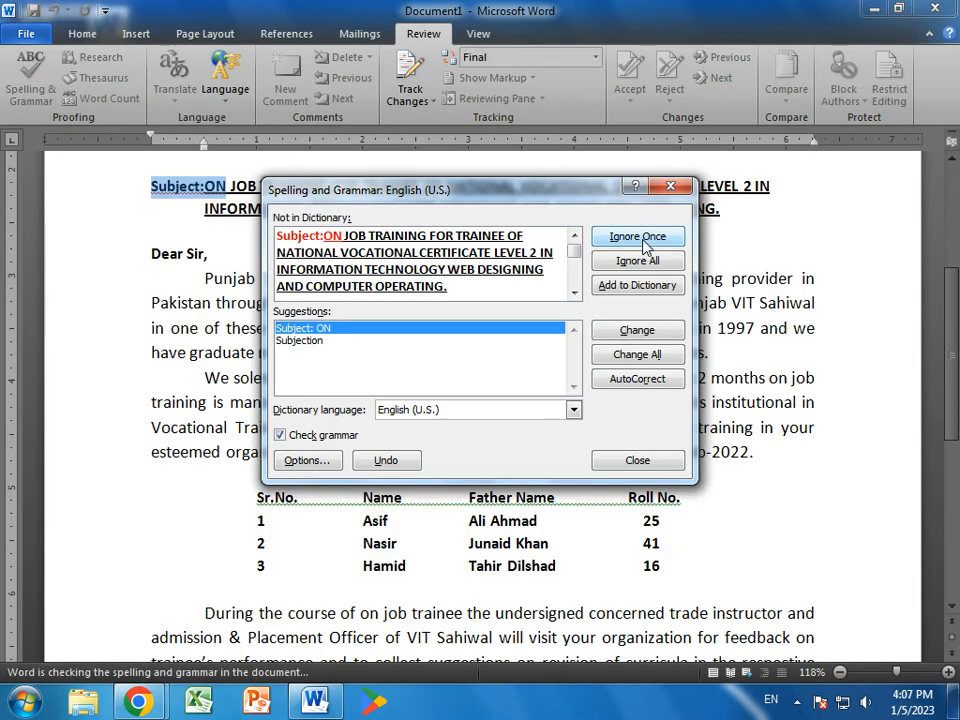
{"action": "left_click", "coordinate": [610, 334]}
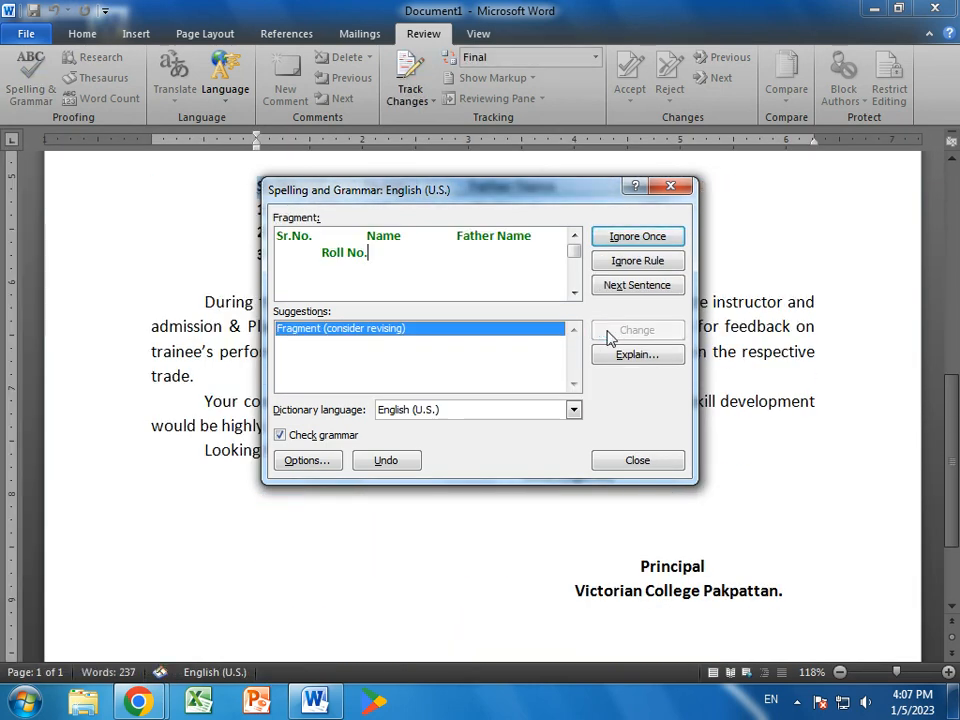
{"action": "left_click", "coordinate": [638, 259]}
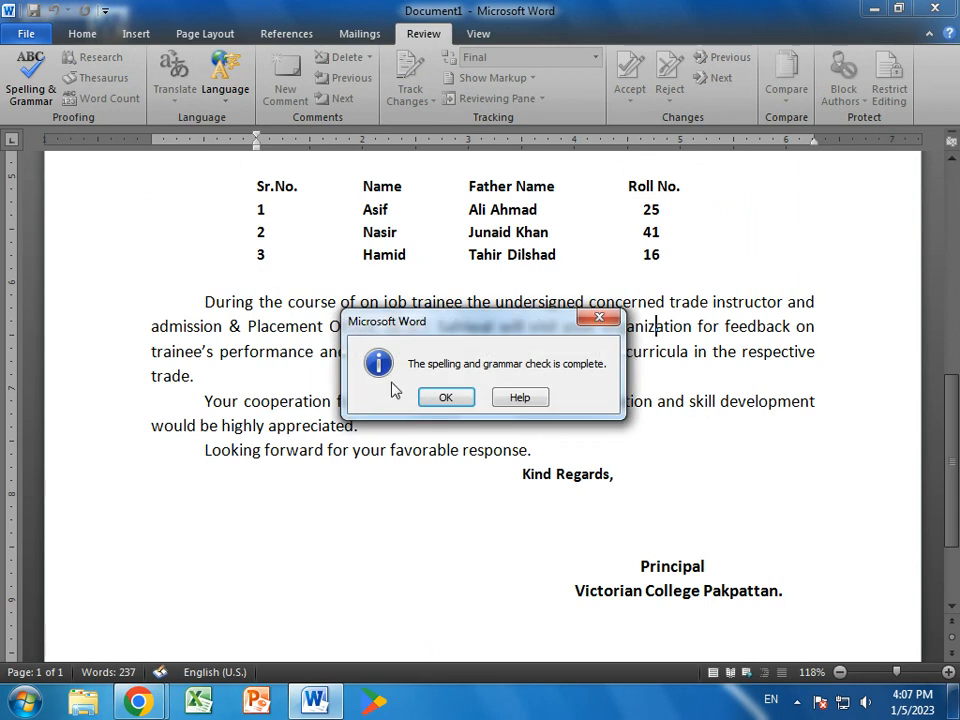
{"action": "left_click", "coordinate": [447, 397]}
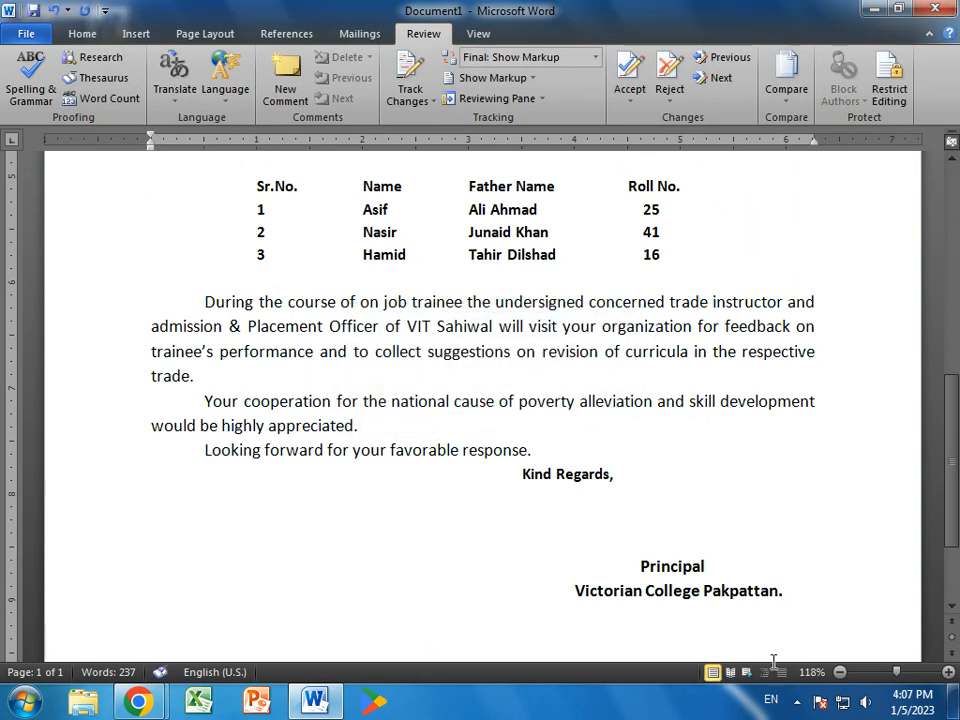
{"action": "scroll", "coordinate": [789, 594], "scroll_direction": "down", "scroll_amount": 3}
{"action": "scroll", "coordinate": [789, 594], "scroll_direction": "up", "scroll_amount": 10}
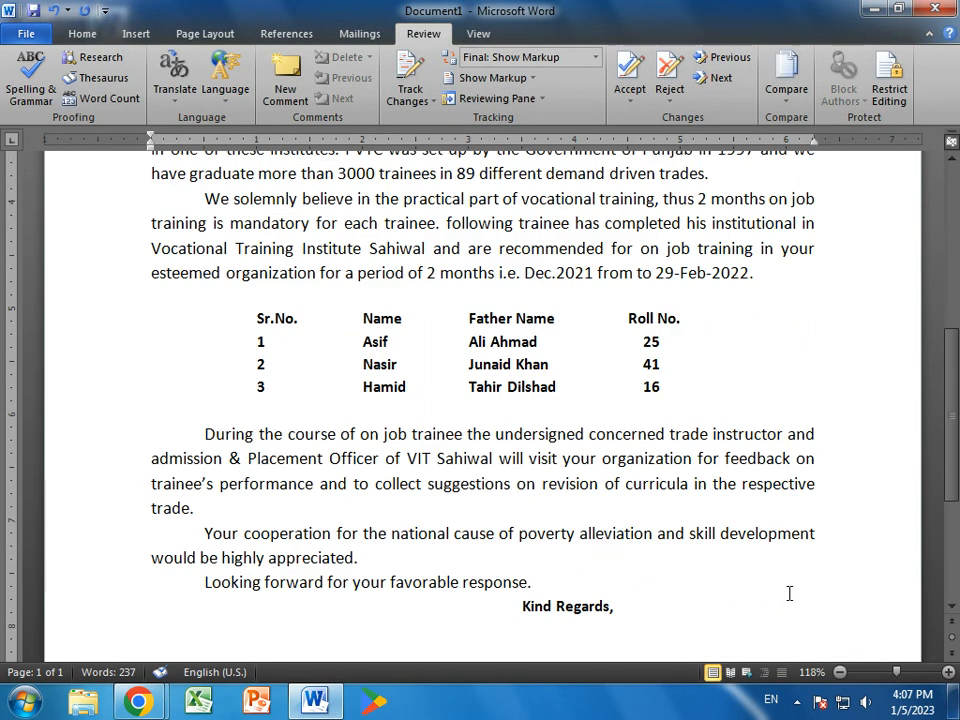
{"action": "scroll", "coordinate": [789, 594], "scroll_direction": "up", "scroll_amount": 6}
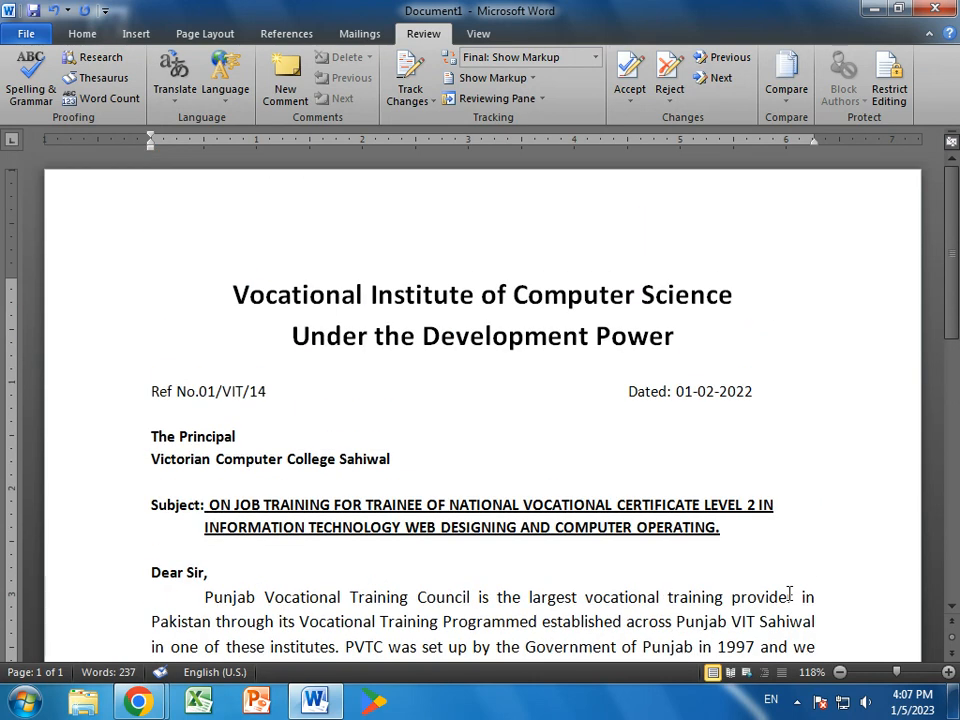
{"action": "scroll", "coordinate": [646, 493], "scroll_direction": "down", "scroll_amount": 20}
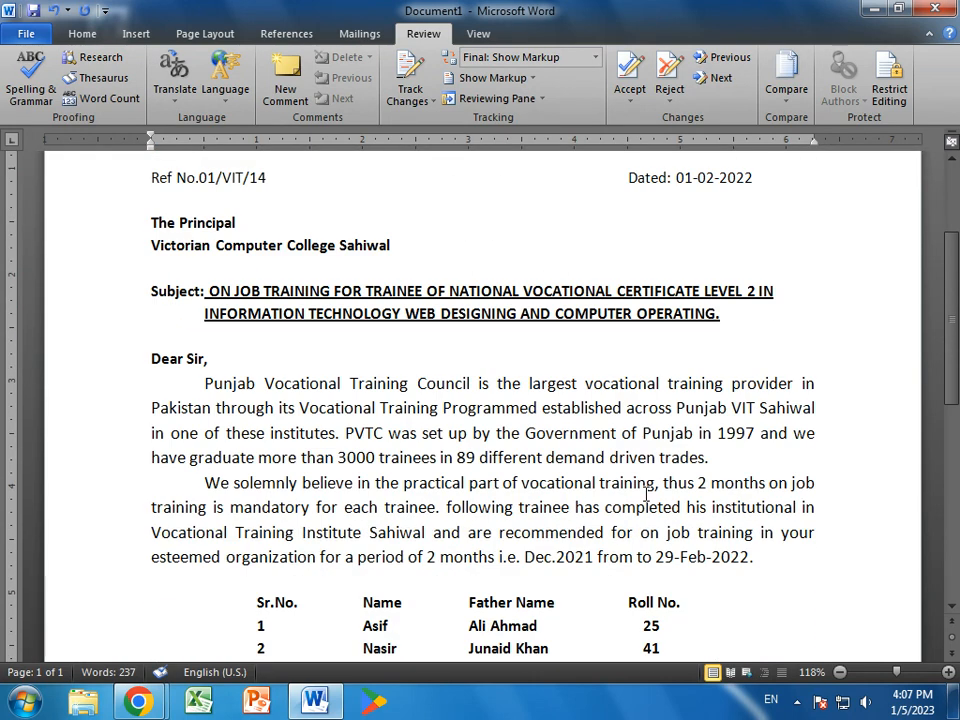
{"action": "scroll", "coordinate": [646, 493], "scroll_direction": "up", "scroll_amount": 3}
{"action": "scroll", "coordinate": [646, 493], "scroll_direction": "up", "scroll_amount": 20}
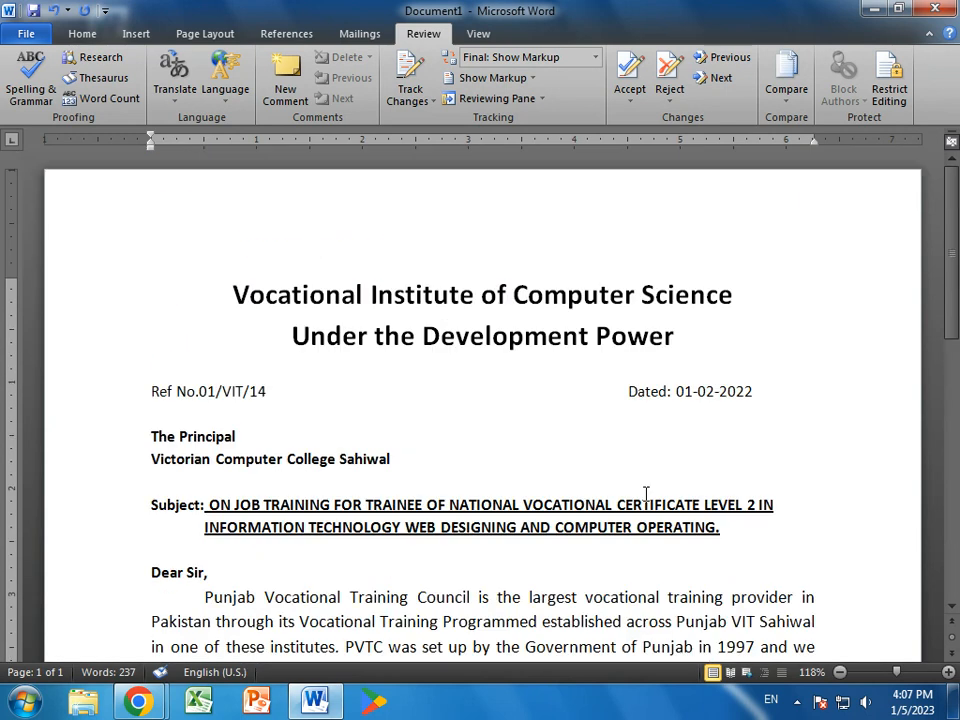
- Save the letter with Ctrl+S as 'Assignment 9' in C:\Word Assignment
{"action": "left_click", "coordinate": [26, 34]}
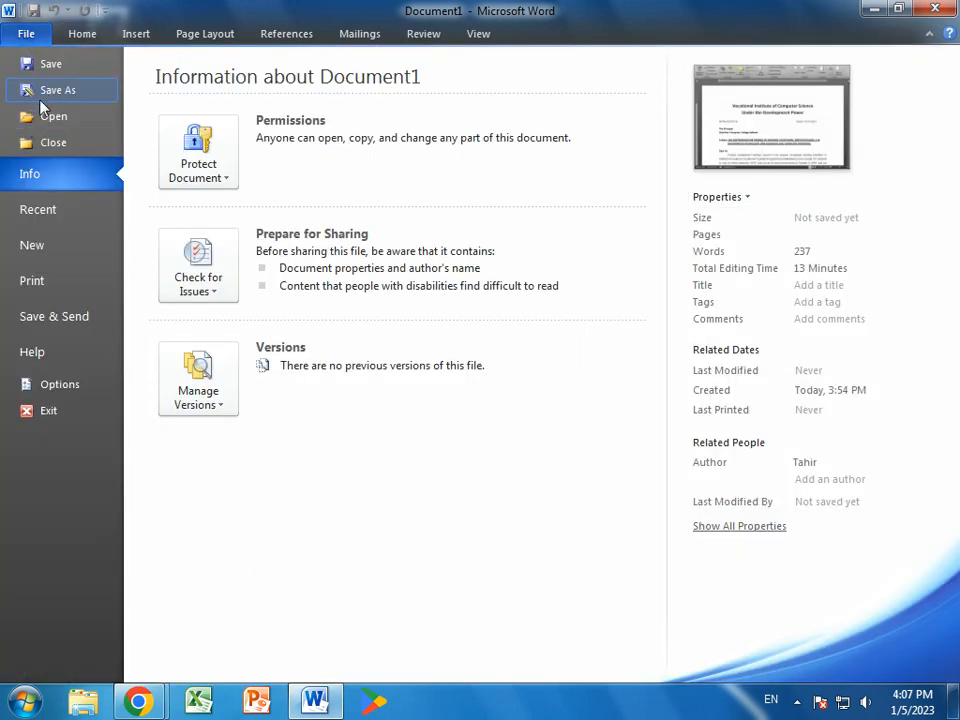
{"action": "left_click", "coordinate": [66, 40]}
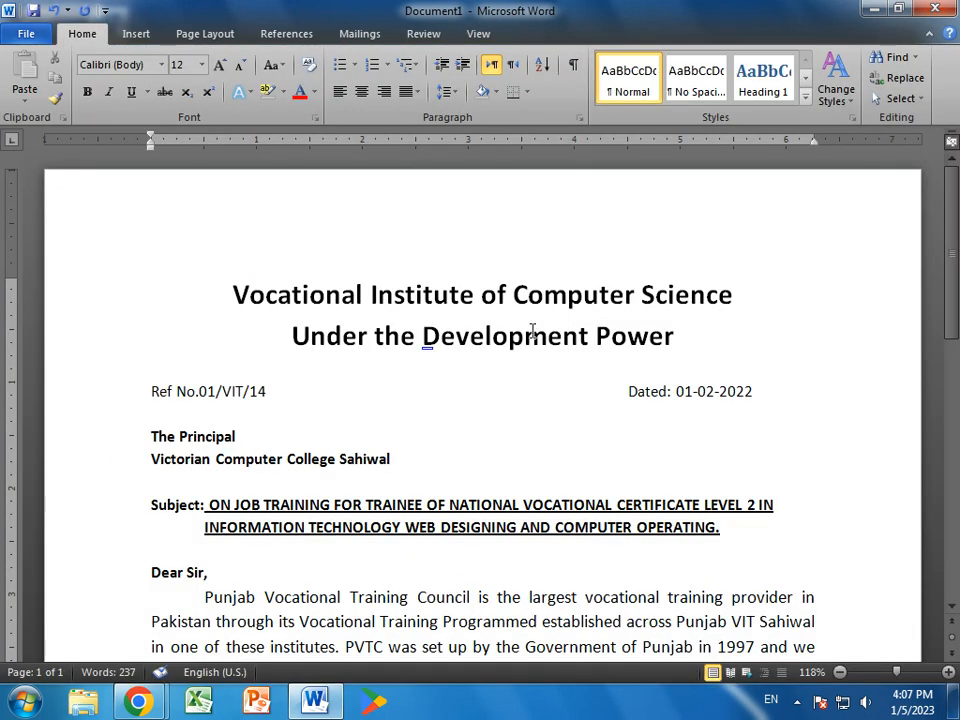
{"action": "key", "text": "ctrl+s"}
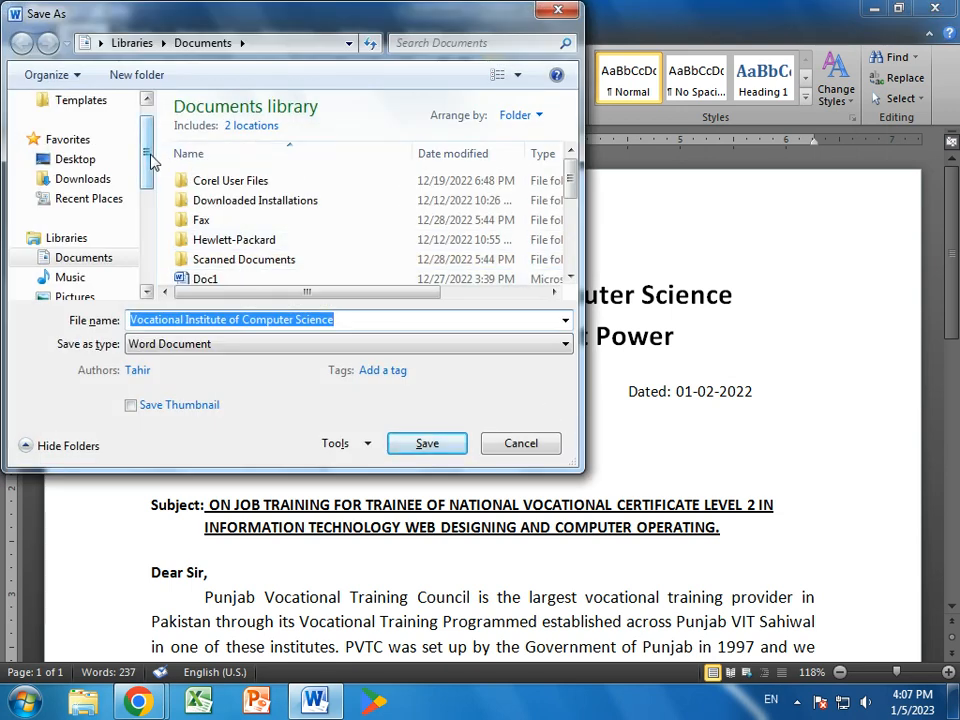
{"action": "scroll", "coordinate": [110, 190], "scroll_direction": "down", "scroll_amount": 3}
{"action": "left_click", "coordinate": [92, 199]}
{"action": "double_click", "coordinate": [240, 212]}
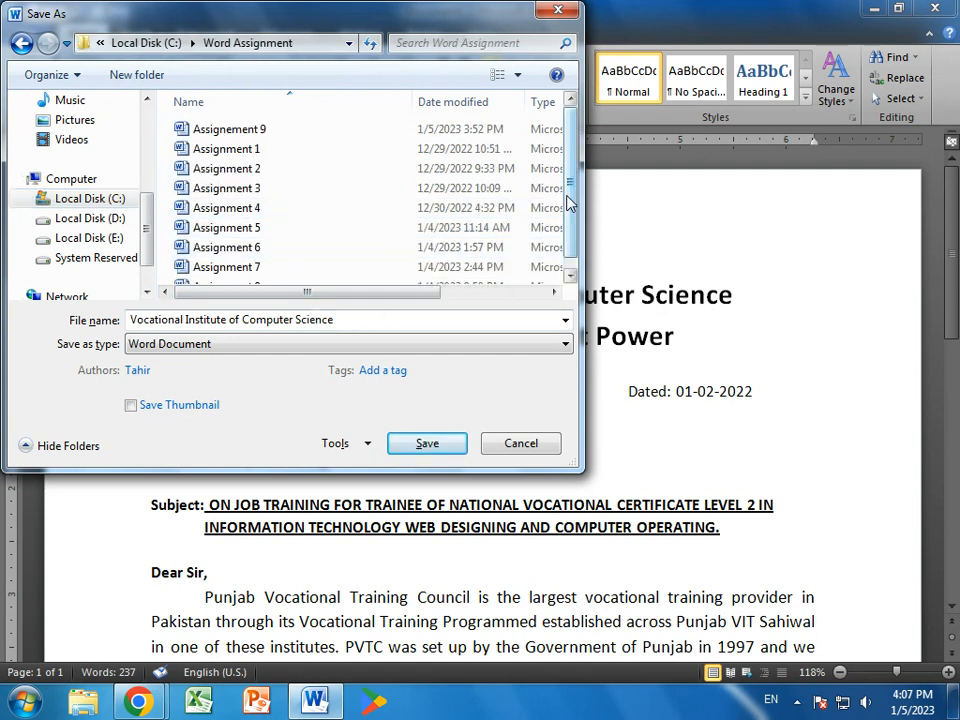
{"action": "left_click", "coordinate": [366, 319]}
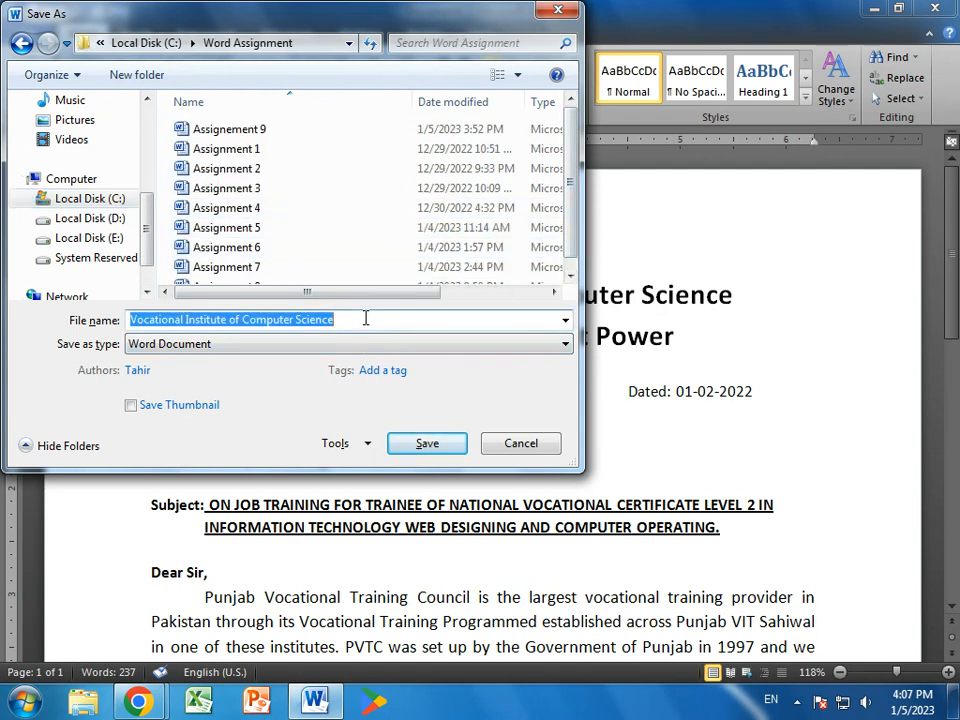
{"action": "type", "text": "Assignment"}
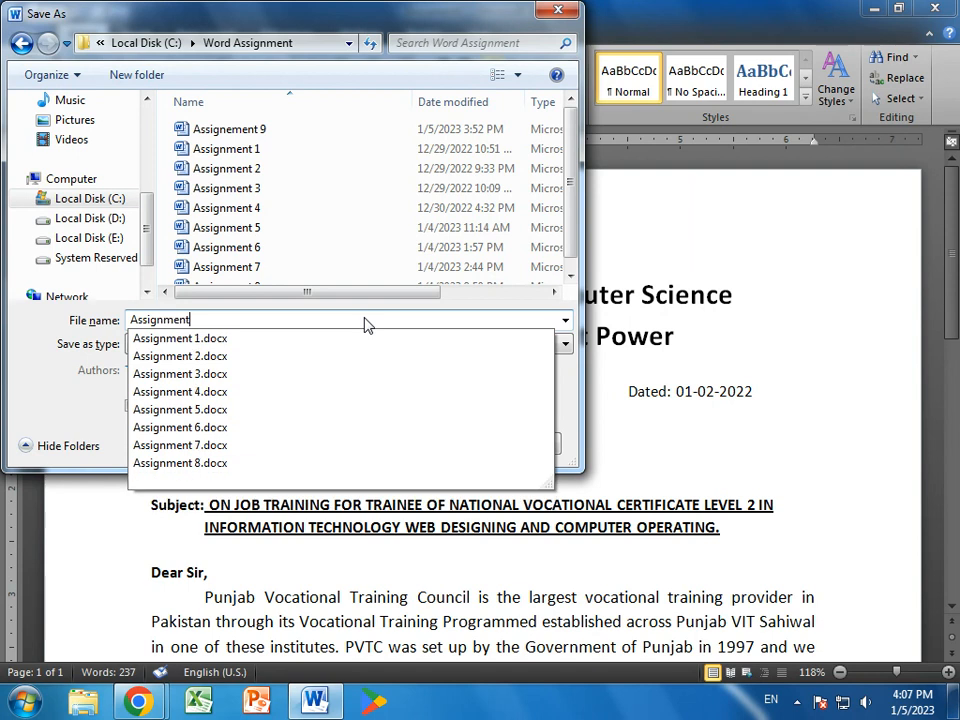
{"action": "type", "text": " 9"}
{"action": "left_click", "coordinate": [427, 443]}
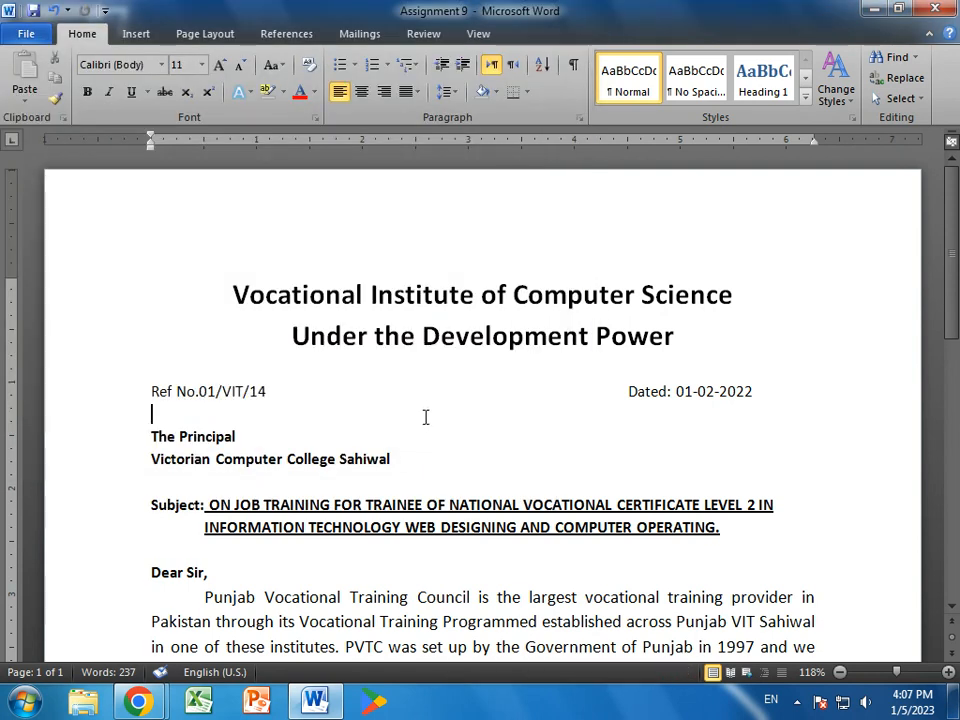
- Apply Justify alignment to the Subject paragraph
{"action": "scroll", "coordinate": [467, 433], "scroll_direction": "down", "scroll_amount": 2}
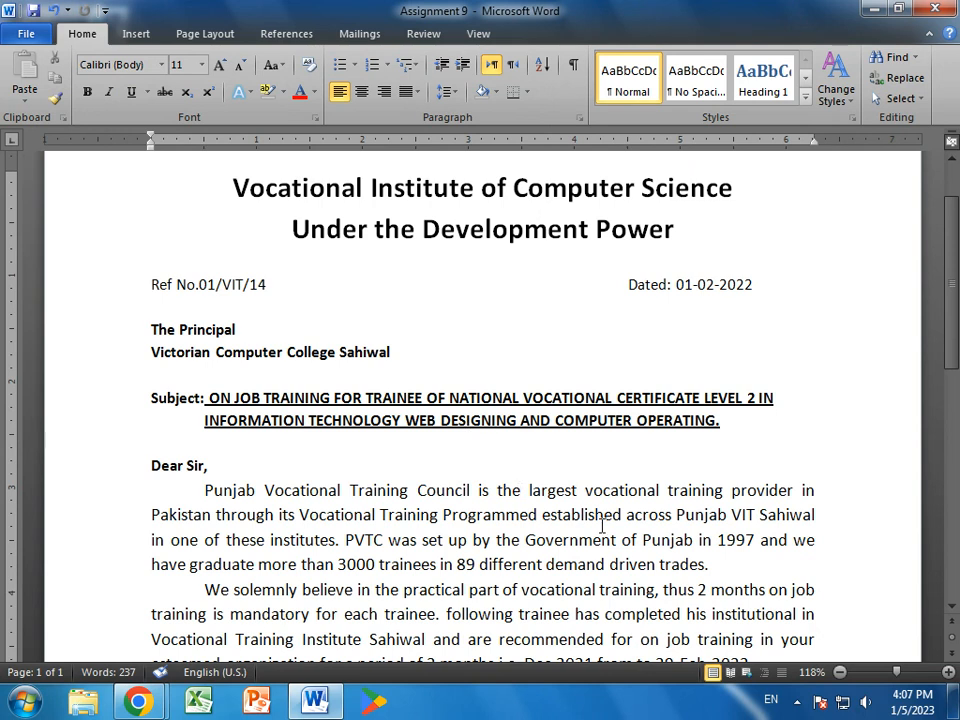
{"action": "scroll", "coordinate": [602, 527], "scroll_direction": "down", "scroll_amount": 2}
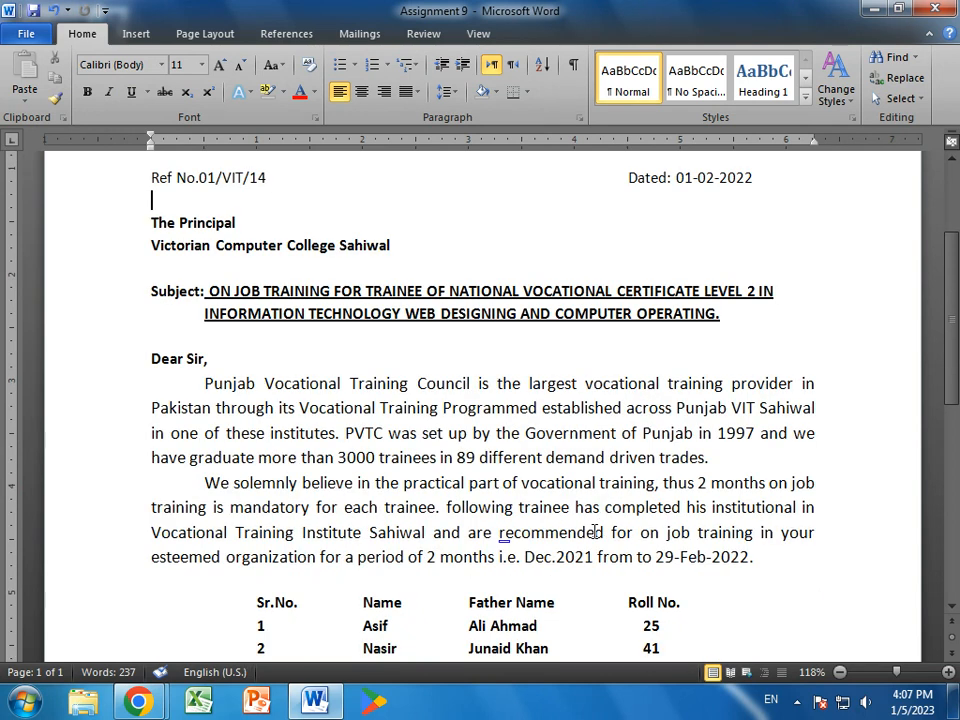
{"action": "left_click_drag", "start_coordinate": [737, 321], "coordinate": [148, 292]}
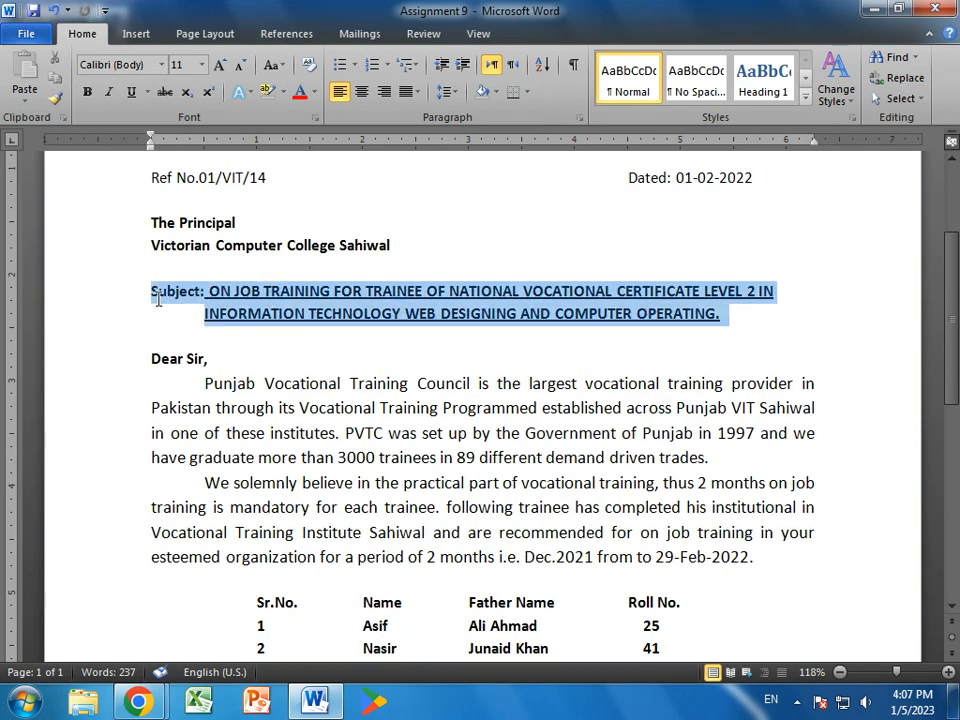
{"action": "left_click", "coordinate": [415, 91]}
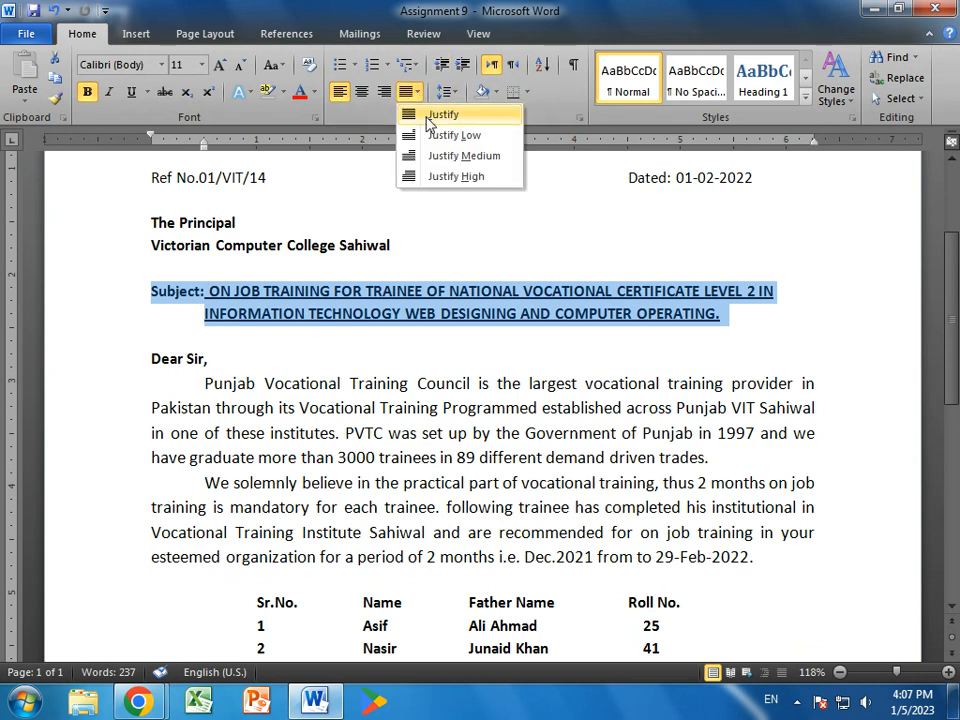
{"action": "left_click", "coordinate": [430, 115]}
{"action": "left_click", "coordinate": [762, 331]}
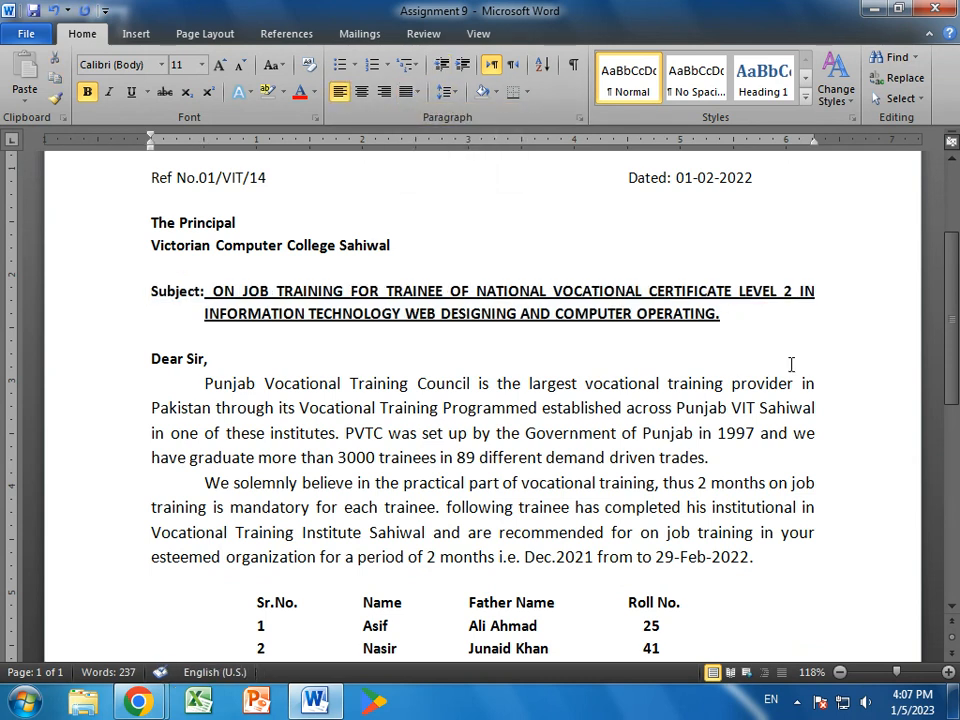
- Scroll through the saved letter to check the finished formatting
{"action": "scroll", "coordinate": [632, 474], "scroll_direction": "down", "scroll_amount": 2}
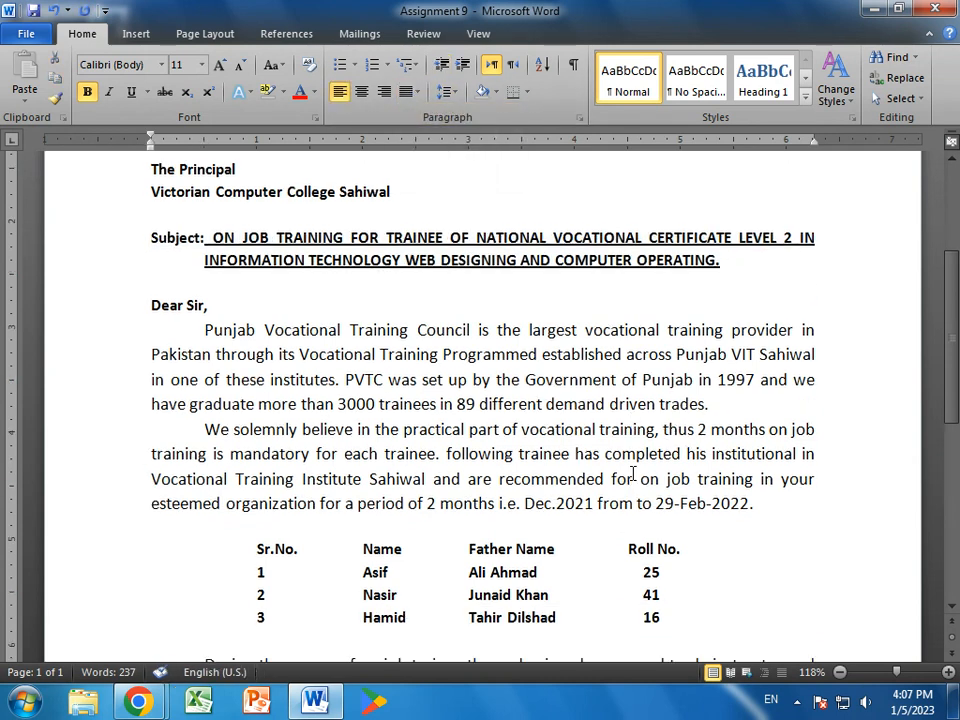
{"action": "scroll", "coordinate": [632, 474], "scroll_direction": "down", "scroll_amount": 3}
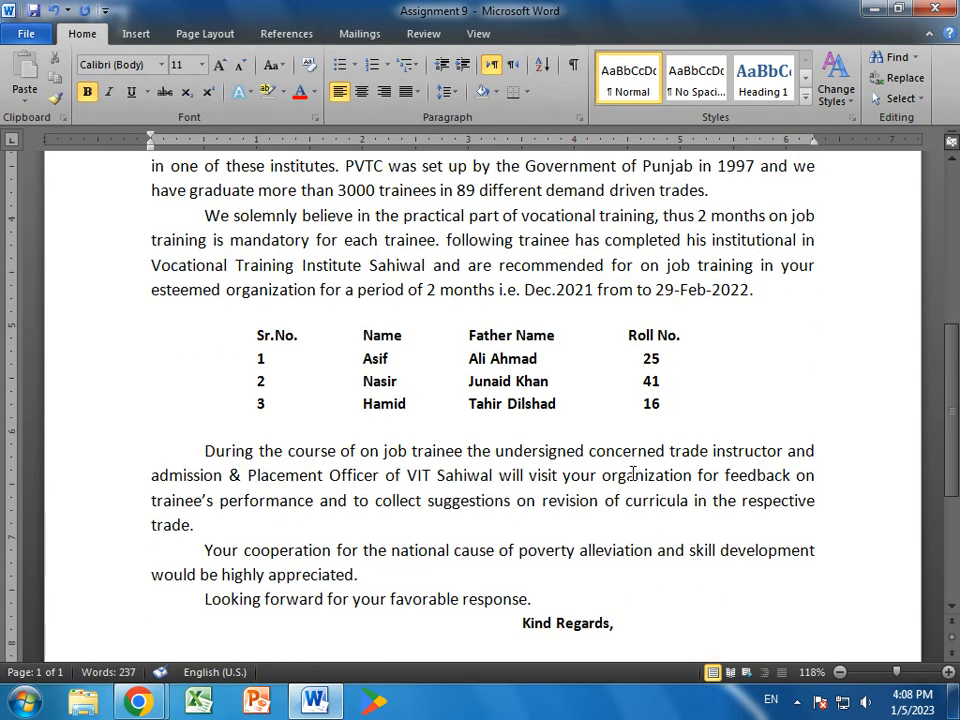
{"action": "scroll", "coordinate": [632, 474], "scroll_direction": "down", "scroll_amount": 4}
{"action": "scroll", "coordinate": [632, 474], "scroll_direction": "up", "scroll_amount": 9}
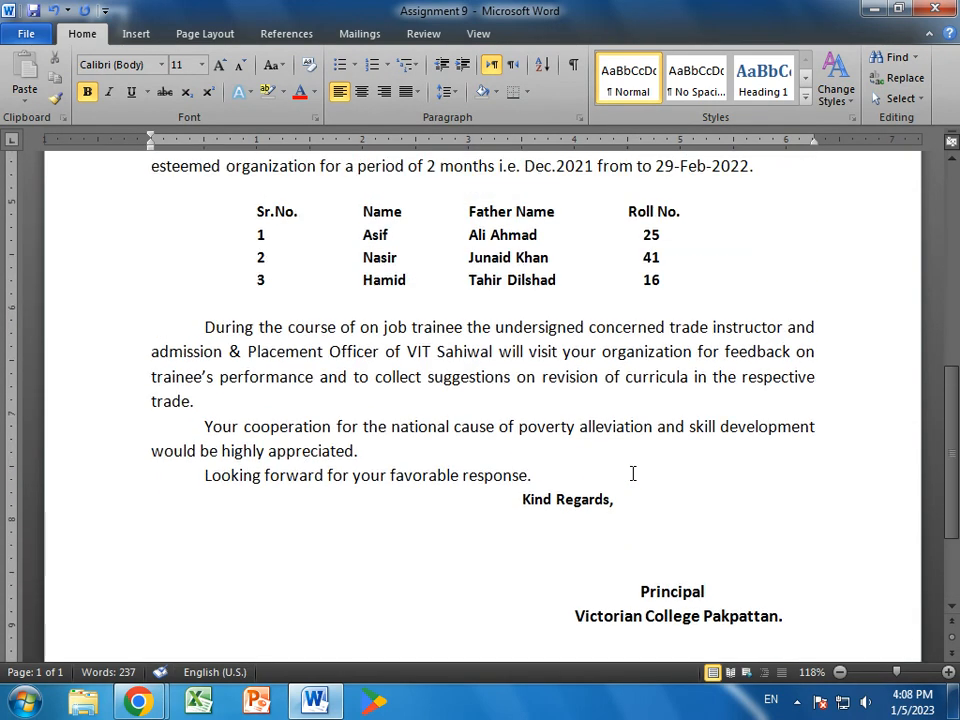
{"action": "scroll", "coordinate": [632, 474], "scroll_direction": "down", "scroll_amount": 2}
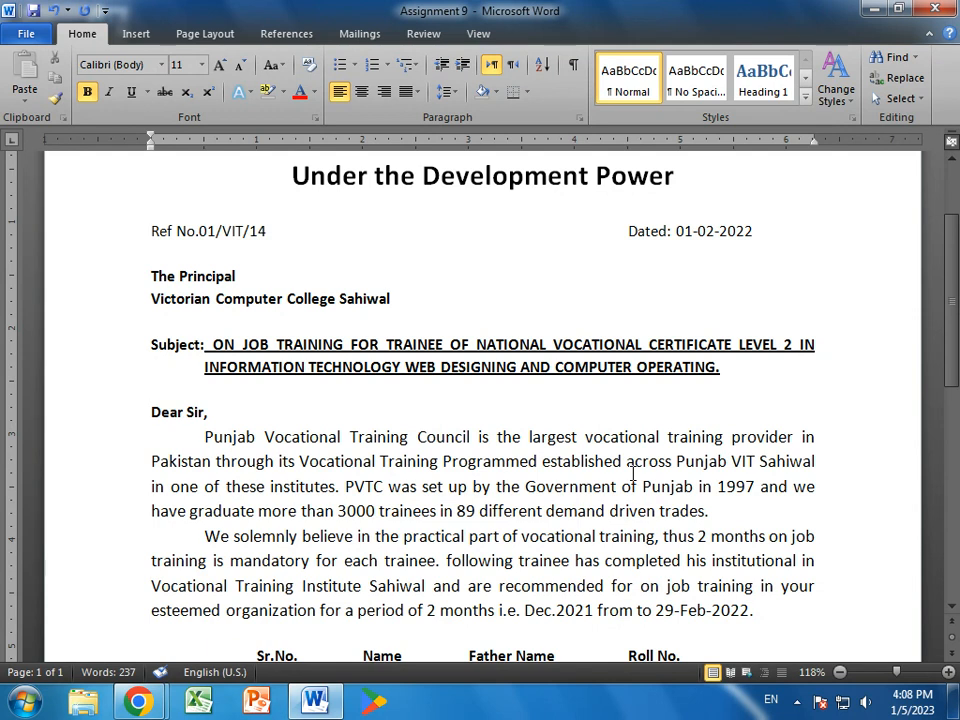
{"action": "scroll", "coordinate": [735, 495], "scroll_direction": "down", "scroll_amount": 8}
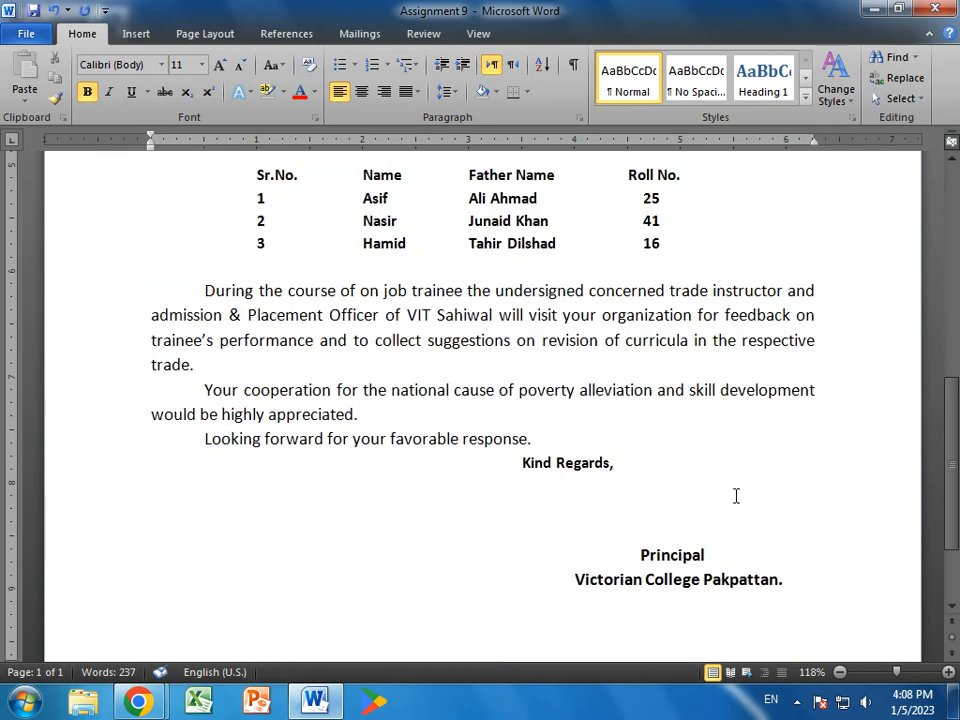
{"action": "scroll", "coordinate": [735, 495], "scroll_direction": "up", "scroll_amount": 4}
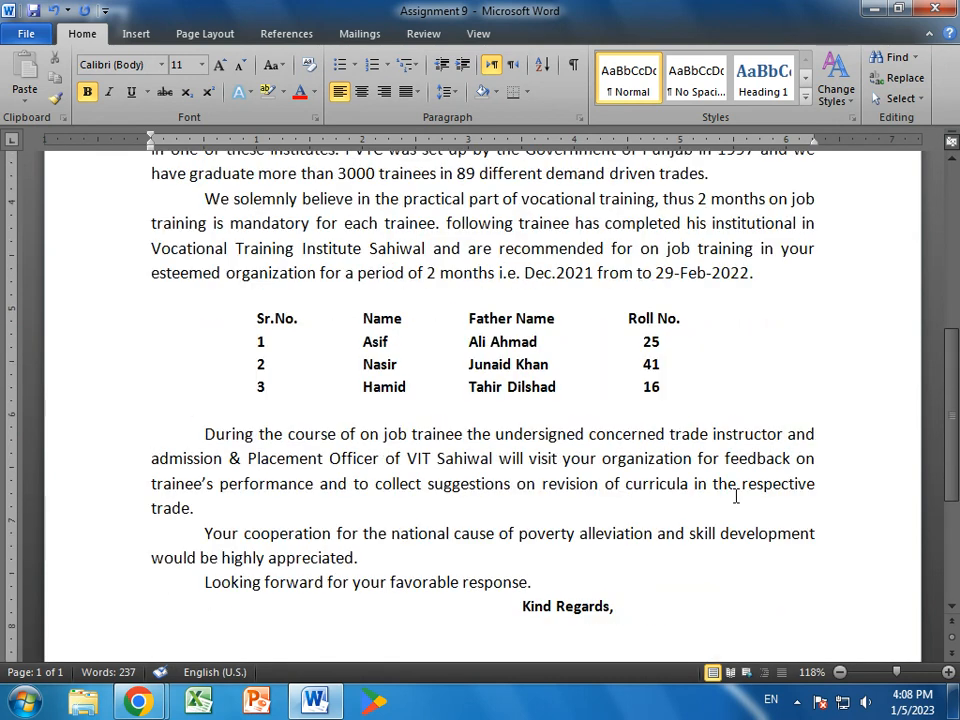
- Close Word, choosing Save to keep the latest changes to Assignment 9
{"action": "left_click", "coordinate": [947, 8]}
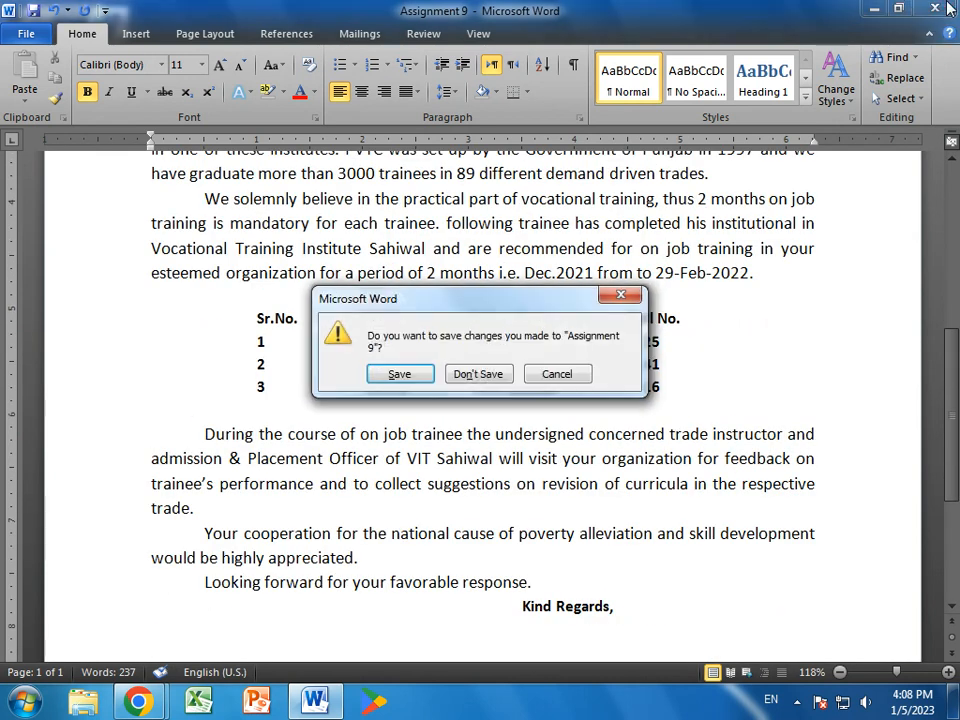
{"action": "left_click", "coordinate": [400, 374]}
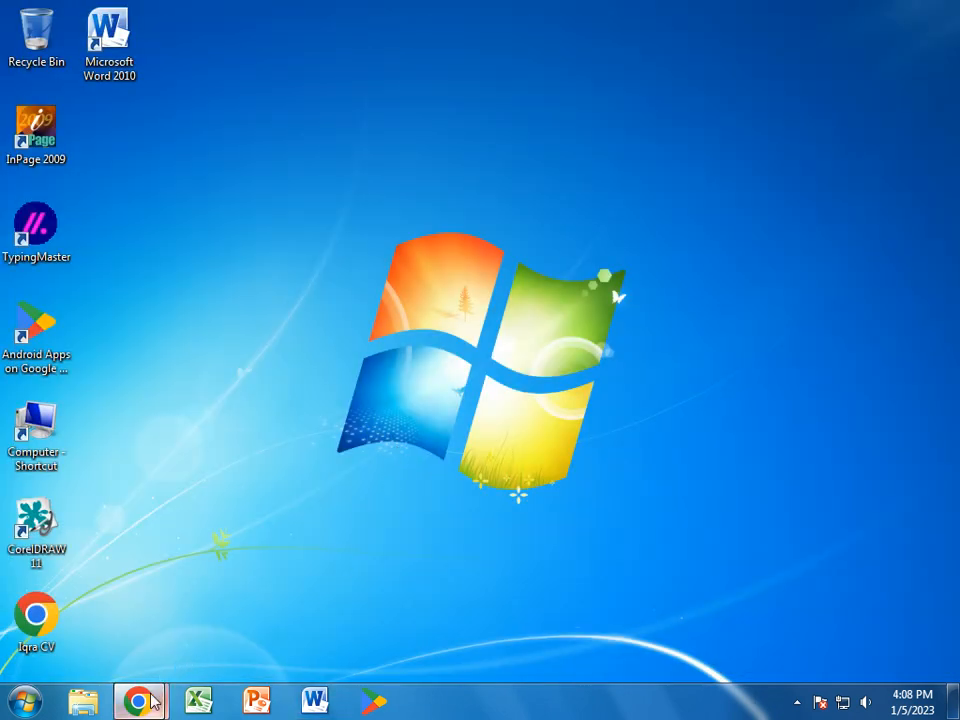
{"action": "mouse_move", "coordinate": [138, 700]}
{"action": "left_click", "coordinate": [355, 627]}
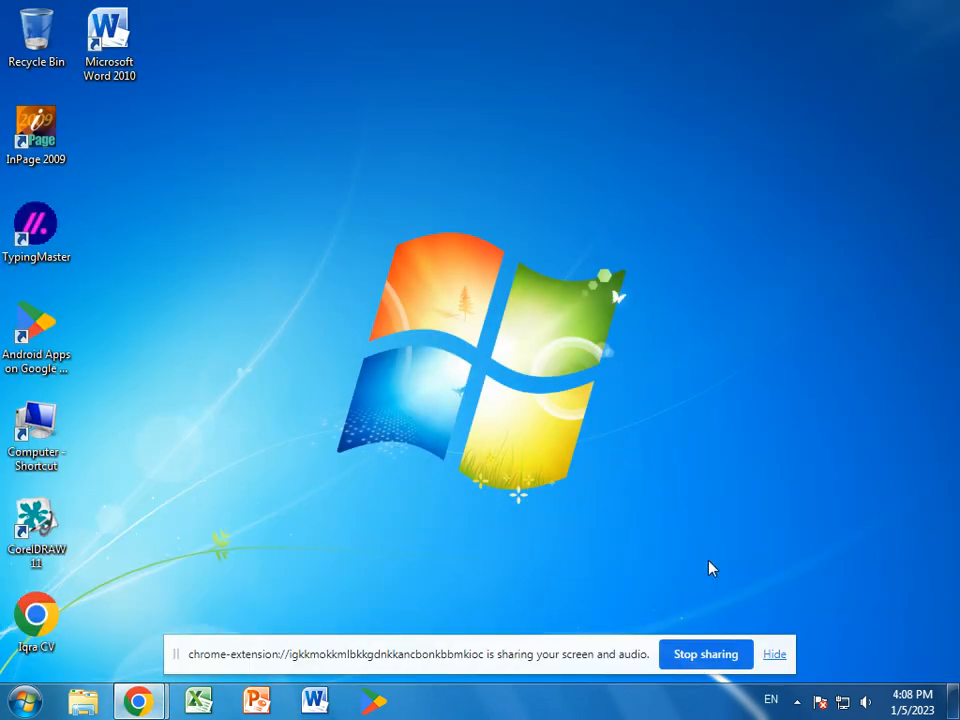